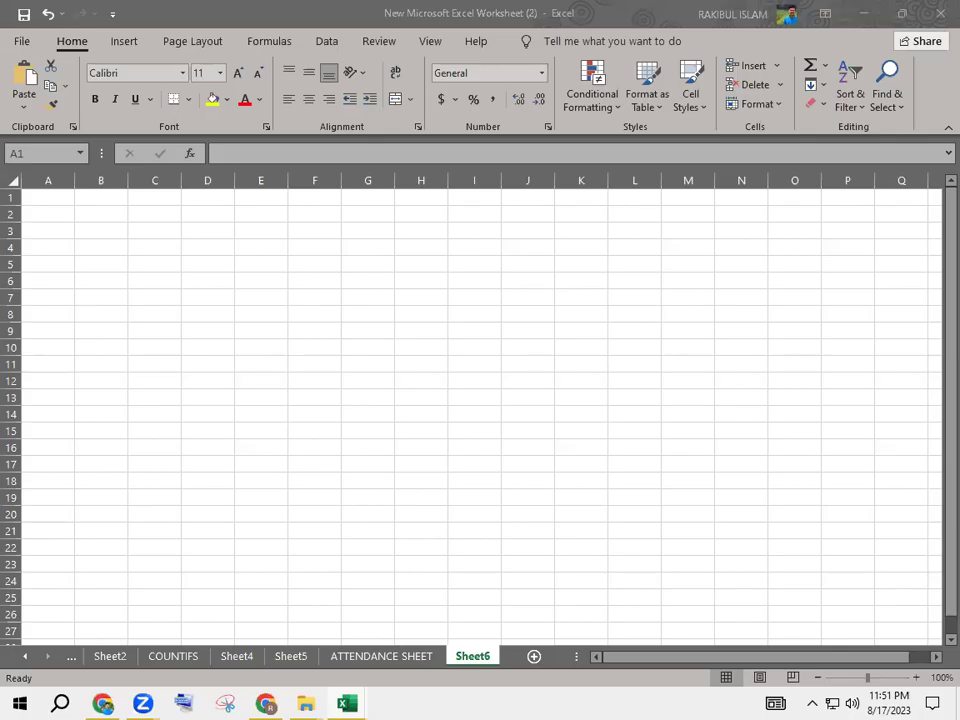
- Type 'Months' in A1 and 'Year' in A2 on Sheet6, then save the workbook
click(272, 351)
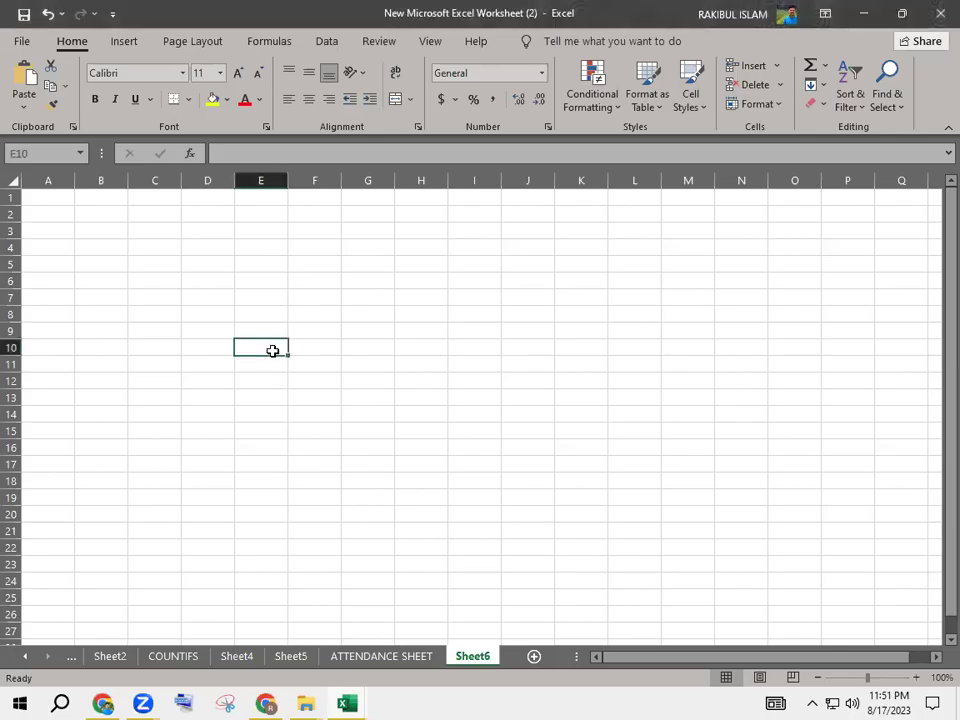
click(108, 281)
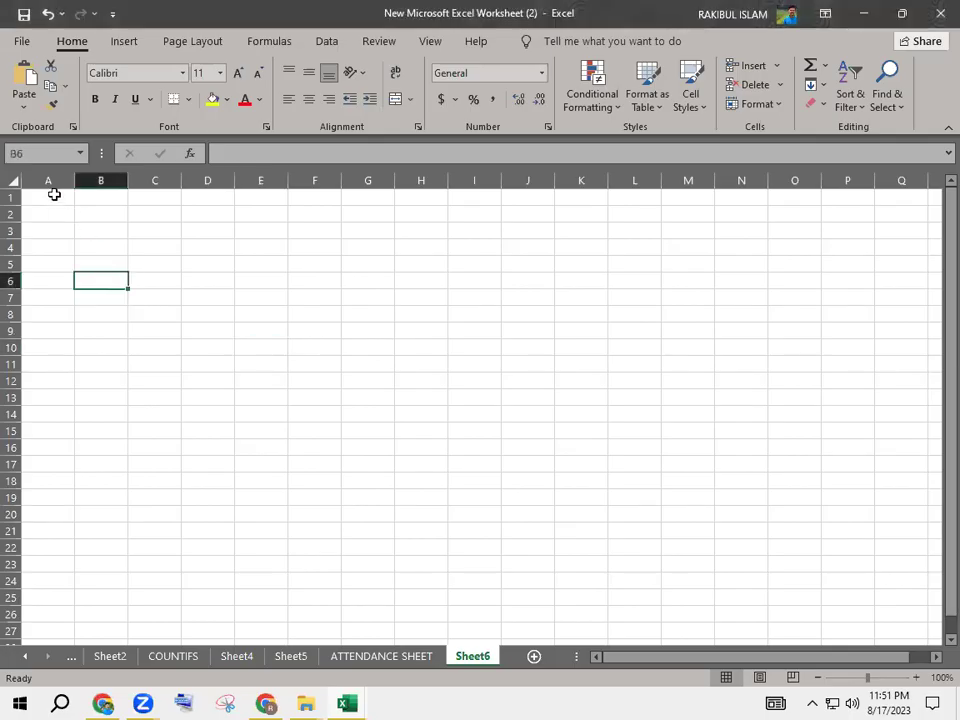
click(54, 196)
text(Months)
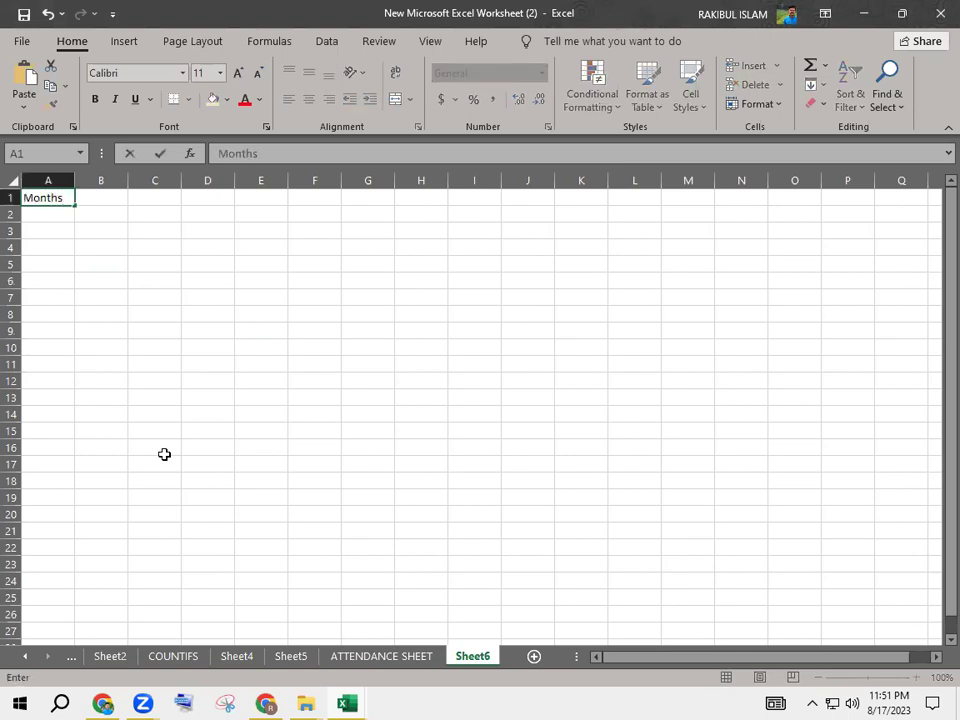
key(Return)
text(Year)
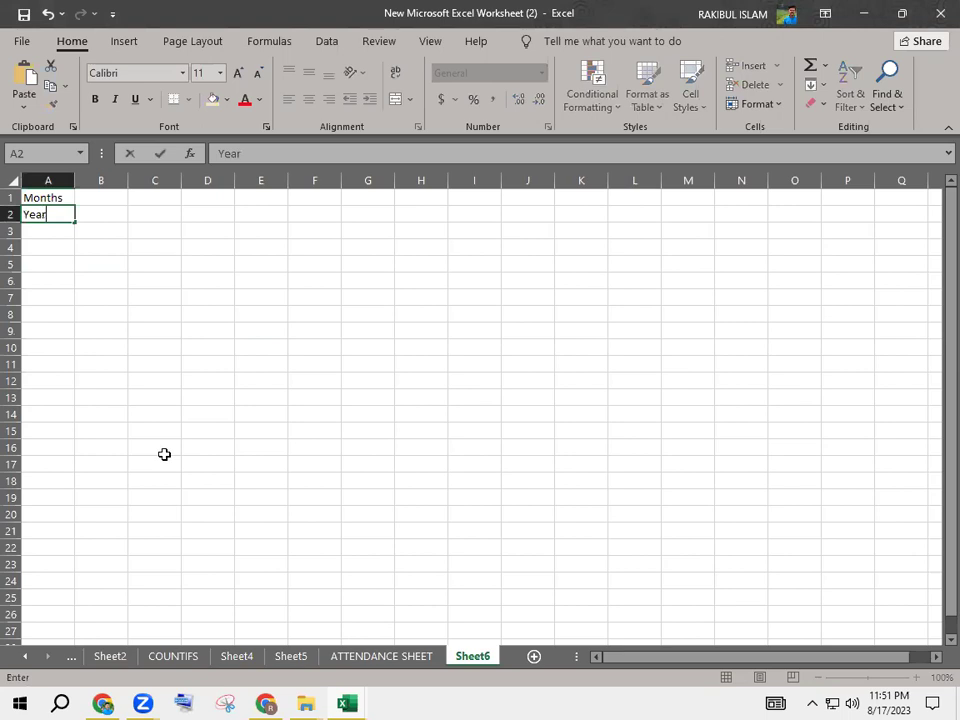
click(164, 450)
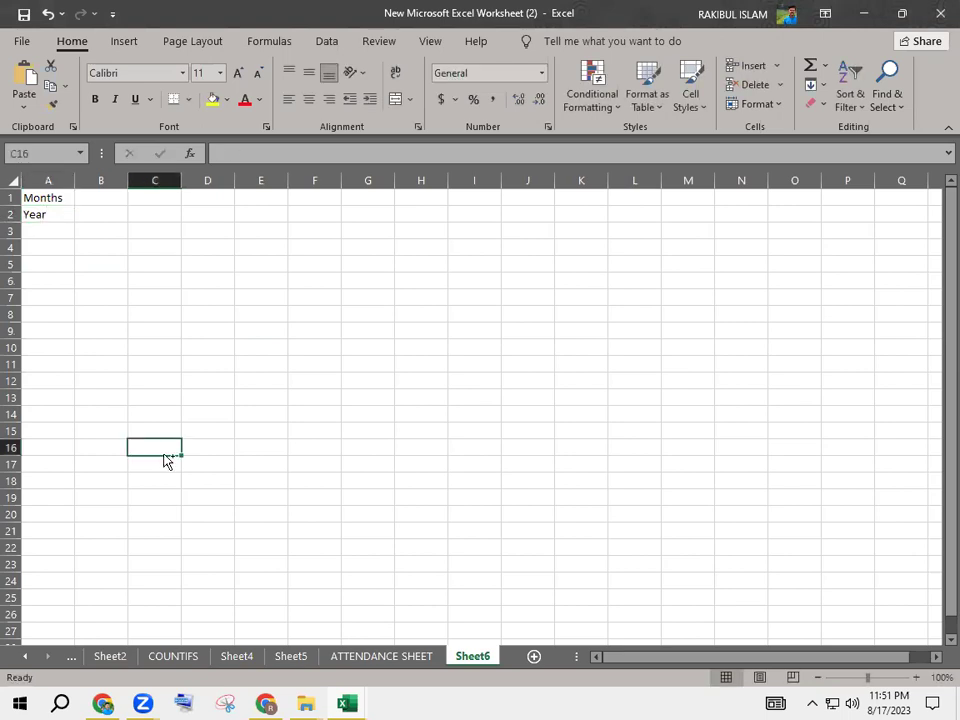
key(ctrl+s)
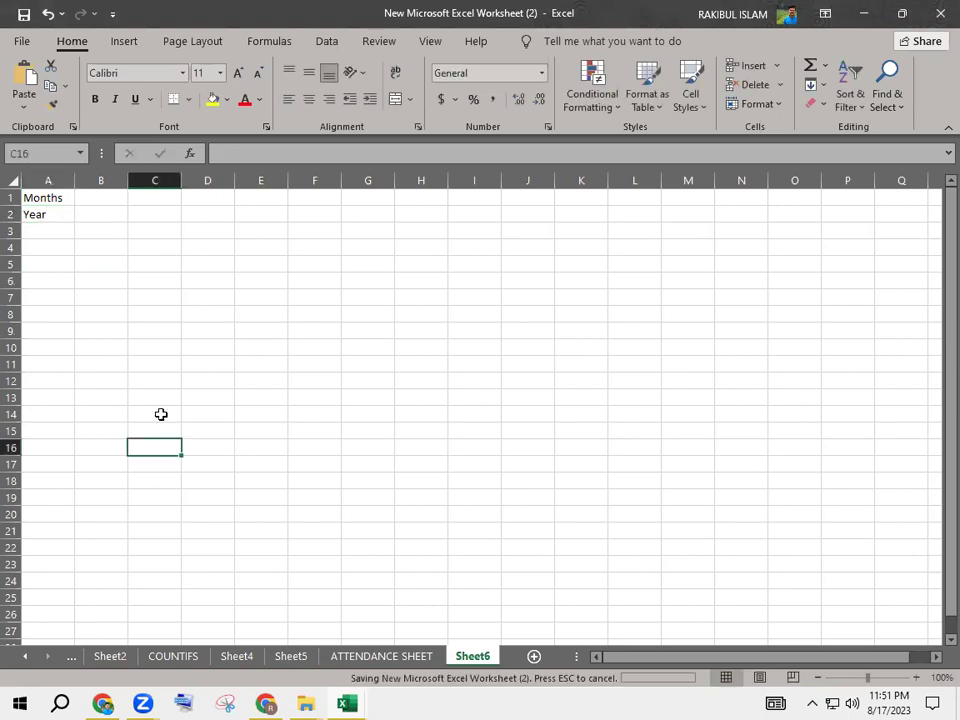
click(98, 201)
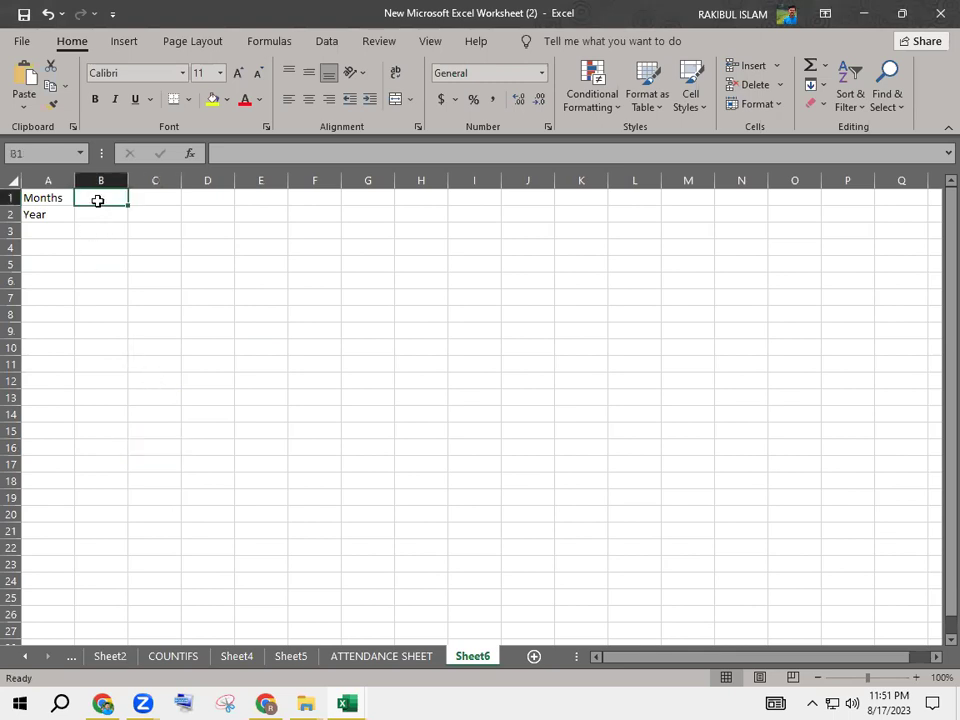
- Add list data validation to B1 with the month names Jan through Dec as source
click(330, 42)
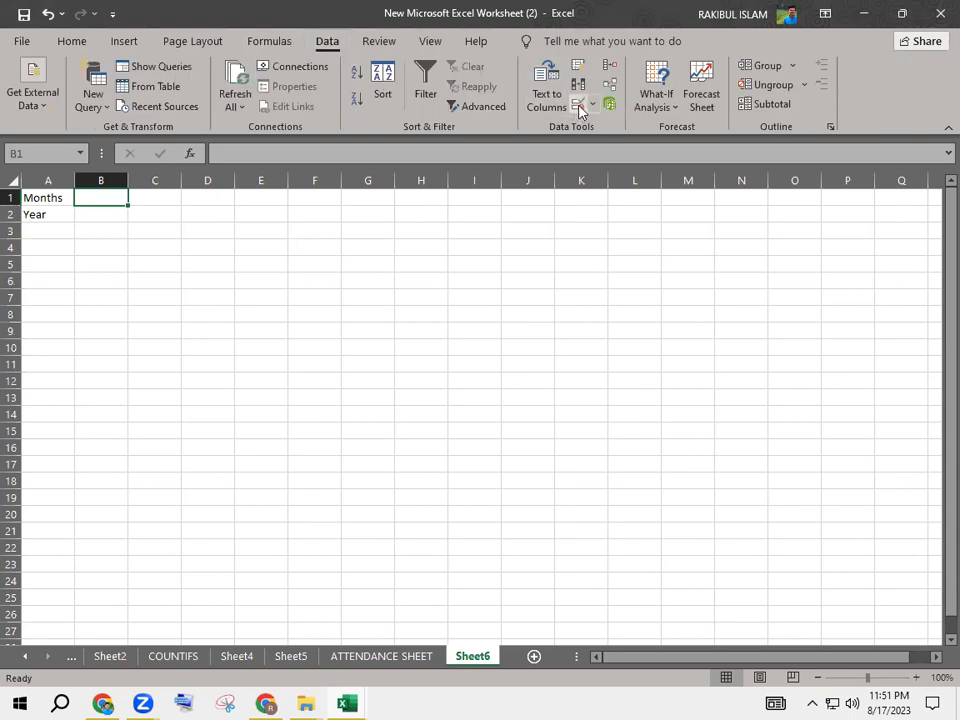
click(579, 106)
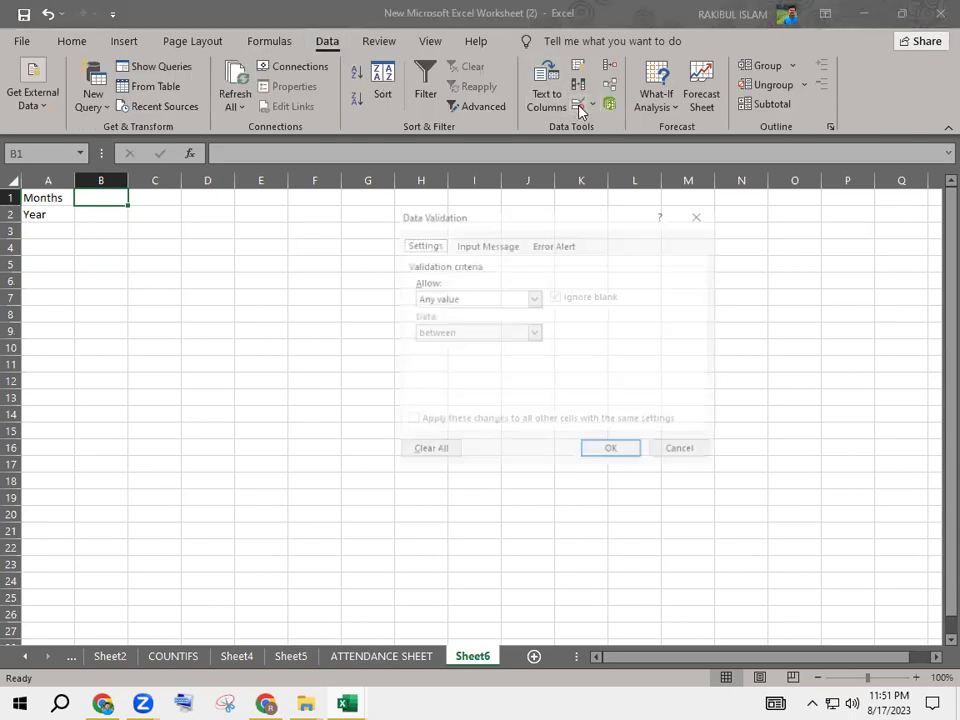
click(464, 302)
click(430, 343)
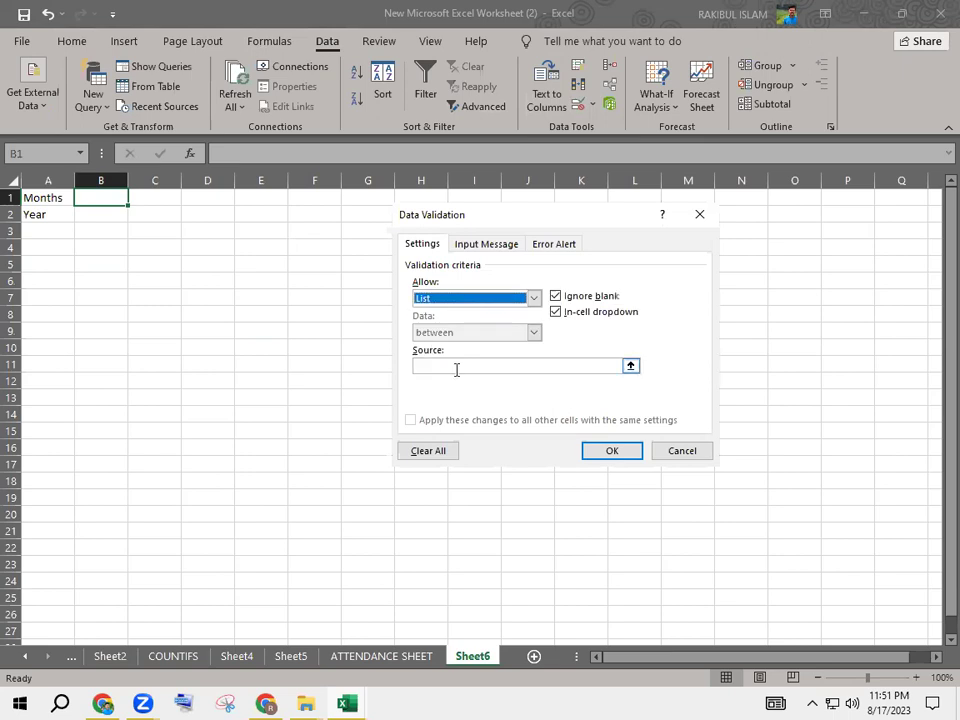
click(456, 369)
text(Jan,Fe)
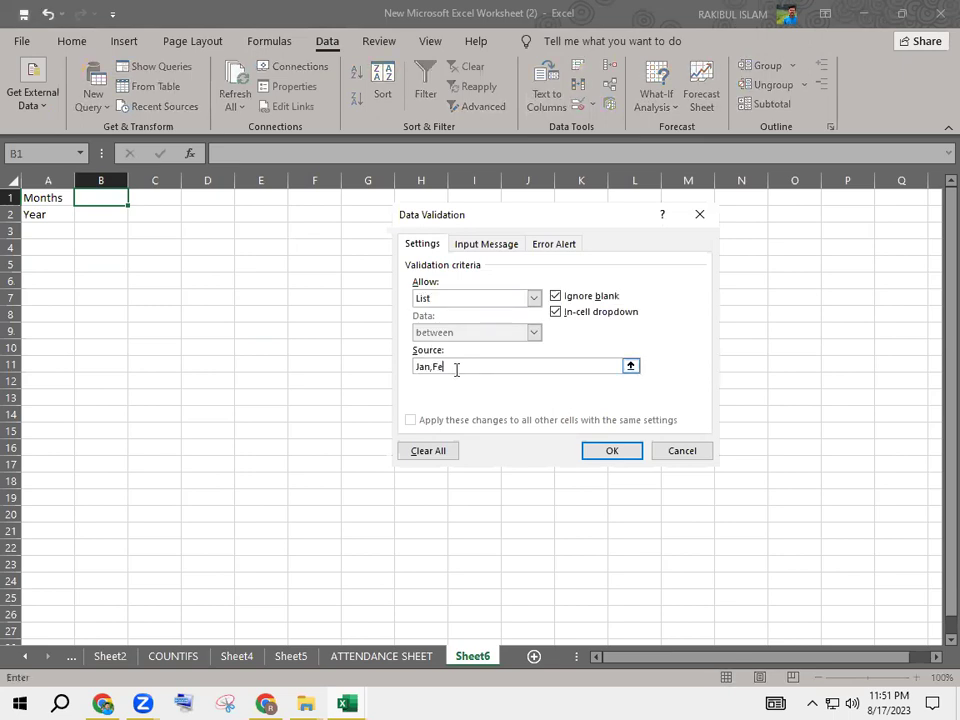
text(b)
text(Ma)
text(ch)
text(May)
text(Ju)
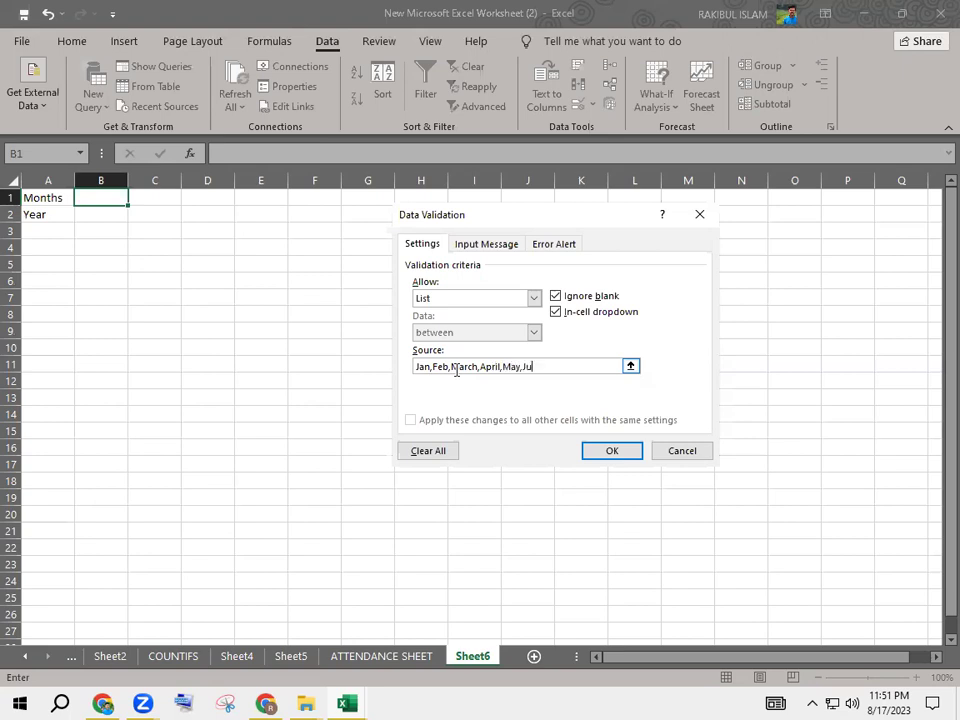
text(e)
text(Ju)
text(,A)
text(g)
text(Sep)
text(,N)
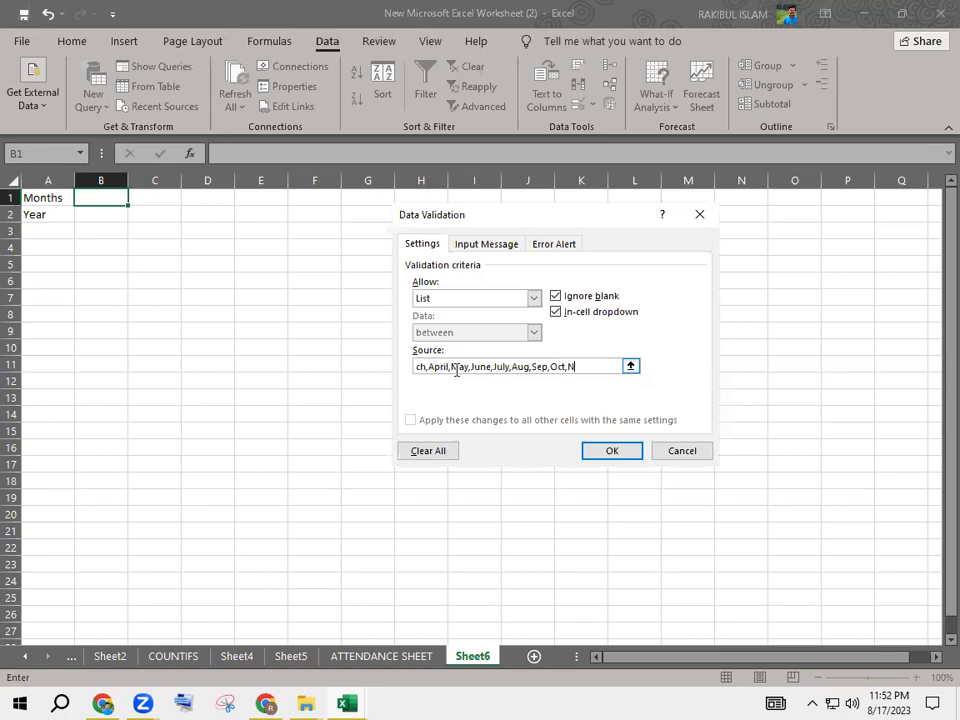
text(ov)
text(,Dec)
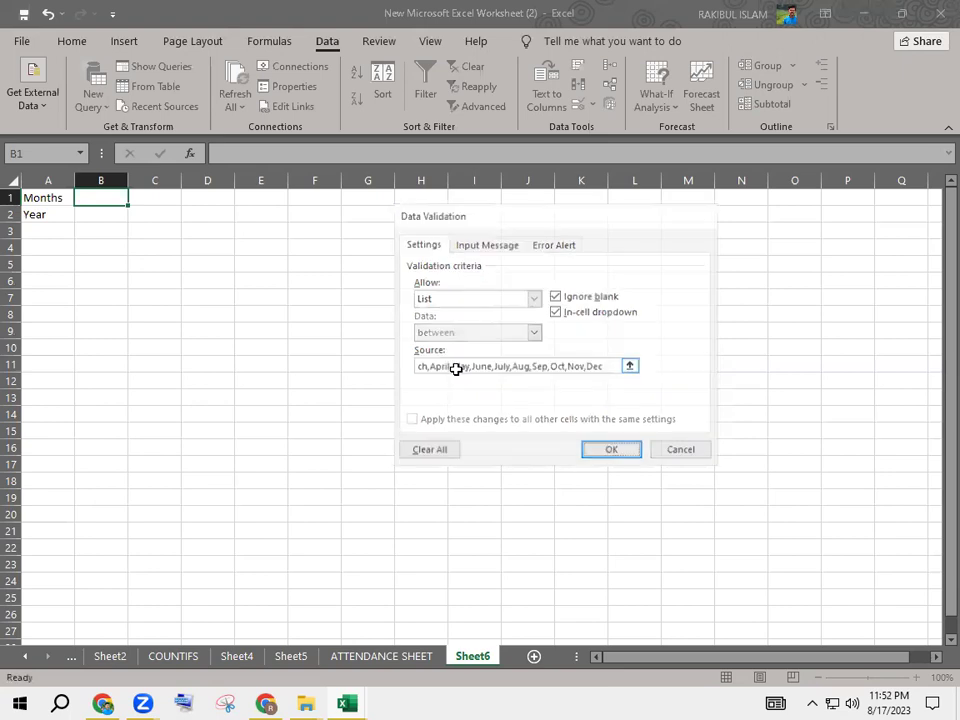
key(Return)
- Check that B1's dropdown lists the months
click(136, 197)
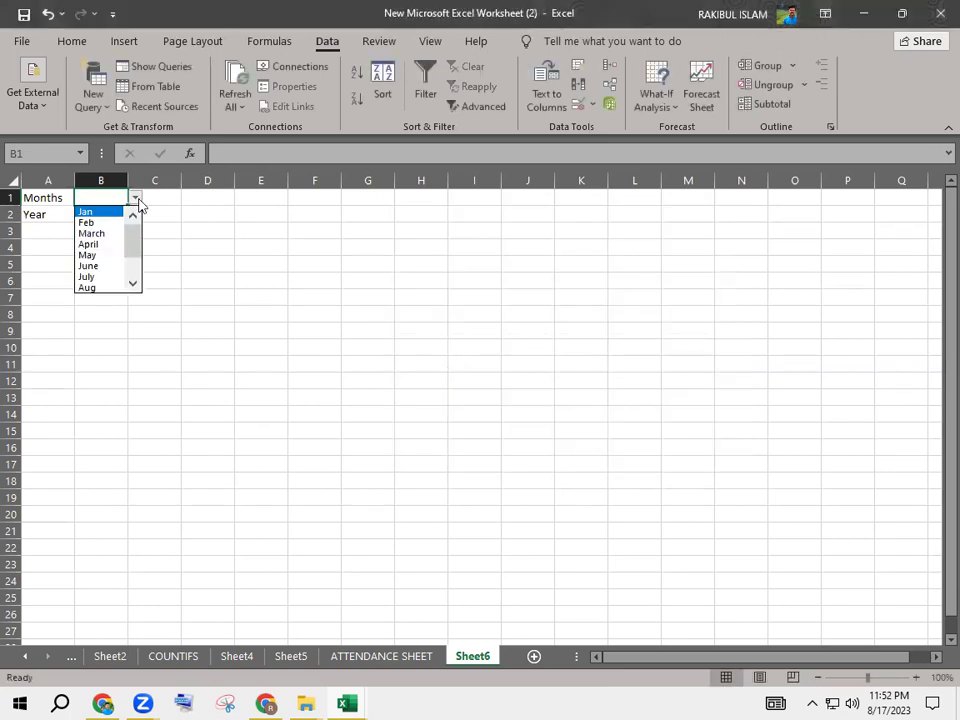
scroll(138, 283, down, 2)
scroll(138, 250, up, 2)
click(86, 216)
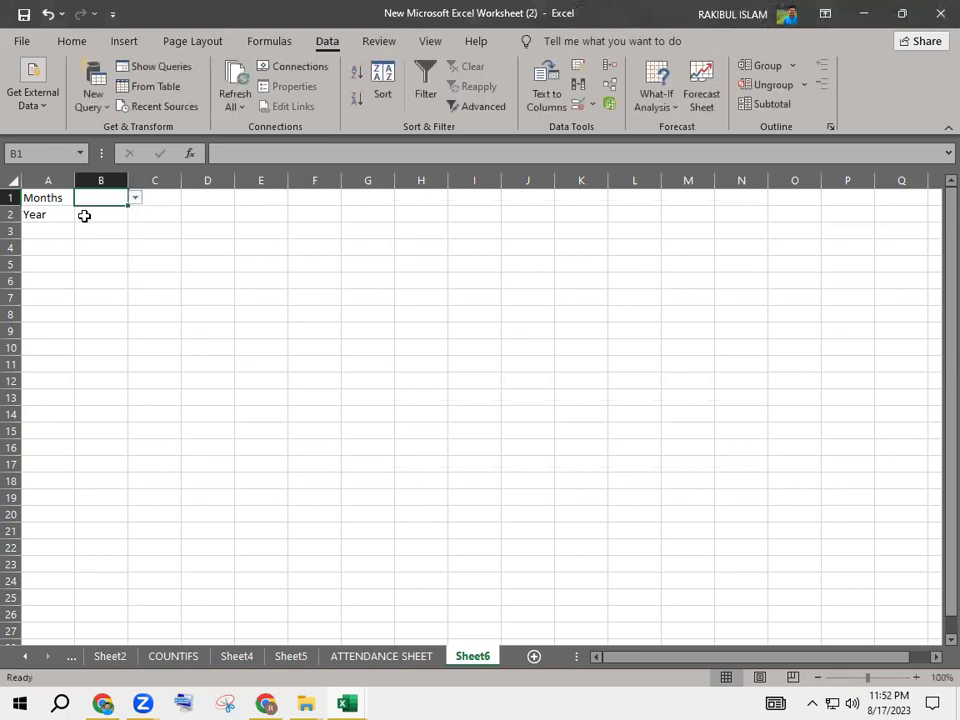
click(91, 216)
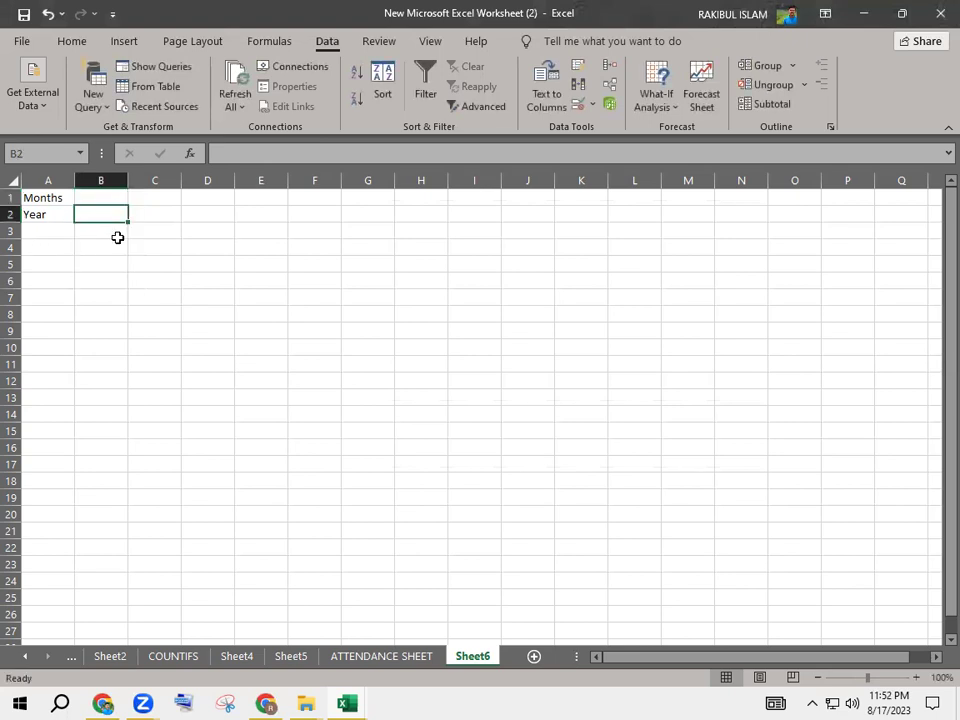
- Add list data validation to B2 with years 2020 through 2025 as source
click(580, 104)
click(471, 300)
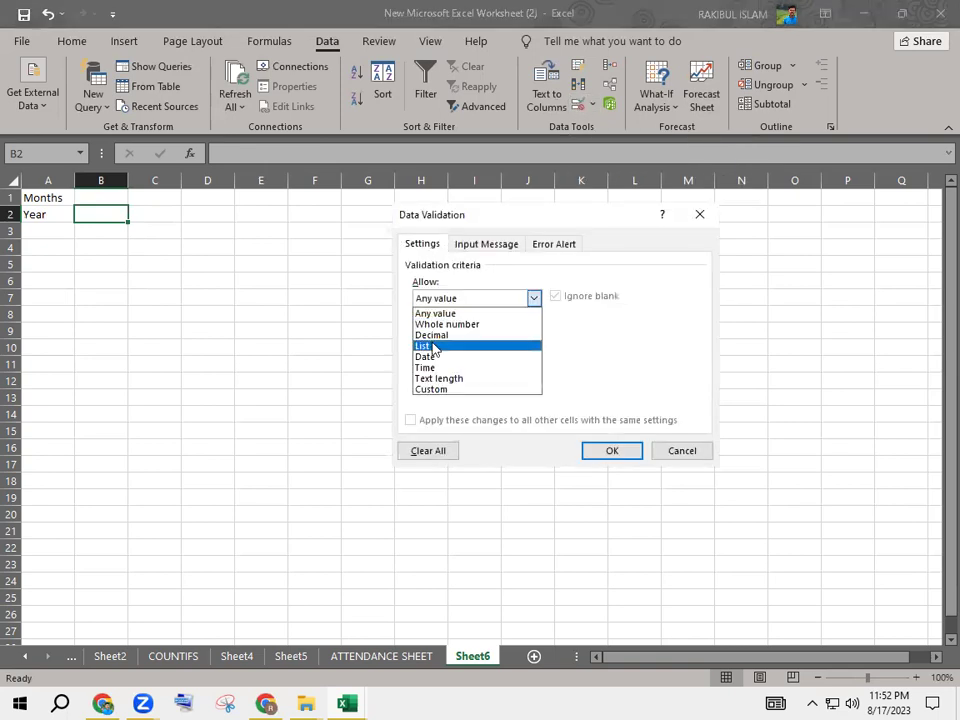
click(440, 344)
click(443, 366)
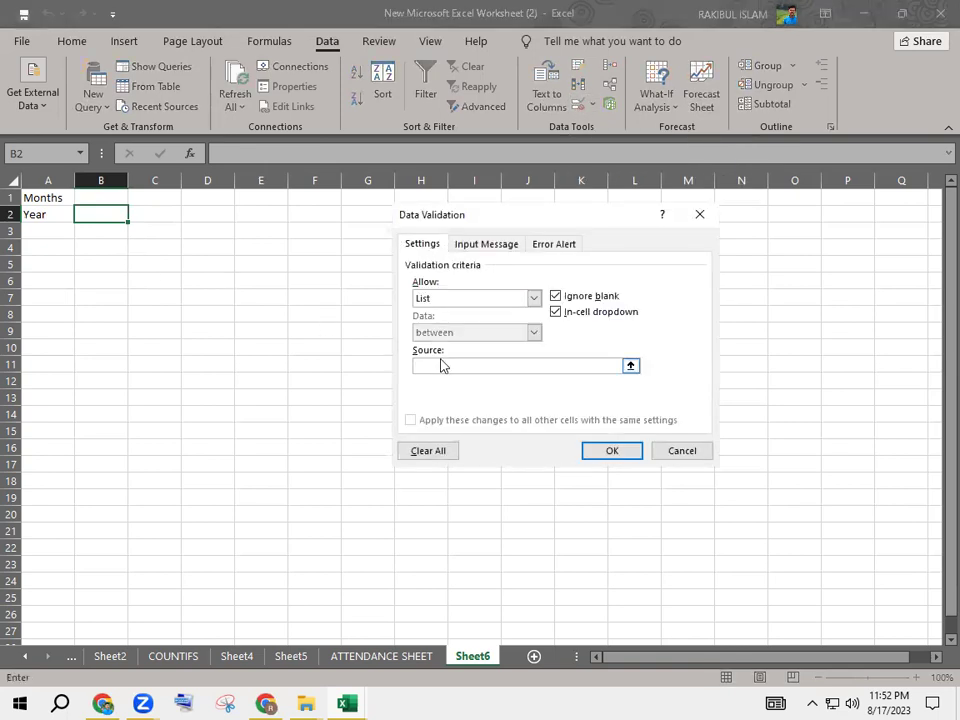
text(2020)
text(2021,)
text(2022)
text(2023,2024)
text(2025)
key(Return)
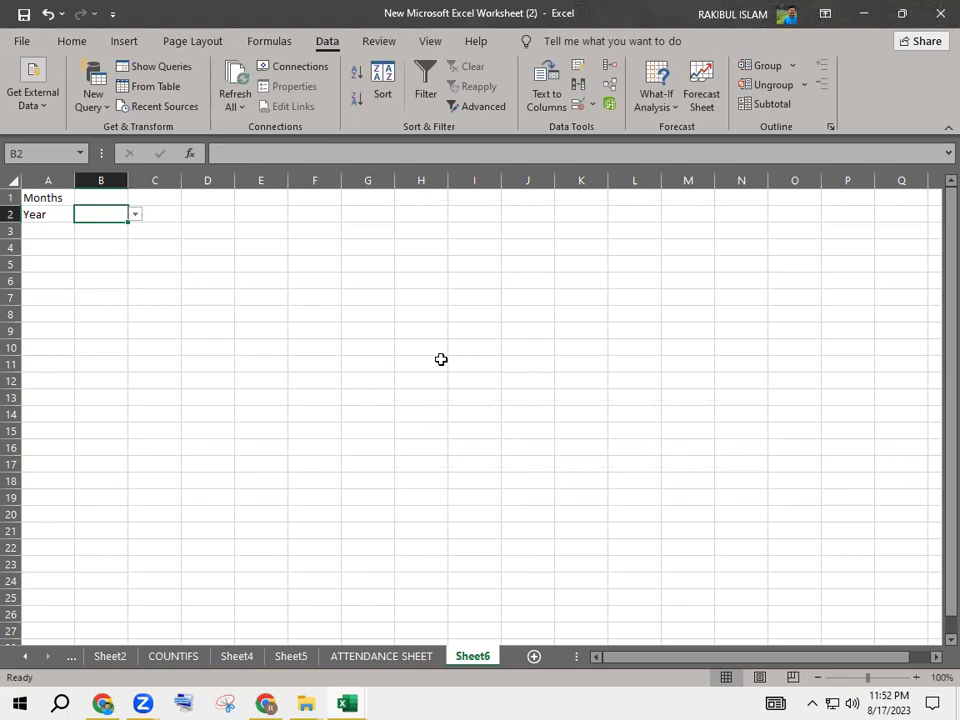
- Choose Jan in B1's dropdown and 2021 in B2's dropdown
click(113, 197)
click(134, 197)
click(107, 212)
click(122, 214)
click(138, 217)
click(114, 239)
click(114, 279)
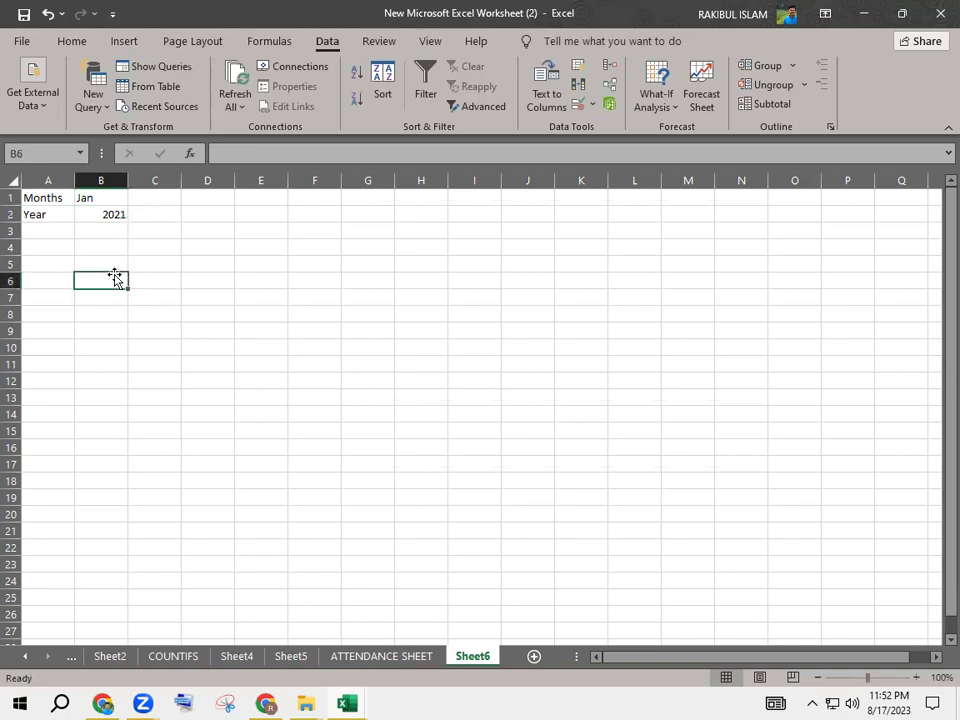
- Format the whole sheet as bold Times New Roman, size 14, and auto-fit the columns
click(10, 182)
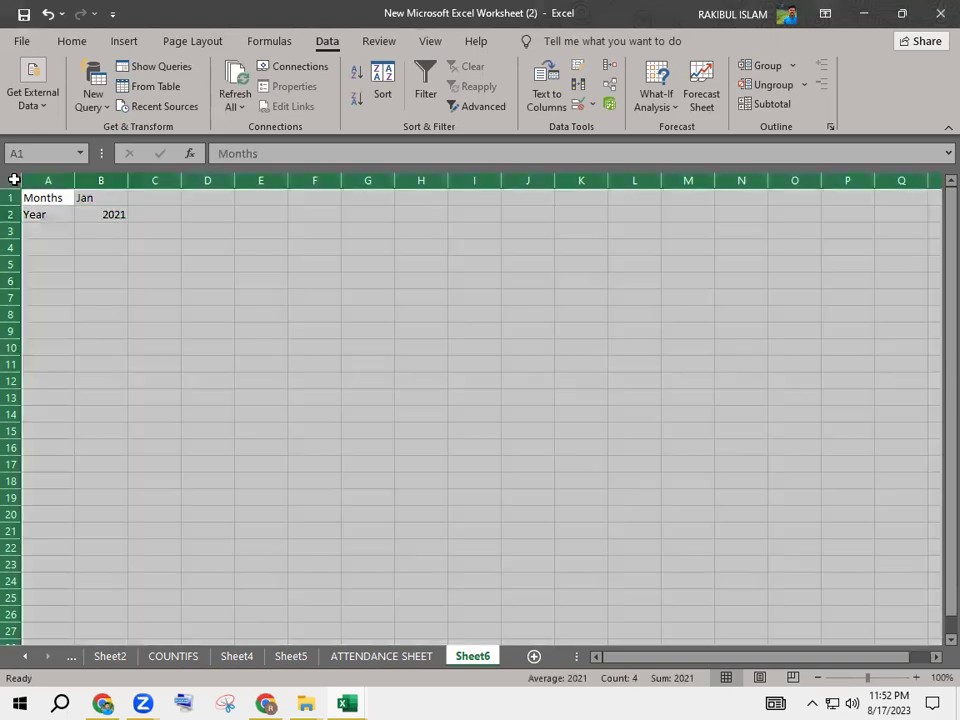
scroll(216, 58, up, 4)
click(236, 74)
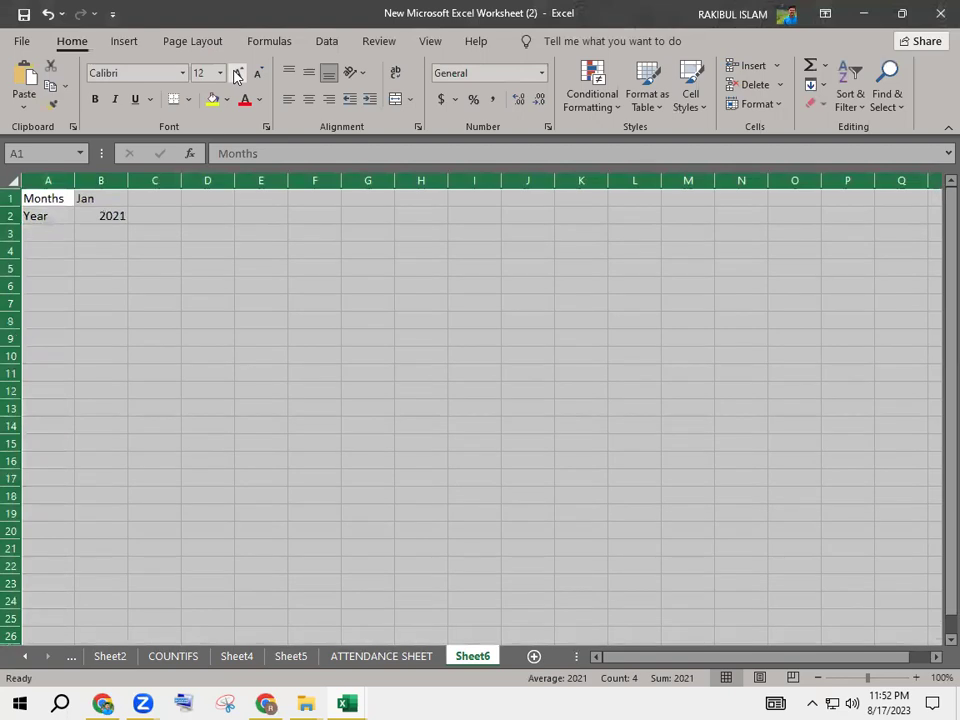
click(236, 74)
click(95, 99)
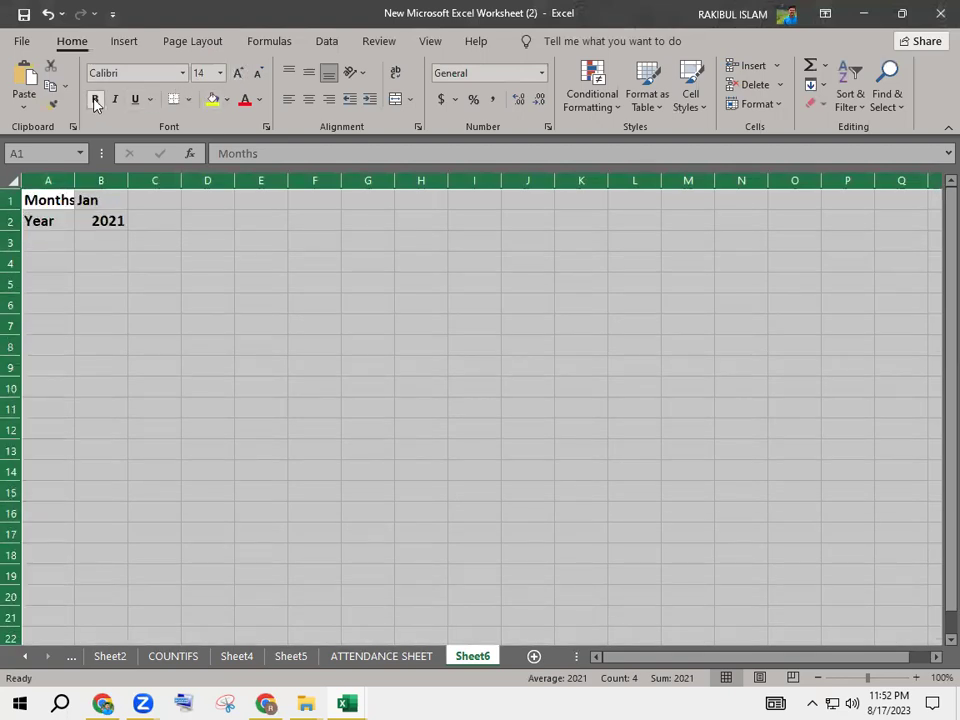
click(118, 72)
text(Times New Roman)
key(Return)
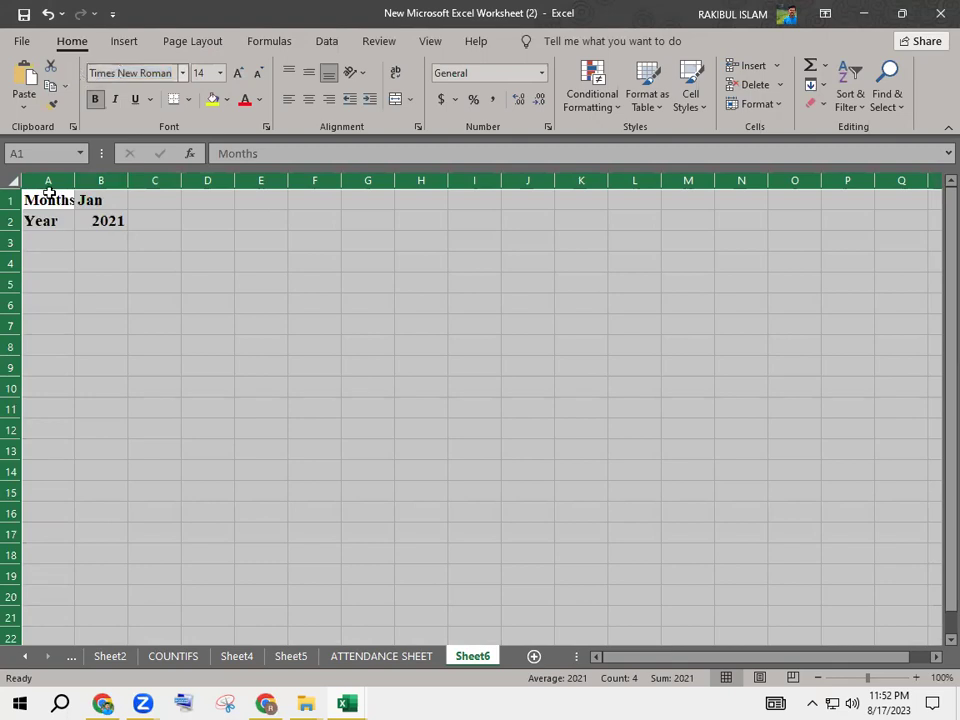
double_click(75, 180)
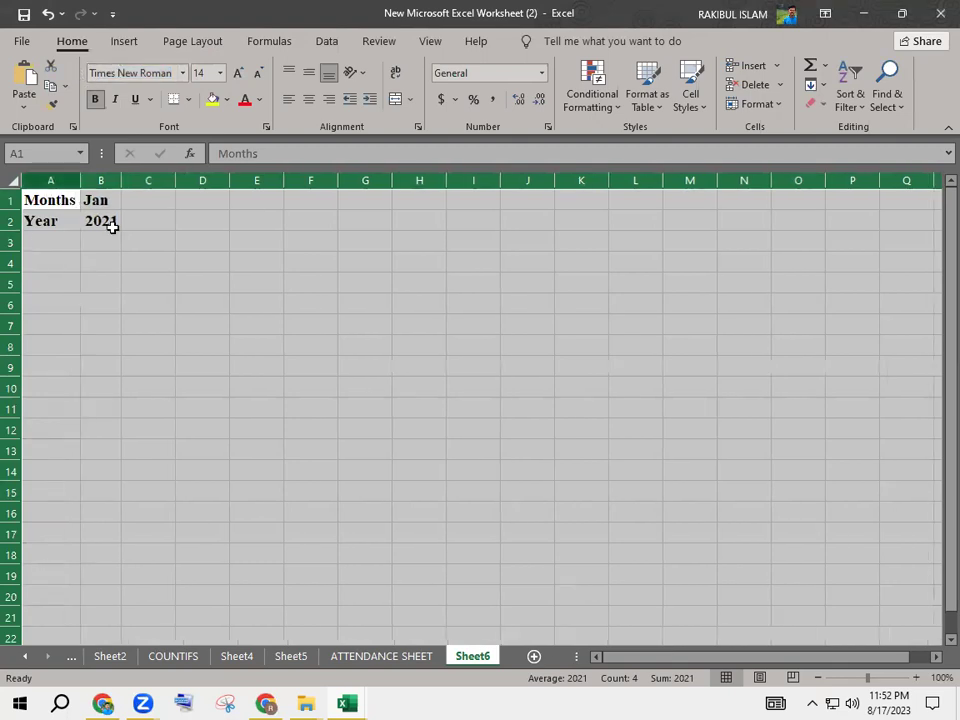
click(114, 246)
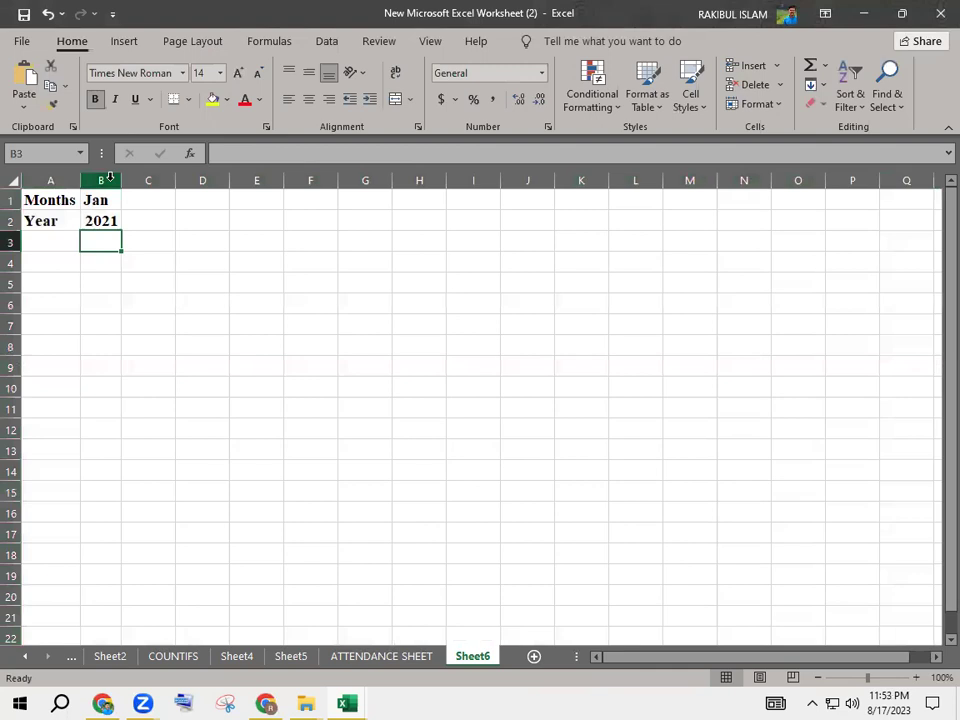
- Widen columns A and B and center all text on the sheet
drag(80, 180, 163, 180)
drag(181, 269, 181, 272)
click(186, 296)
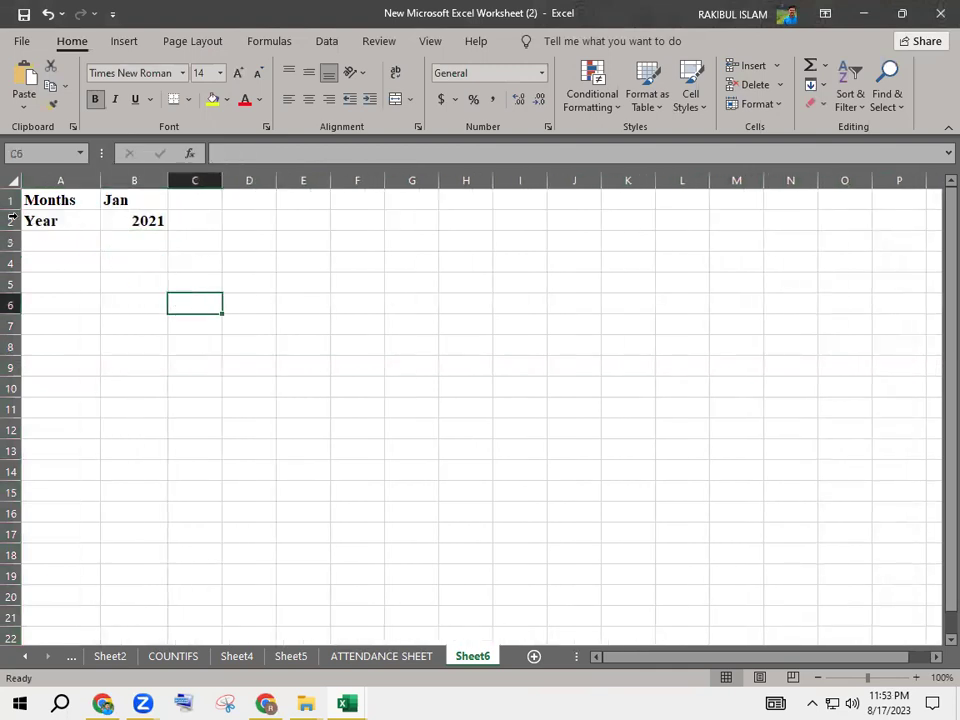
click(11, 181)
click(309, 99)
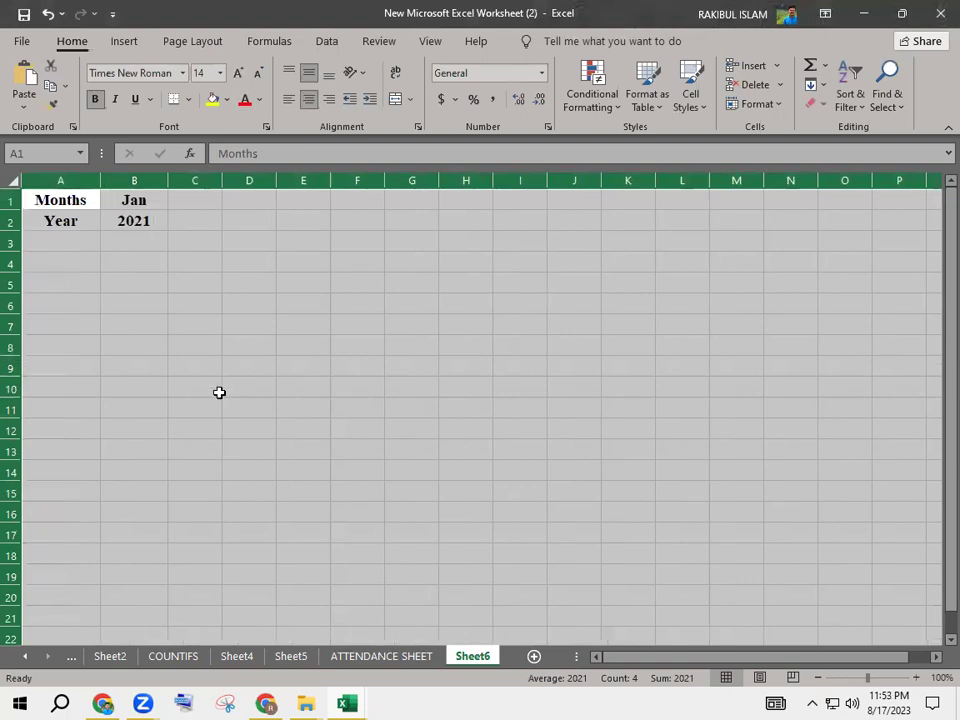
click(219, 392)
- Select cells A5:B5, ending on A5 for the first date
click(69, 298)
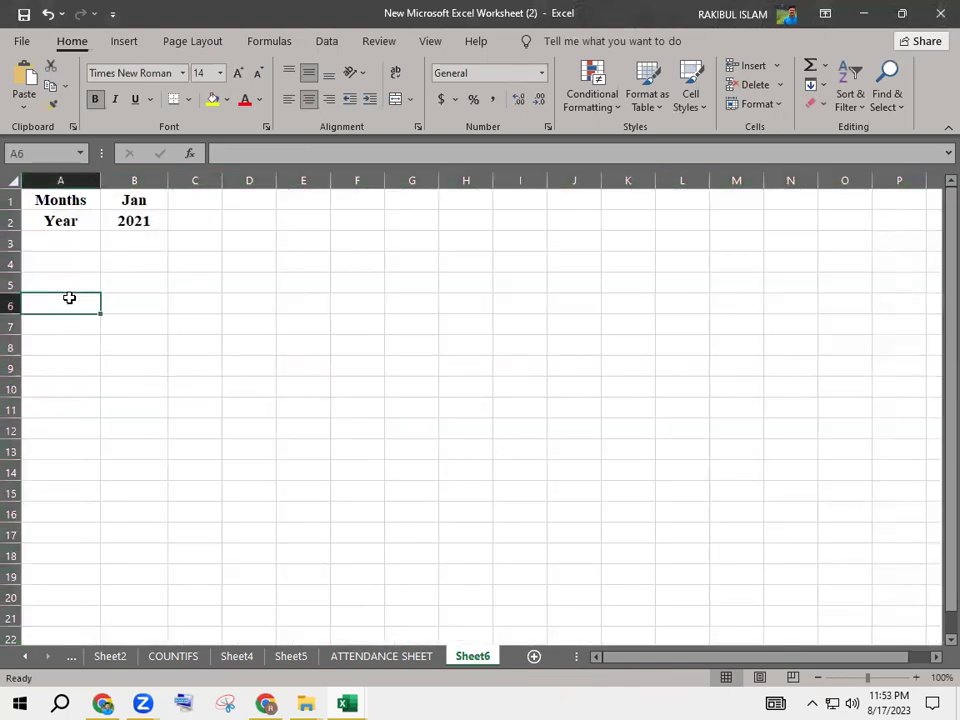
drag(66, 282, 141, 289)
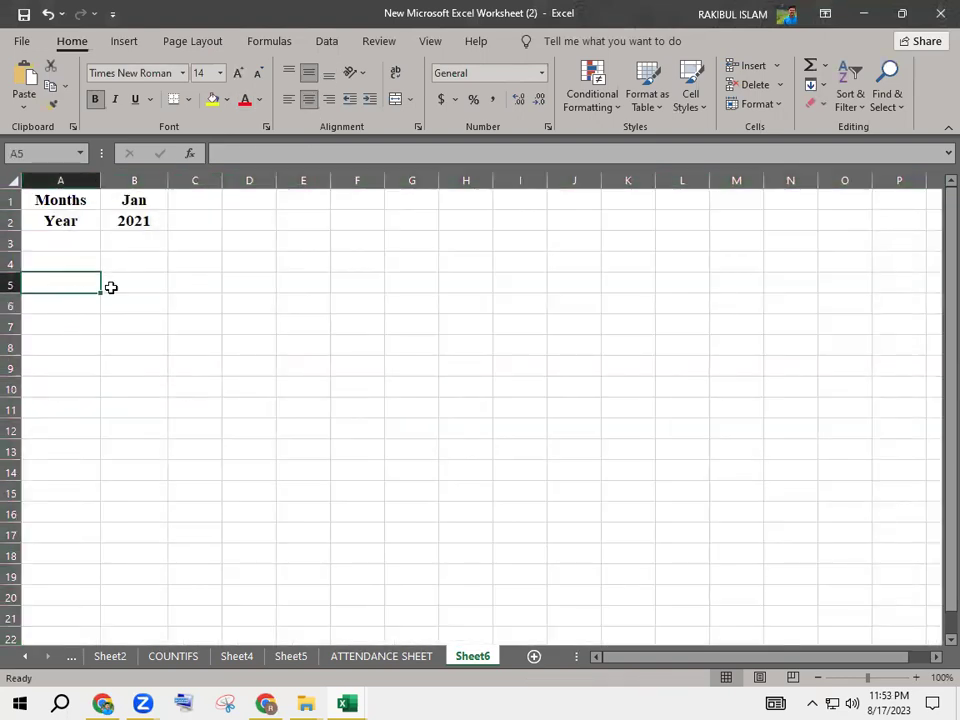
click(60, 281)
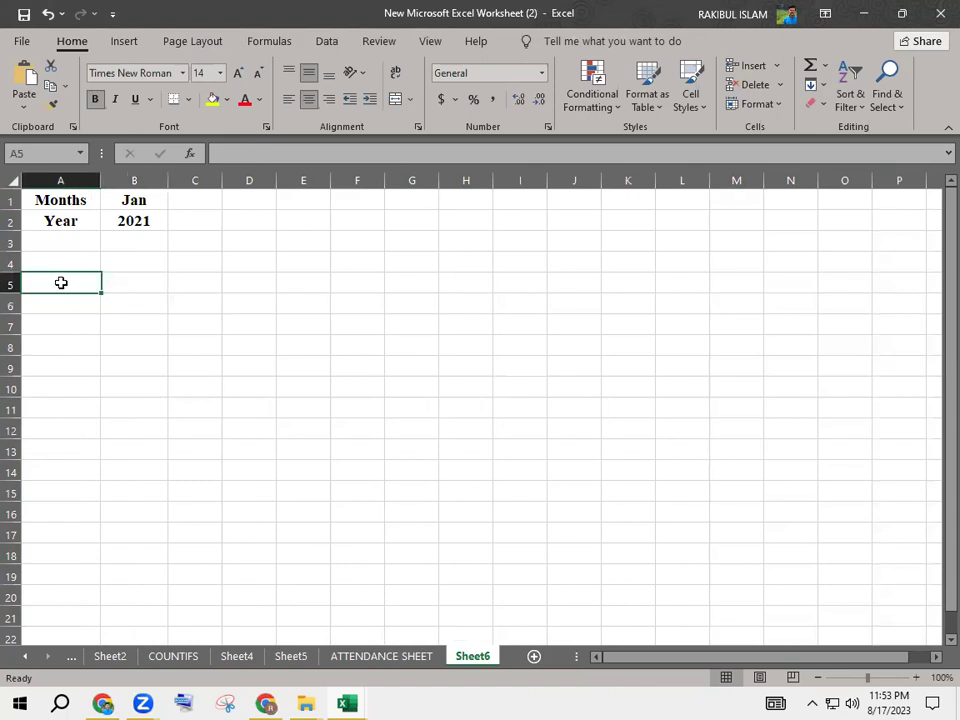
click(133, 291)
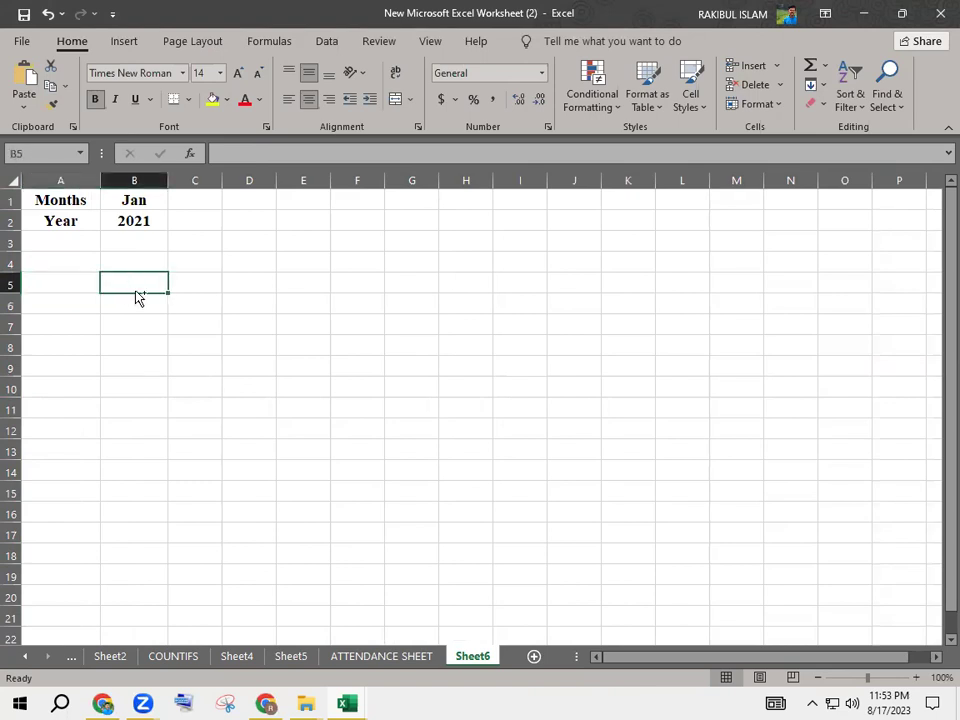
click(81, 283)
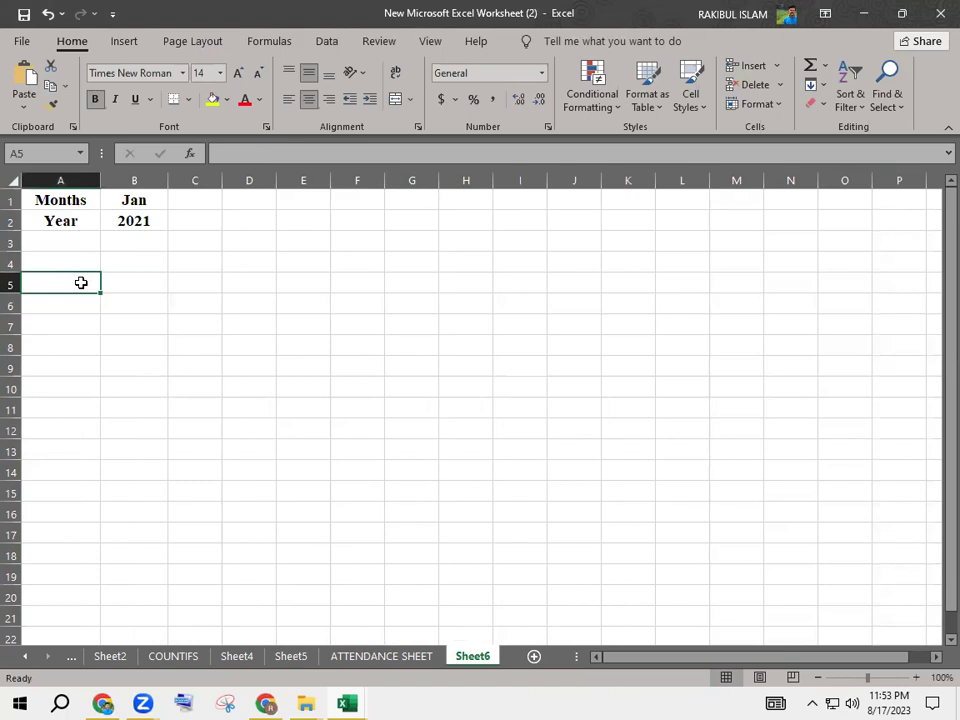
- Enter =DATEVALUE("1"&B1&B2) in A5, which returns the serial number 44197
text(=)
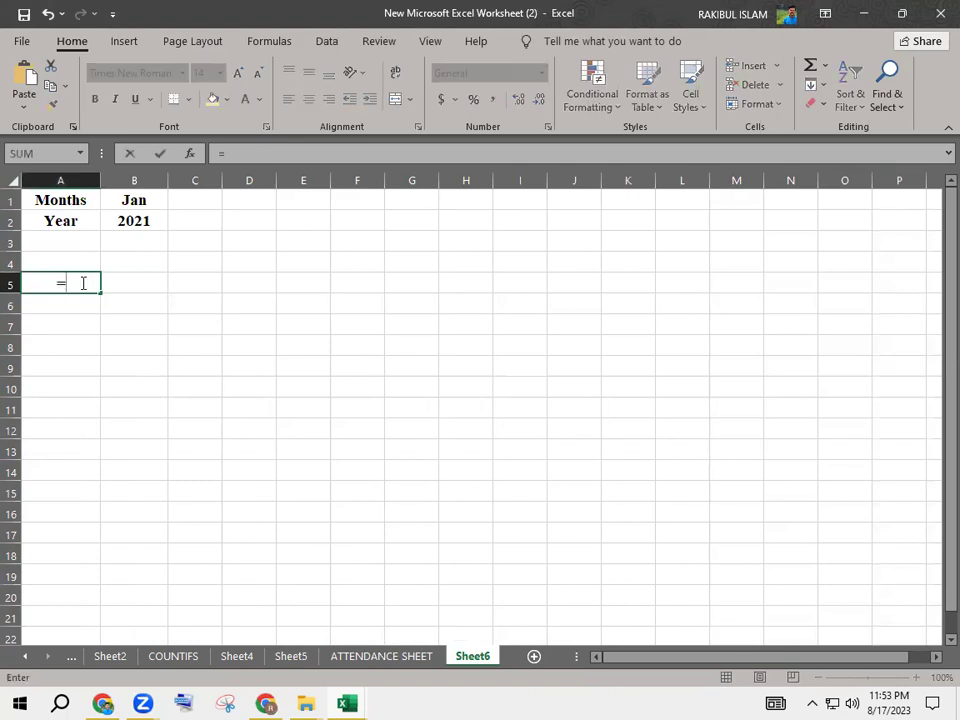
text(dat)
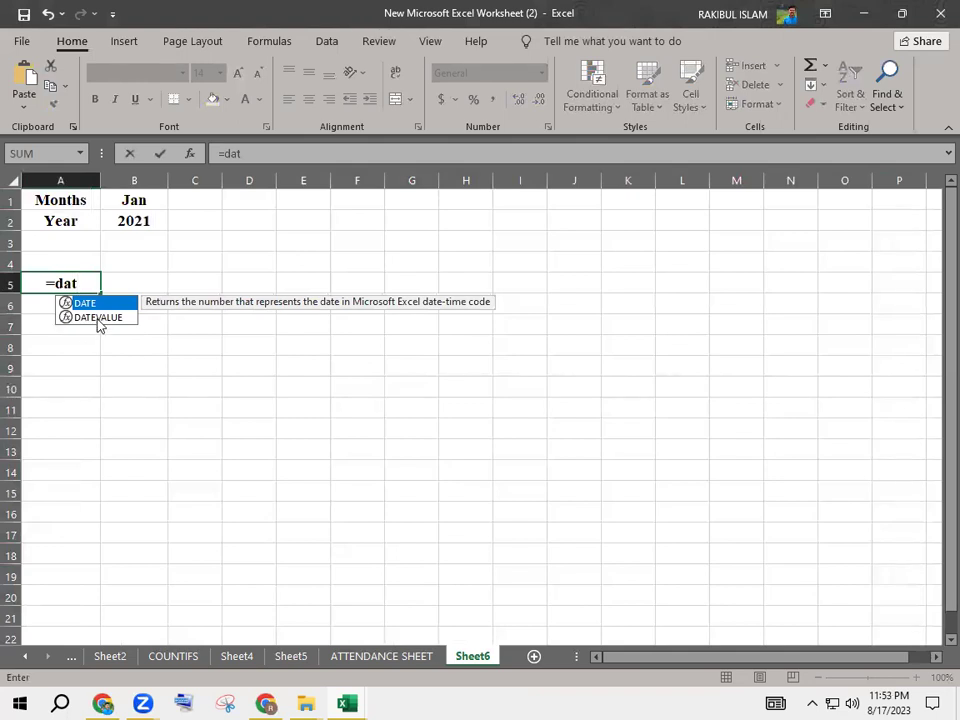
click(98, 318)
double_click(98, 318)
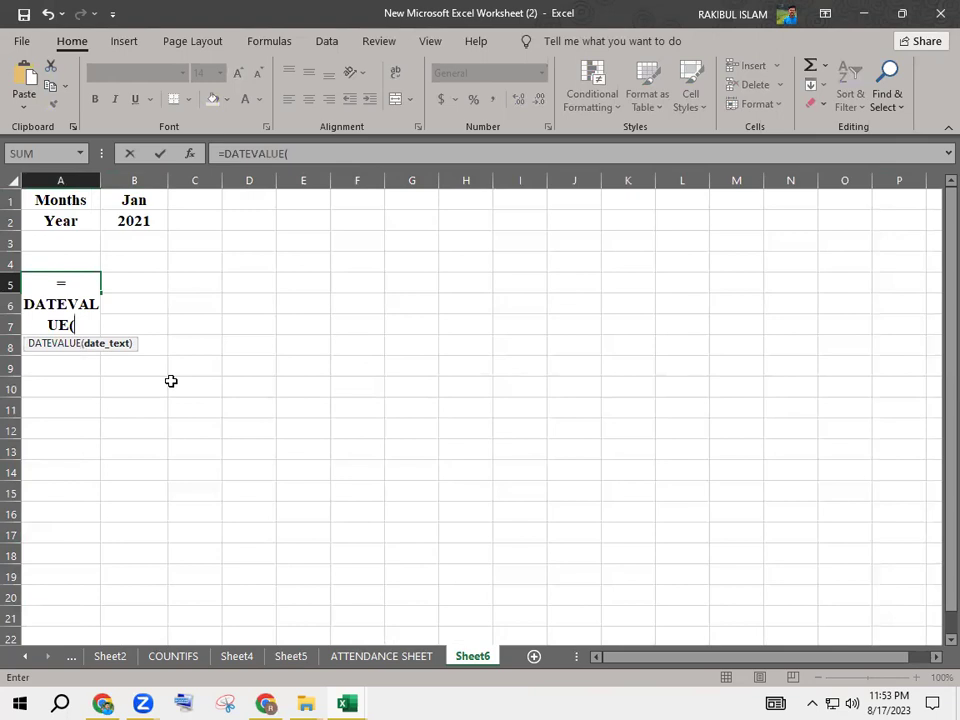
text(")
text(1")
text(&)
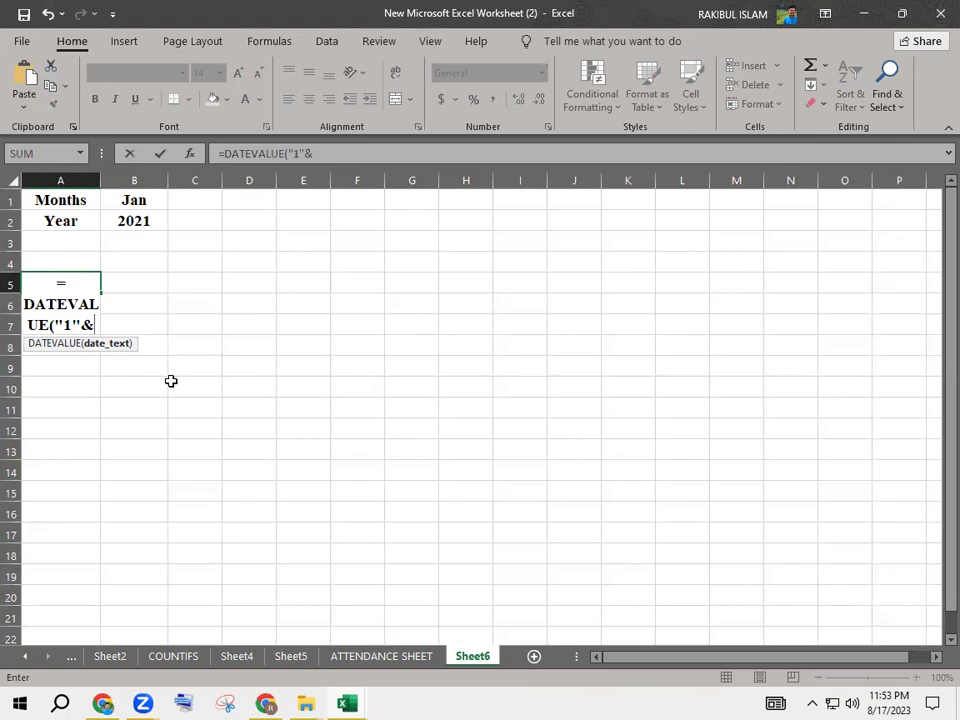
click(137, 201)
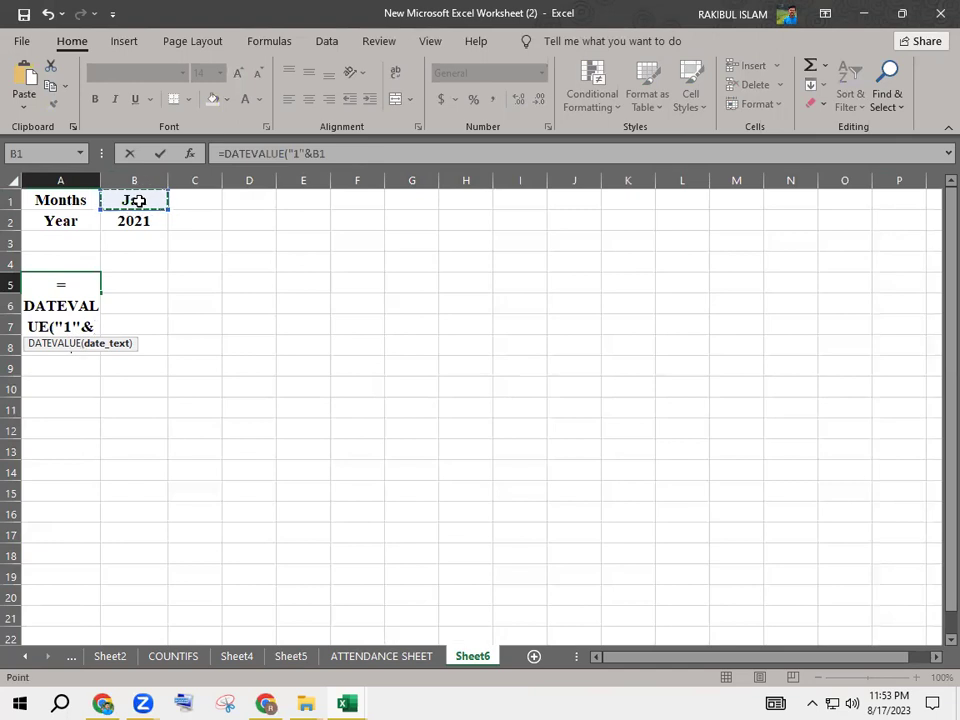
text(&)
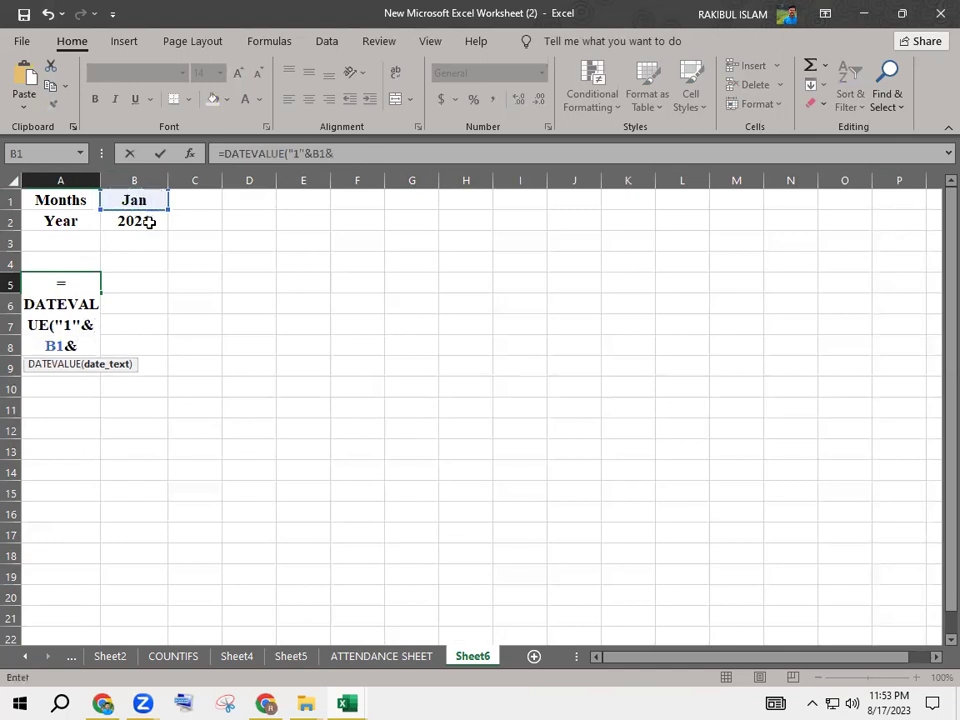
click(148, 222)
key(Return)
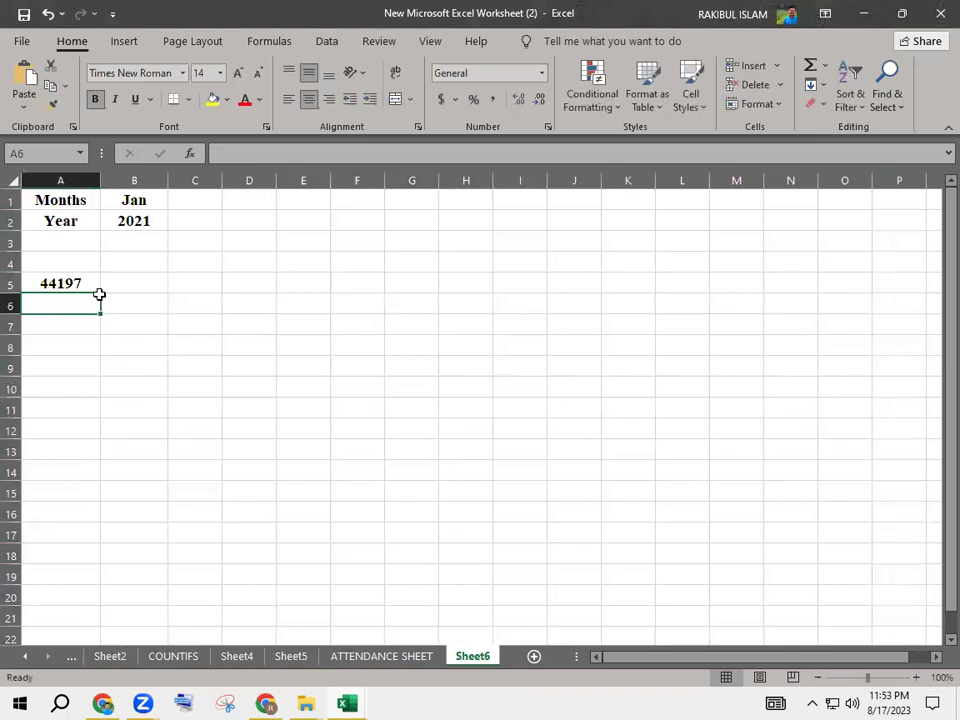
click(77, 285)
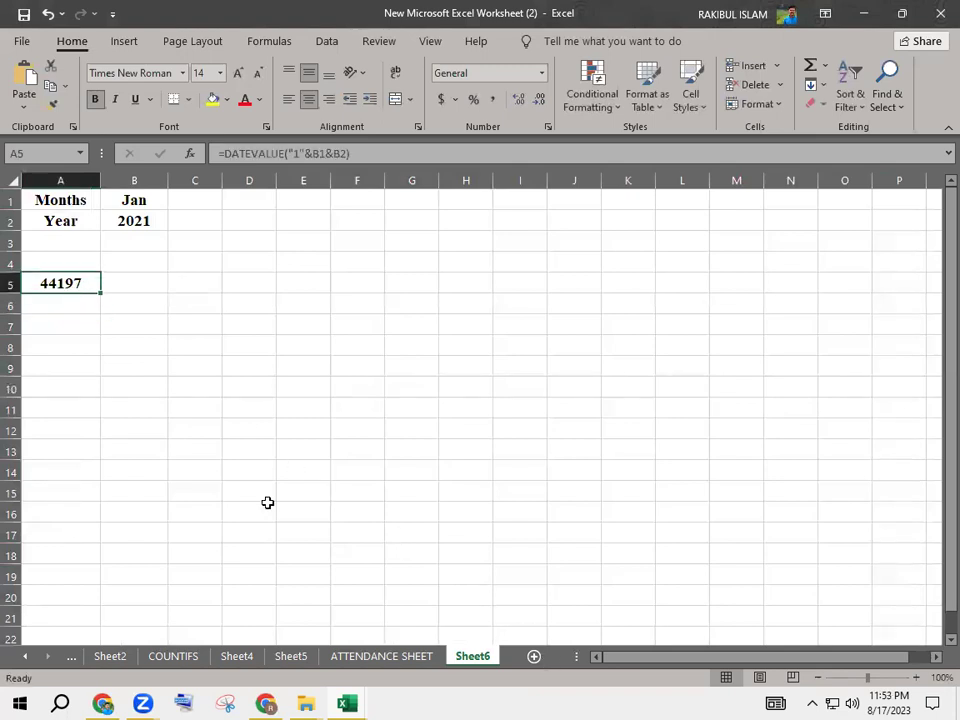
click(541, 74)
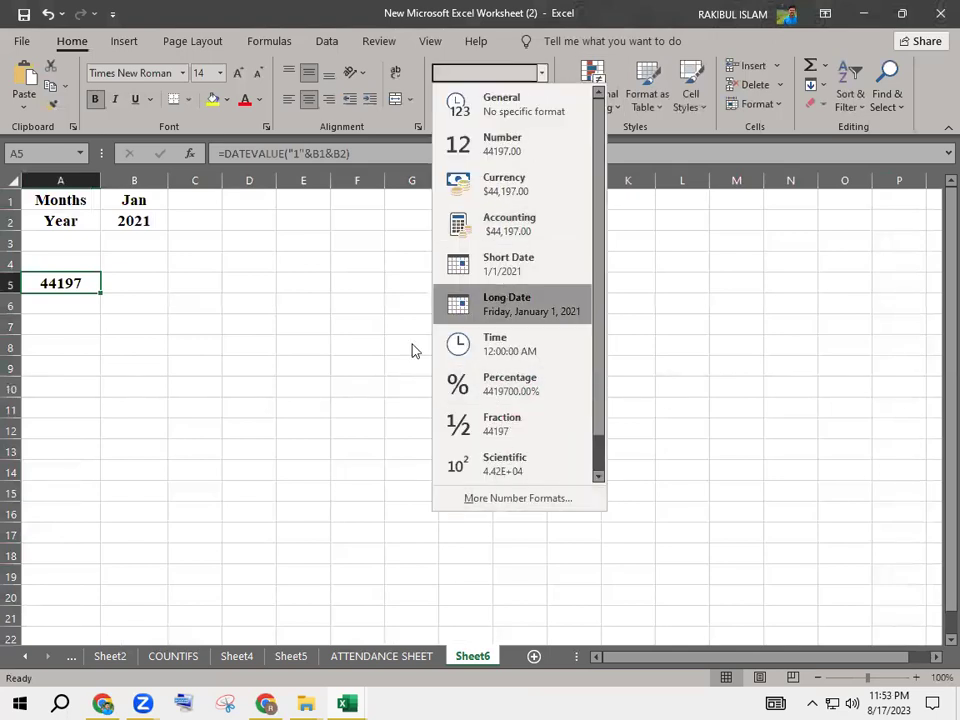
- Format A5 with the 14-Mar-12 date style so it shows 1-Jan-21
click(517, 498)
click(360, 254)
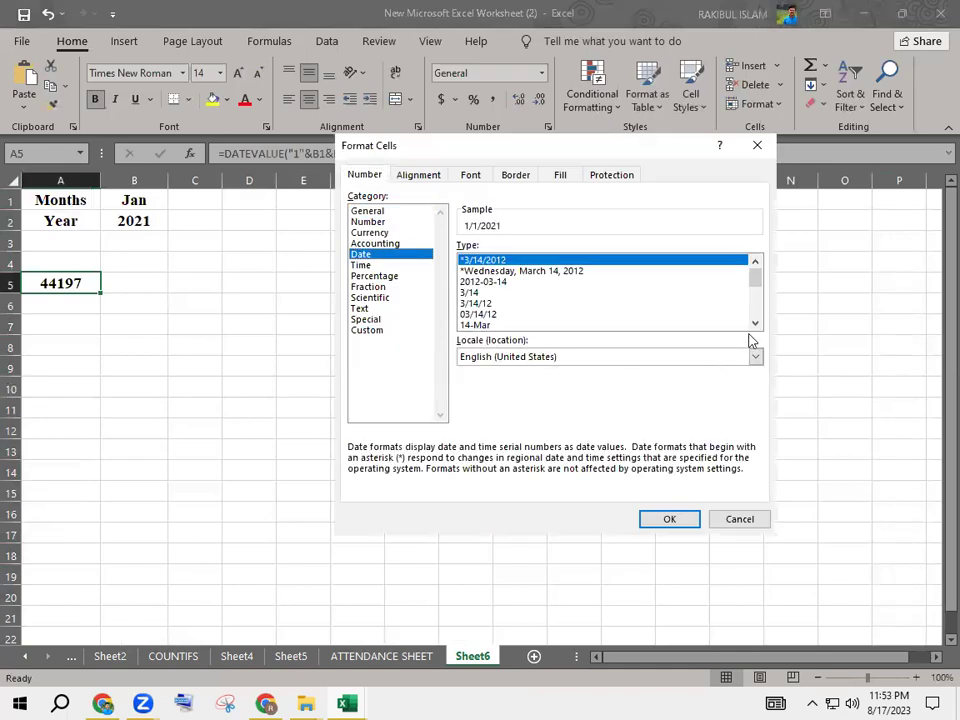
scroll(754, 321, down, 1)
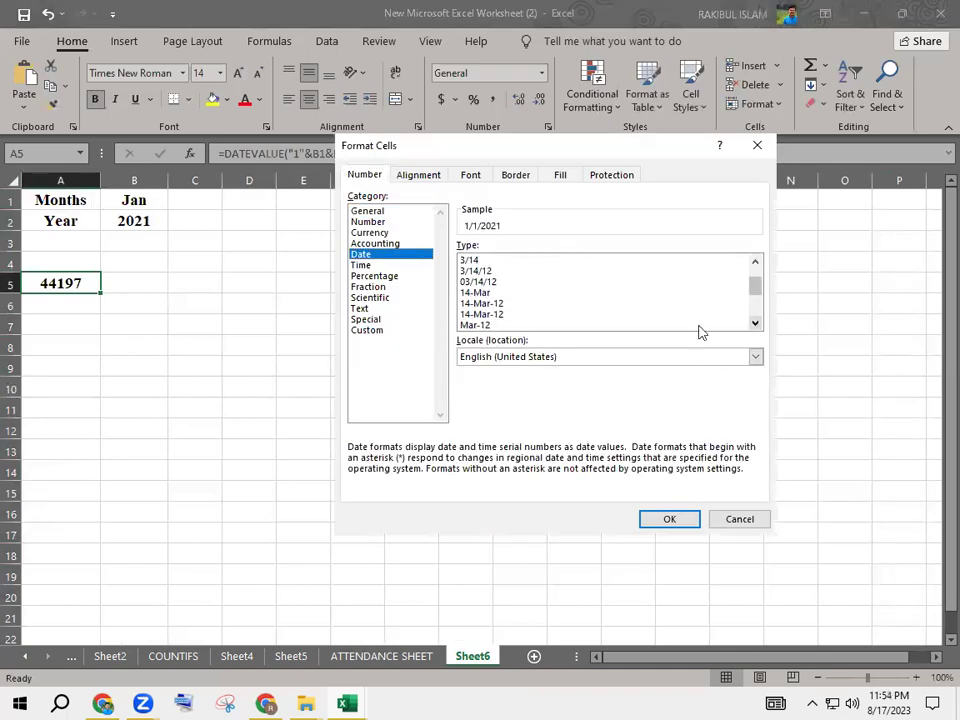
click(482, 303)
click(643, 511)
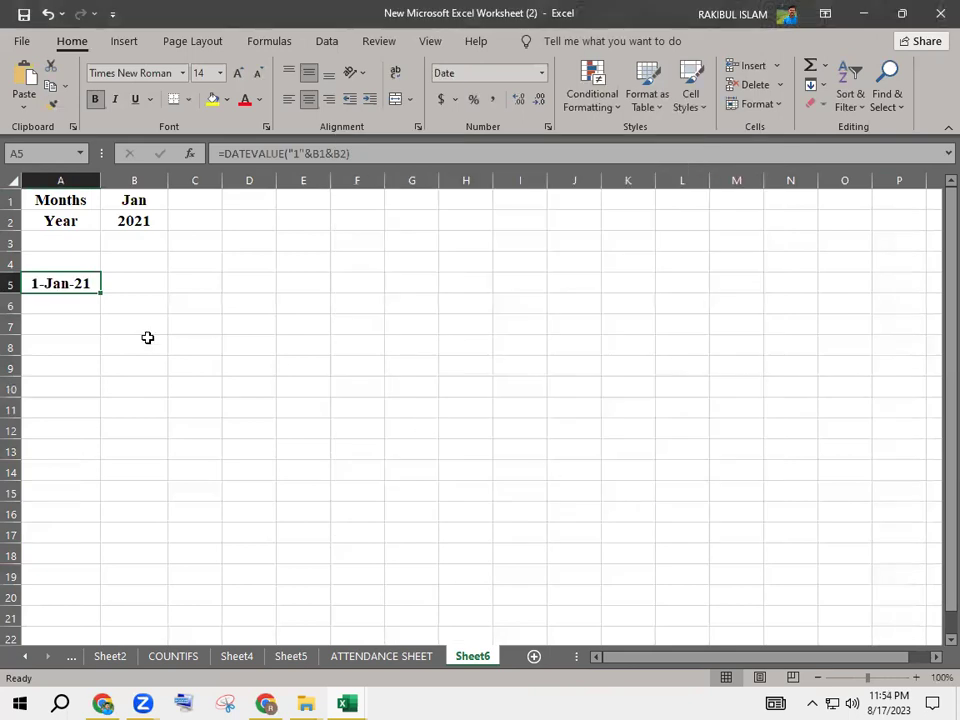
click(147, 338)
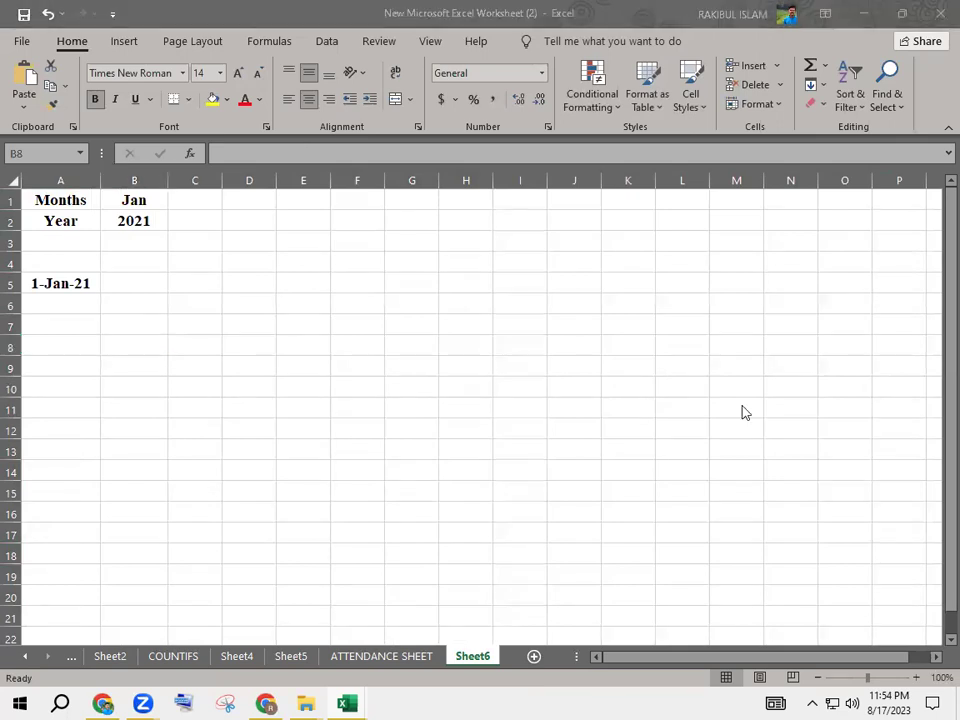
click(62, 289)
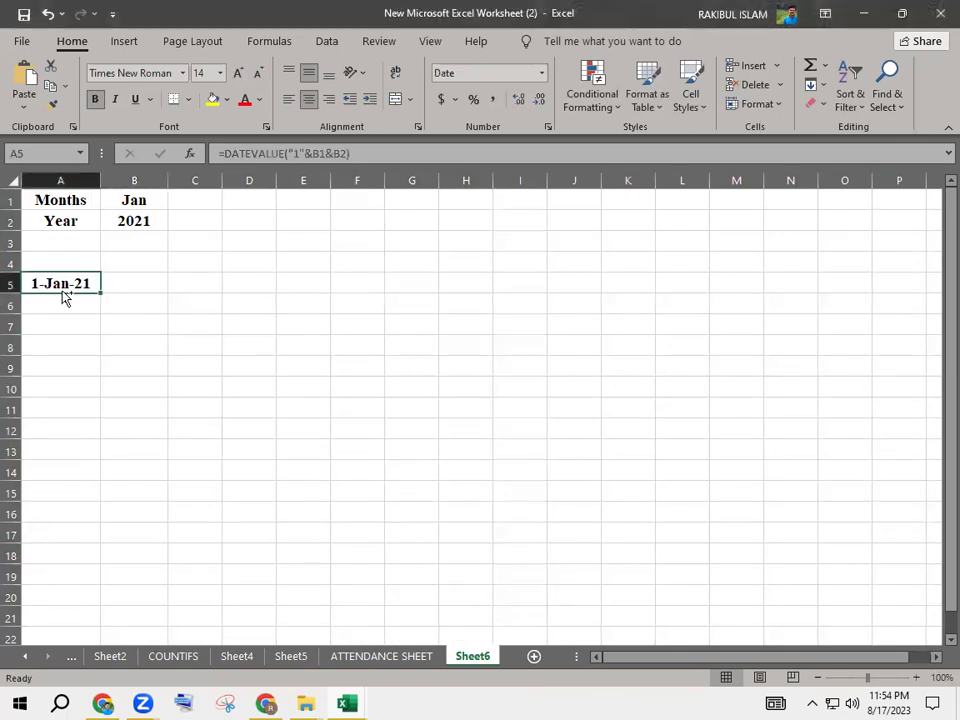
key(Delete)
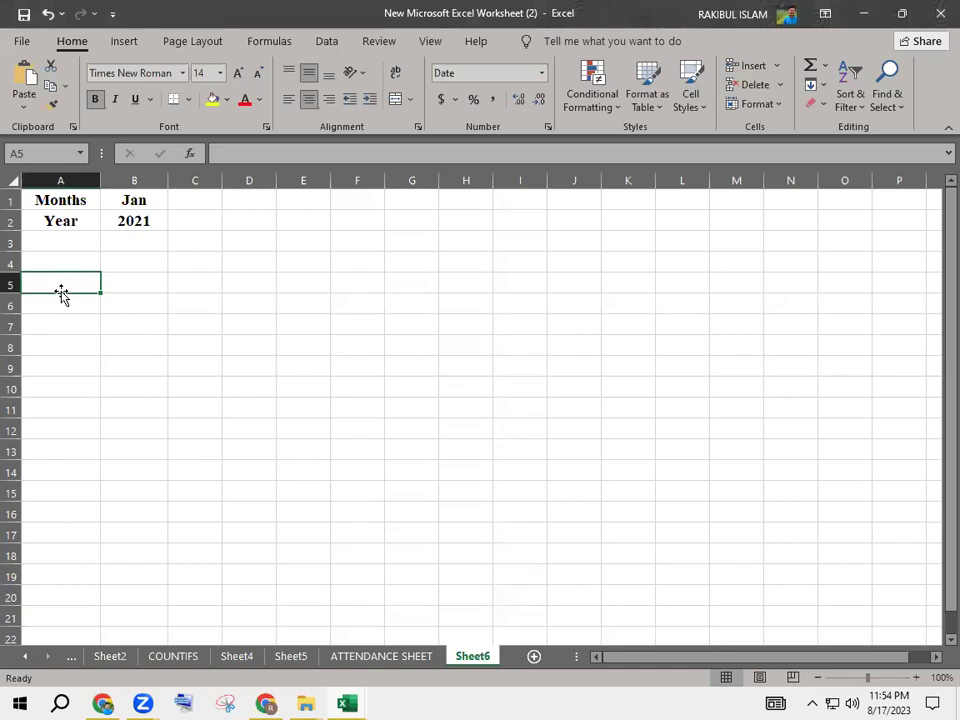
text(=)
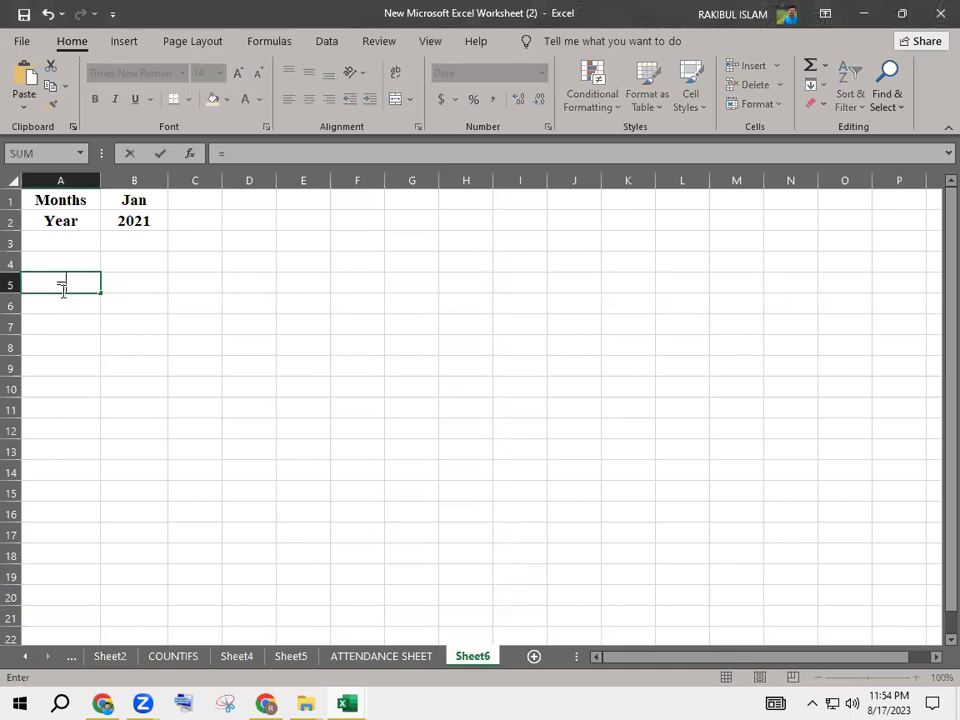
text(date)
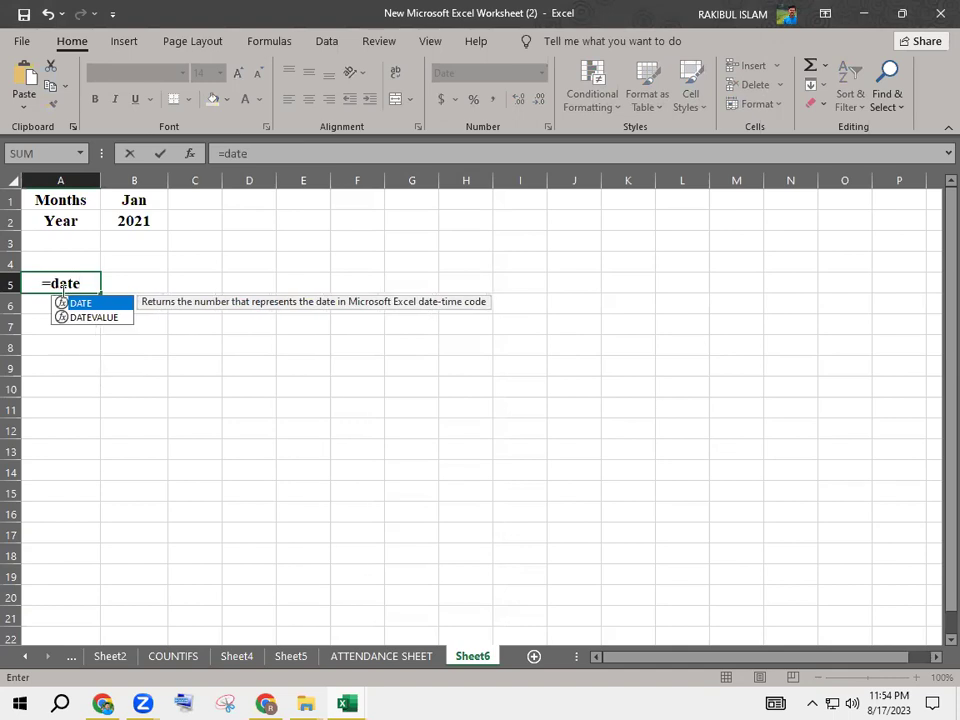
double_click(89, 318)
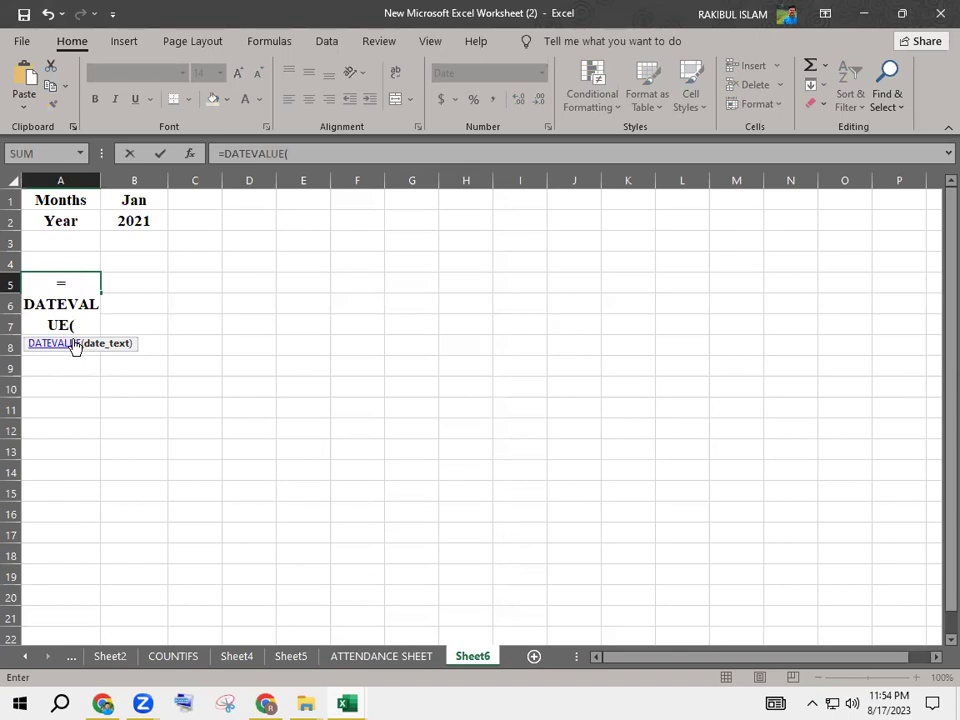
text("1")
text(&)
click(137, 207)
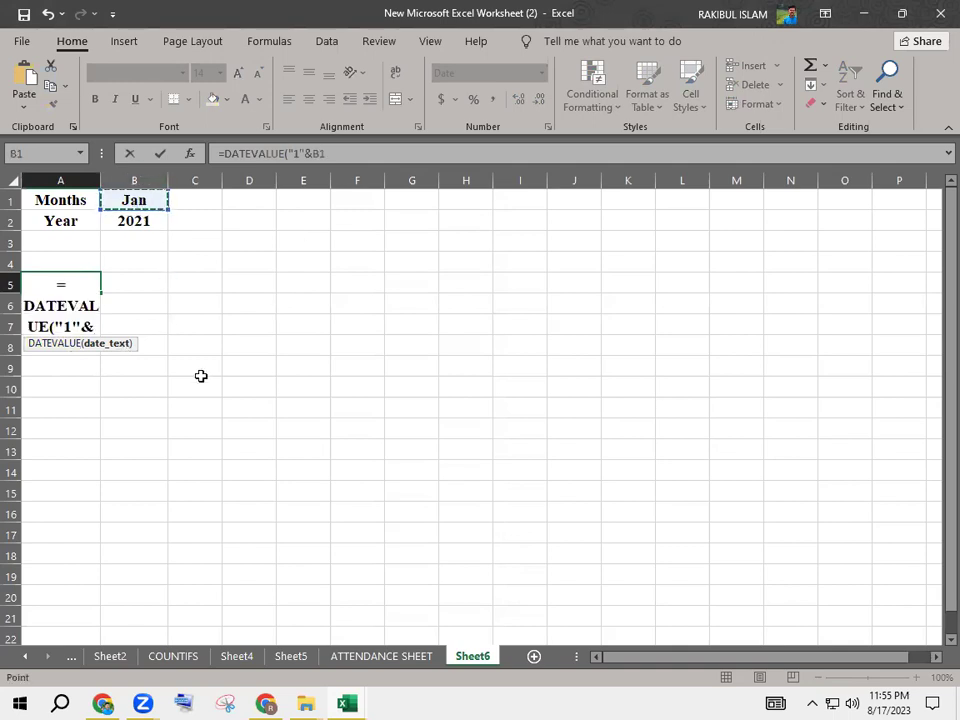
text(&)
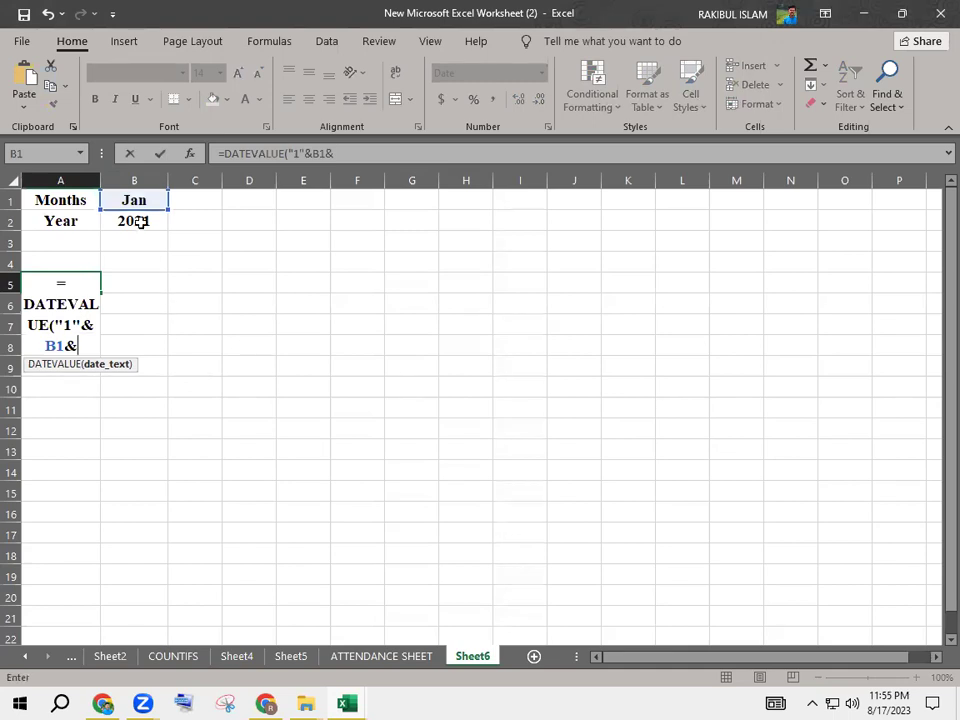
click(138, 220)
key(Return)
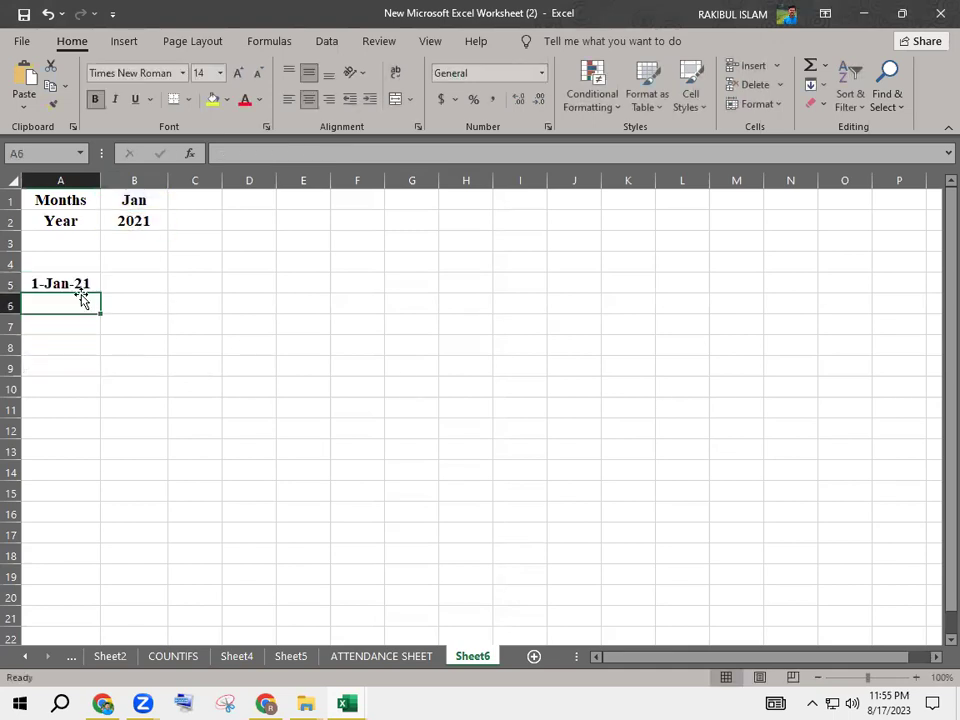
click(76, 284)
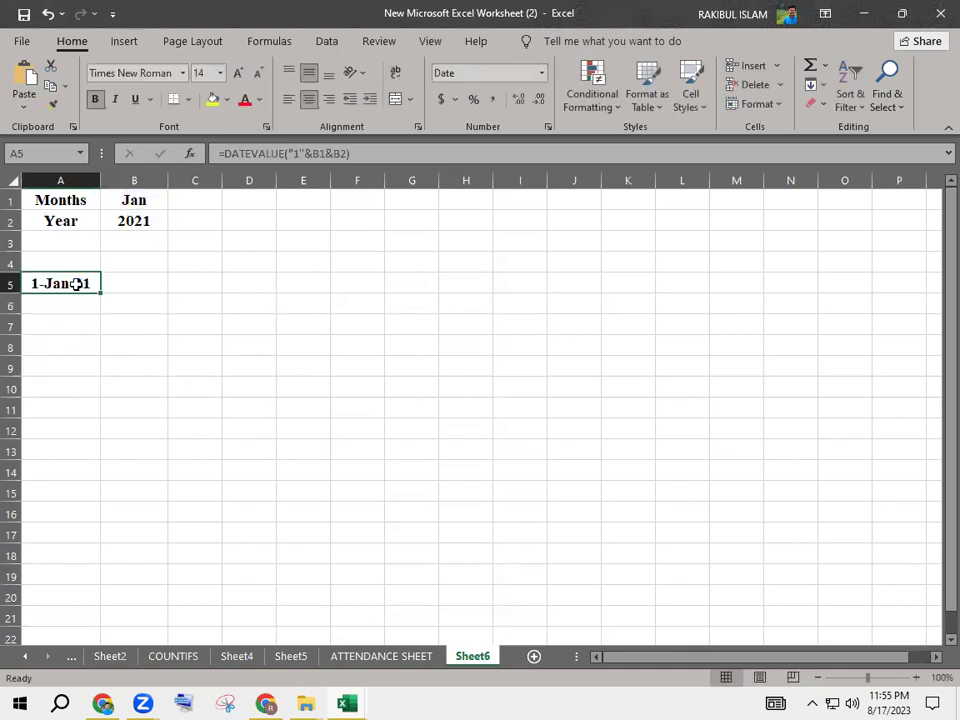
- Enter =EOMONTH(A5,"0") in B5, which returns the month-end serial number 44227
click(139, 281)
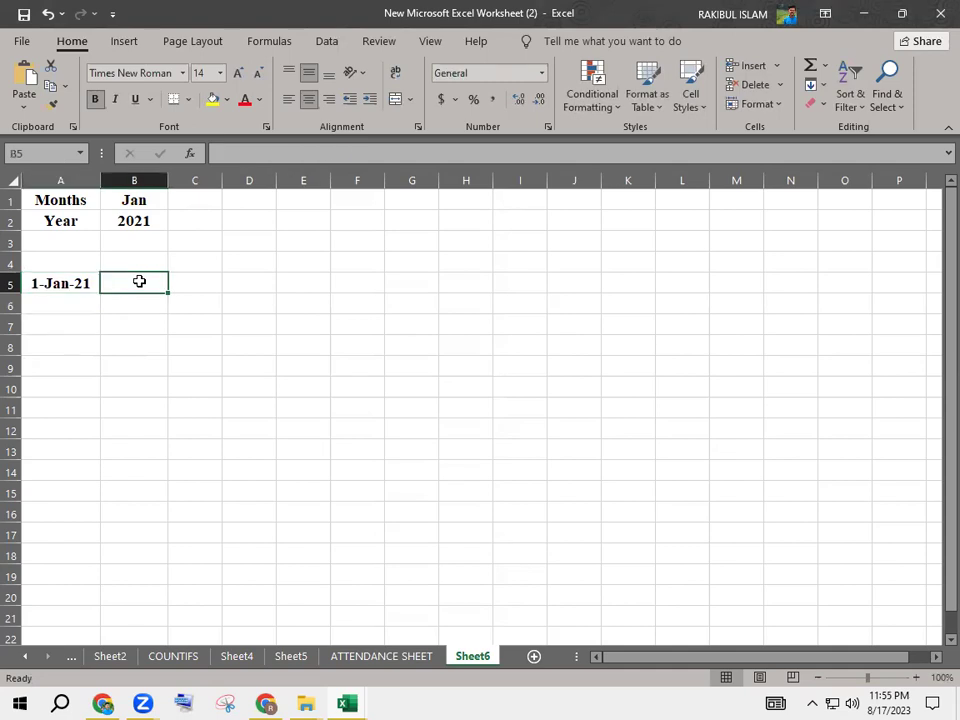
text(=)
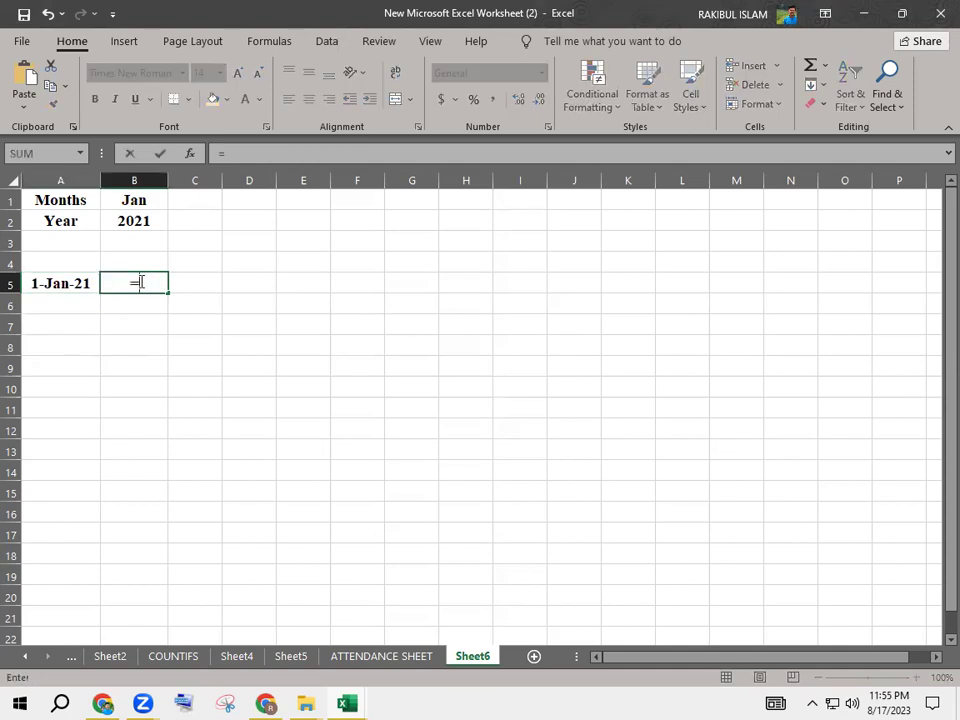
text(eo)
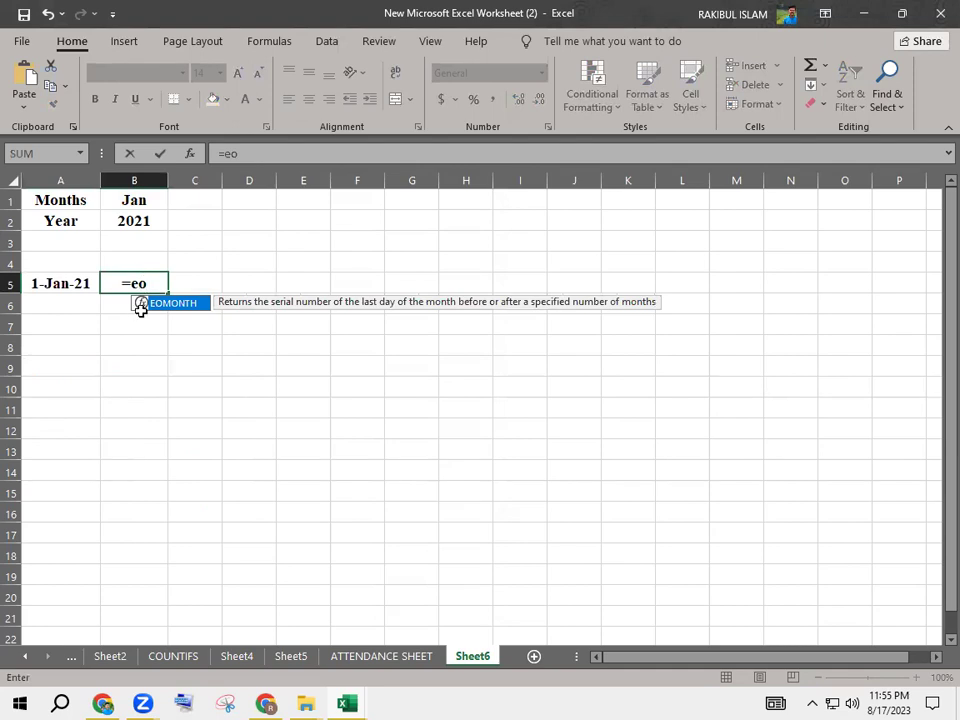
double_click(171, 303)
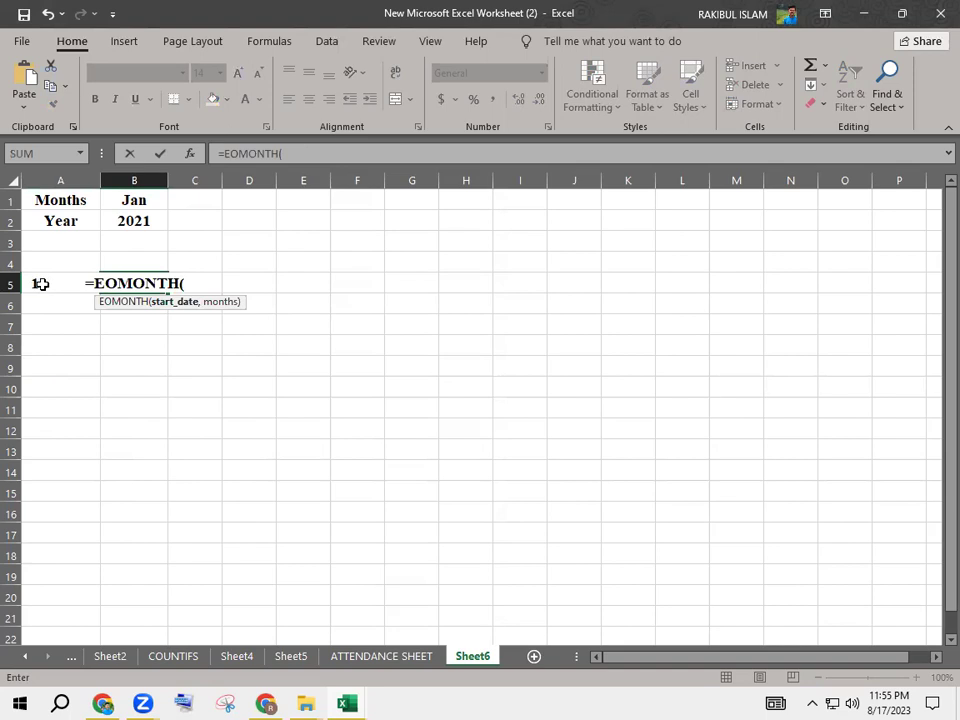
click(41, 284)
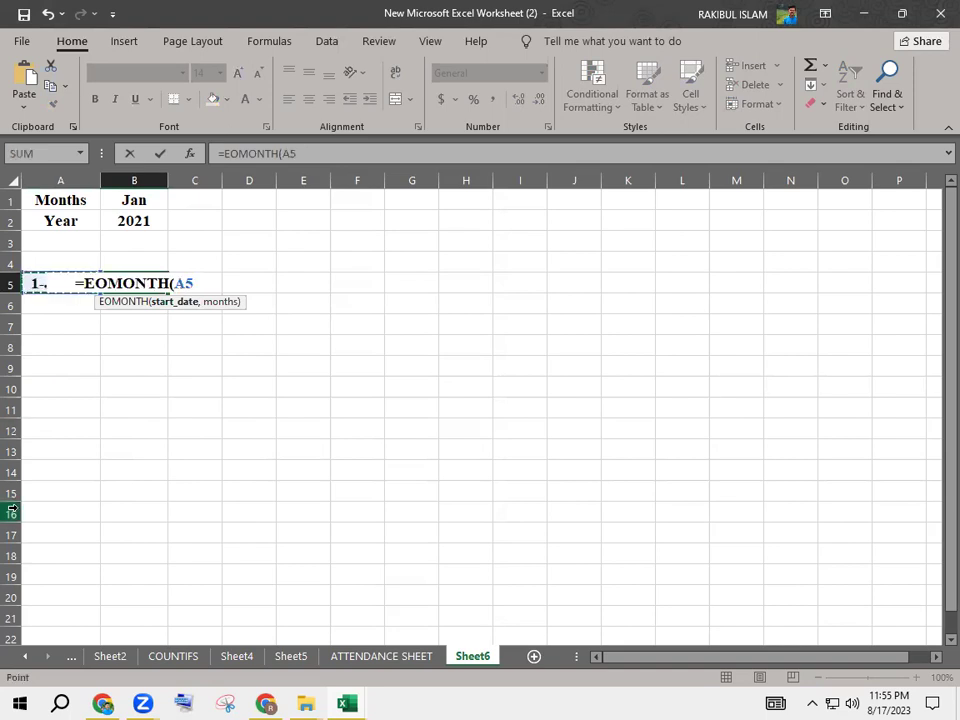
text(,)
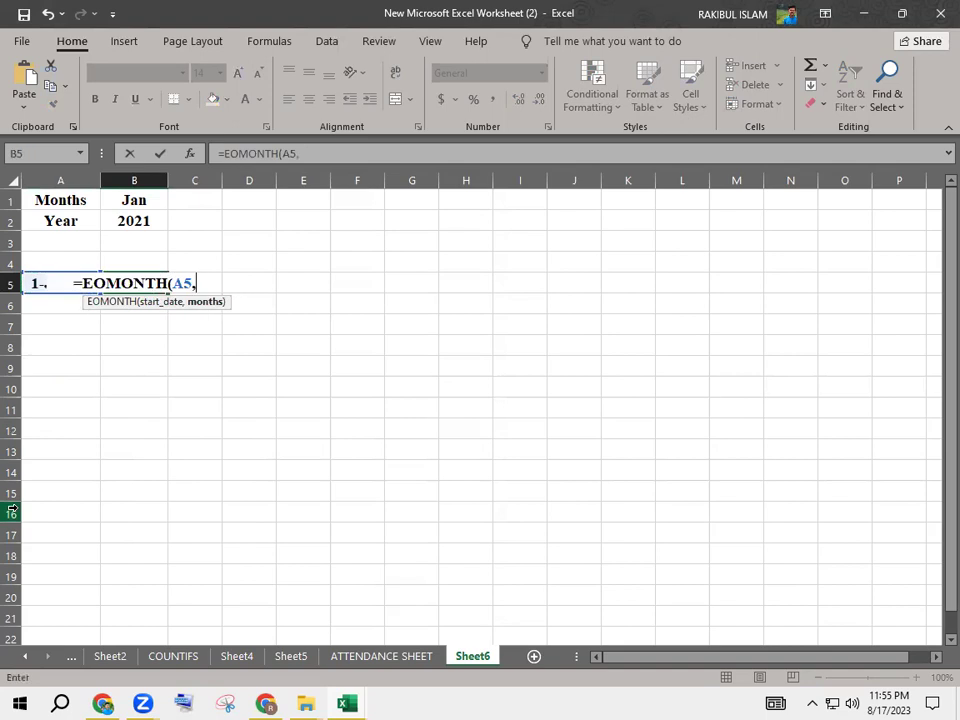
text("0")
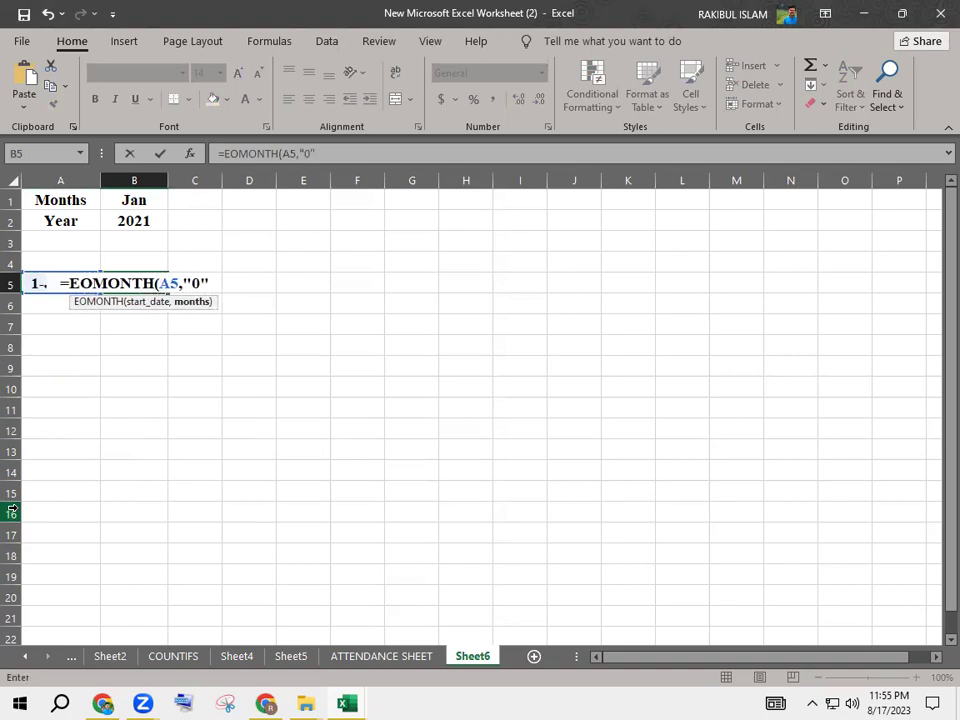
key(Return)
key(Up)
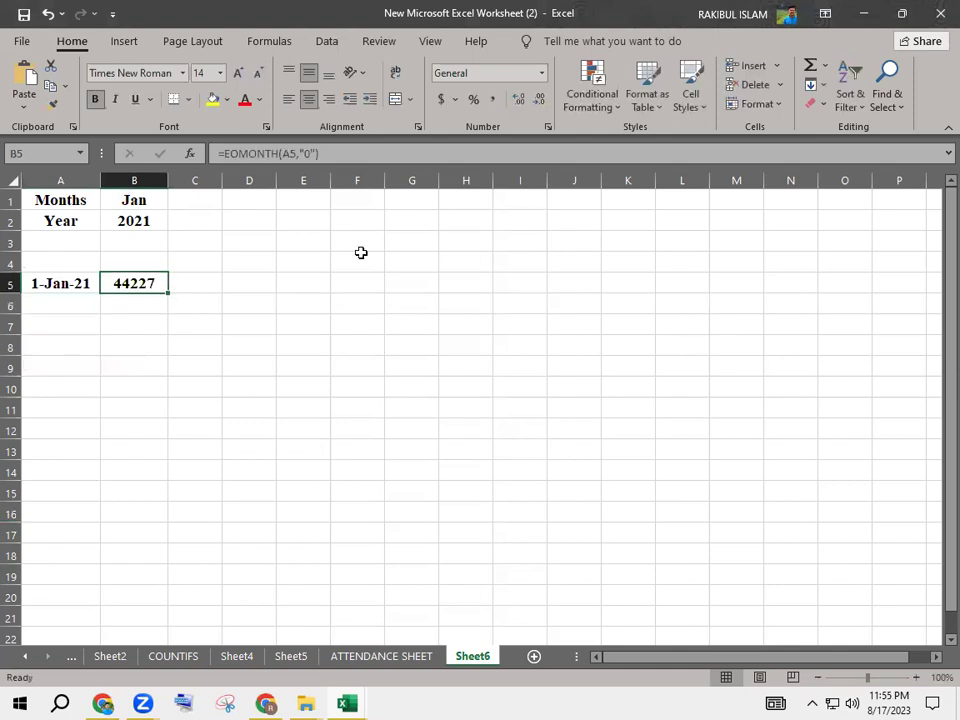
- Format B5 with the 14-Mar-12 date style and widen column B to fit it
click(541, 80)
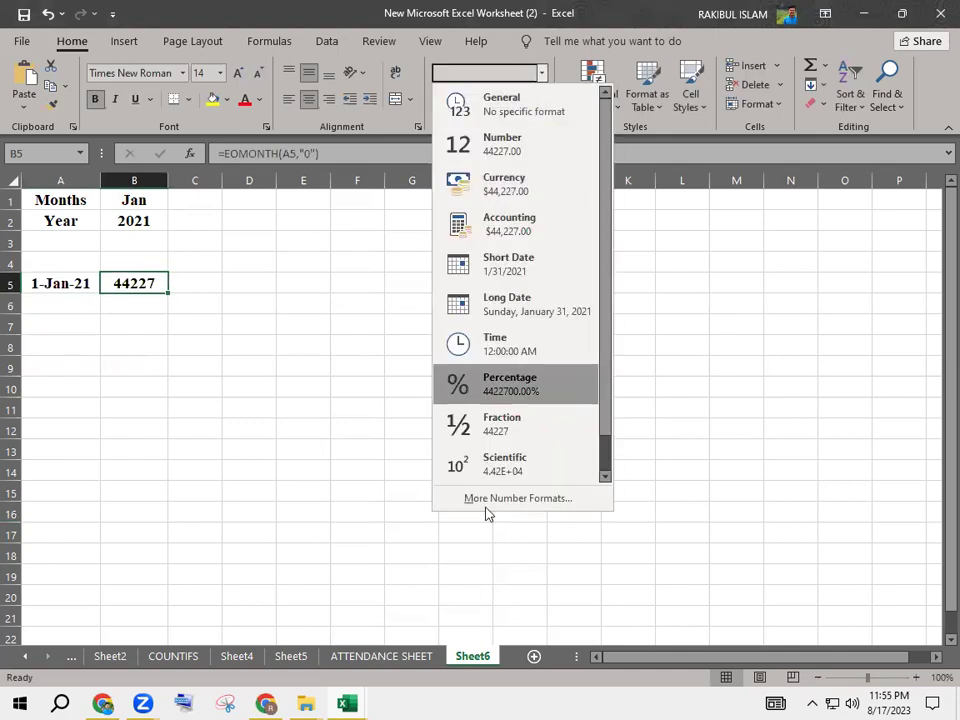
click(484, 502)
click(362, 255)
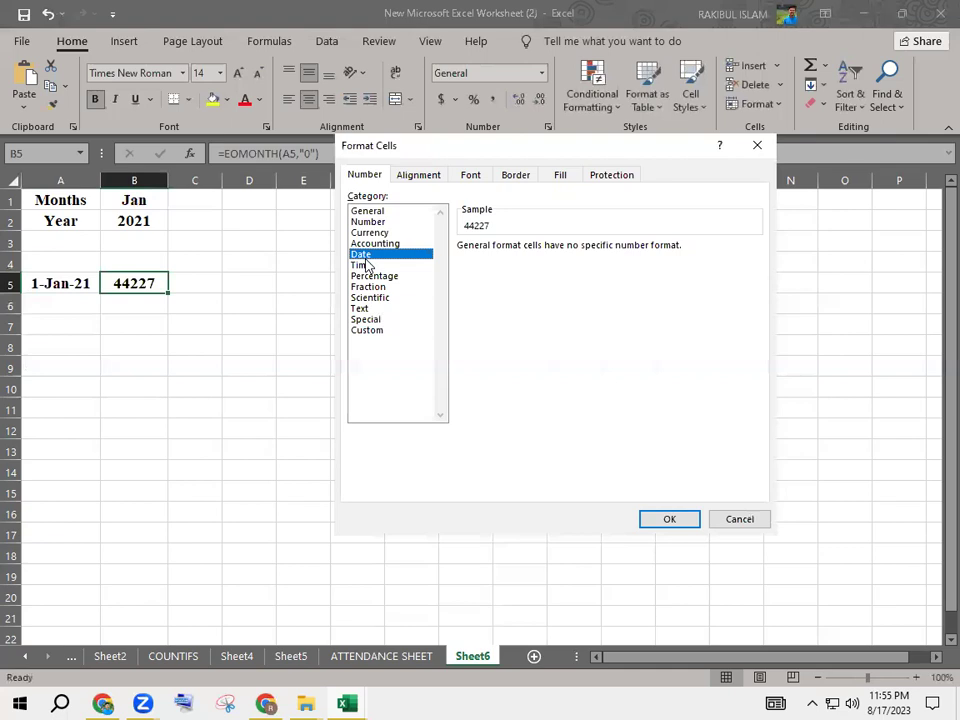
click(755, 323)
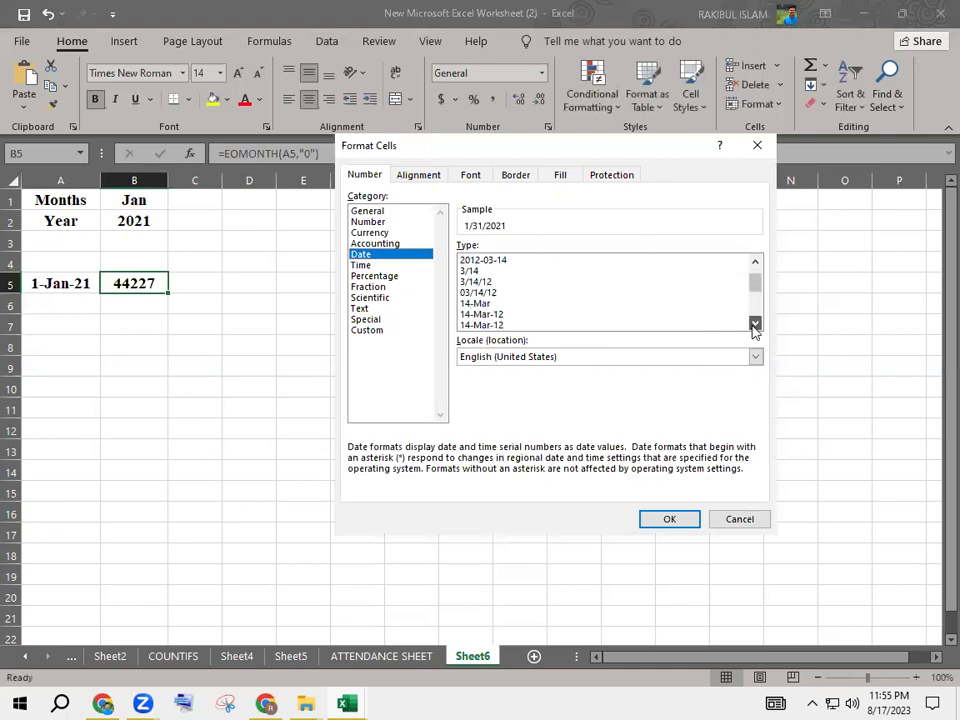
click(495, 314)
click(670, 519)
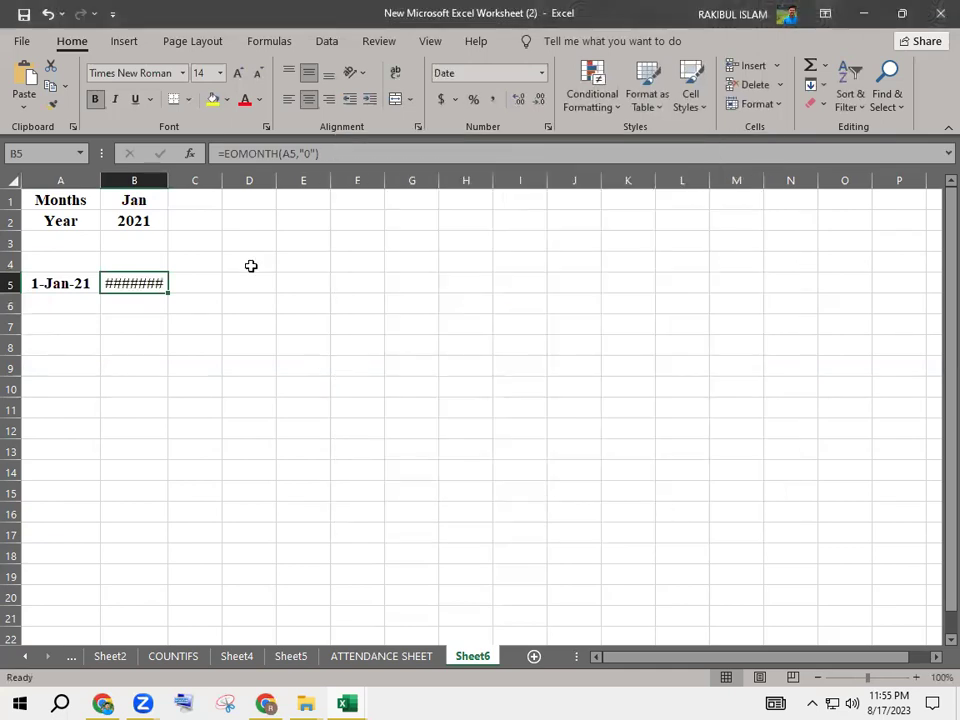
drag(168, 180, 184, 182)
click(200, 340)
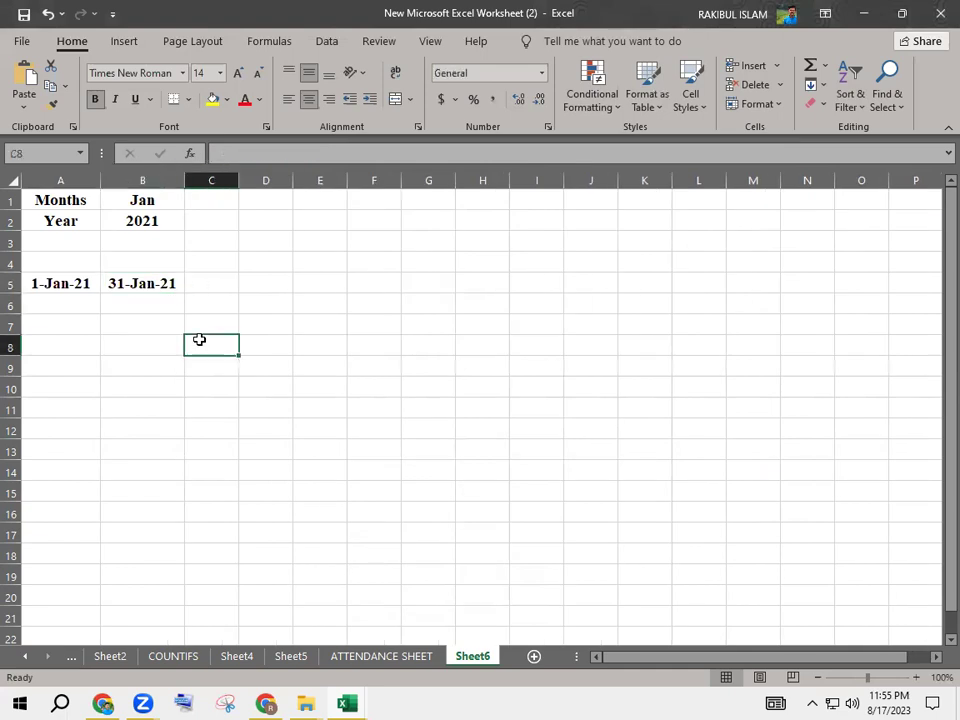
- Choose March in B1's dropdown and widen columns A and B further
click(142, 205)
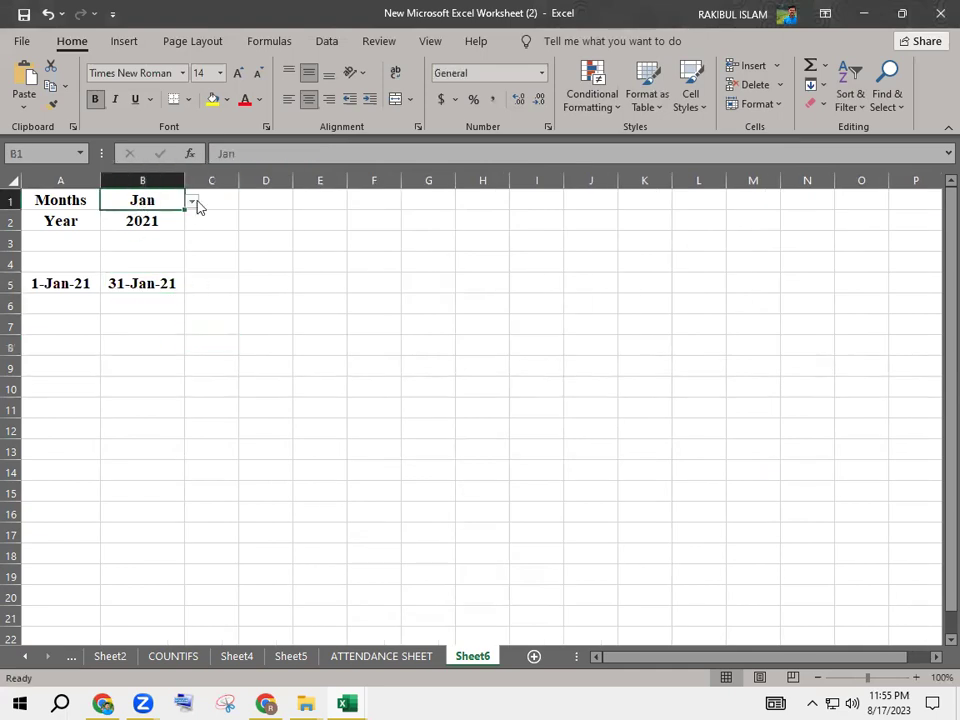
click(193, 200)
click(150, 234)
click(211, 386)
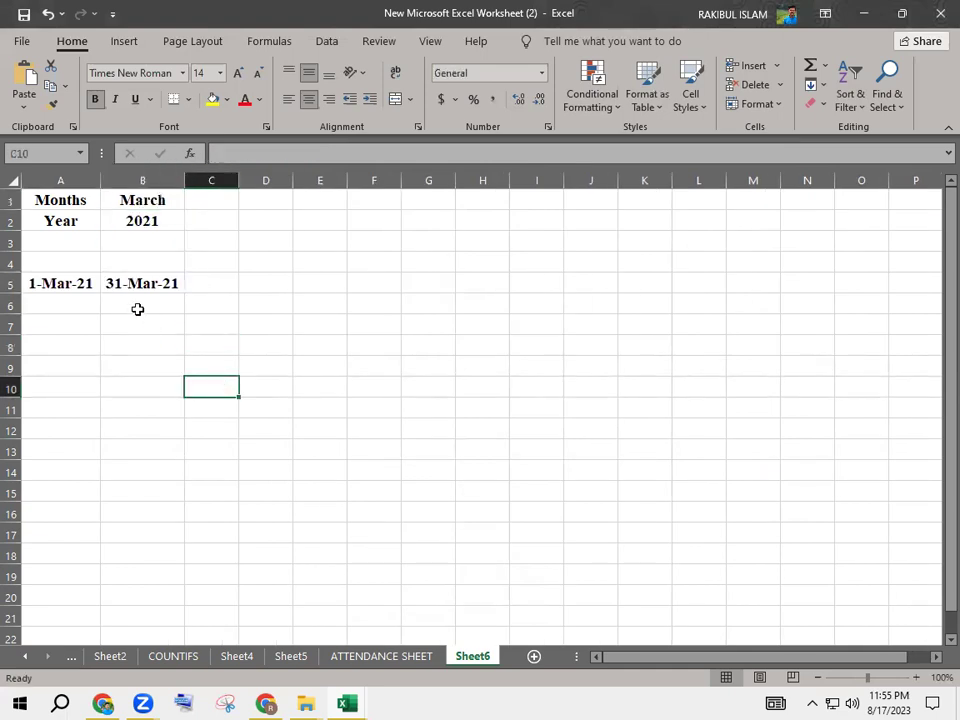
drag(184, 180, 204, 182)
drag(100, 182, 118, 185)
click(150, 345)
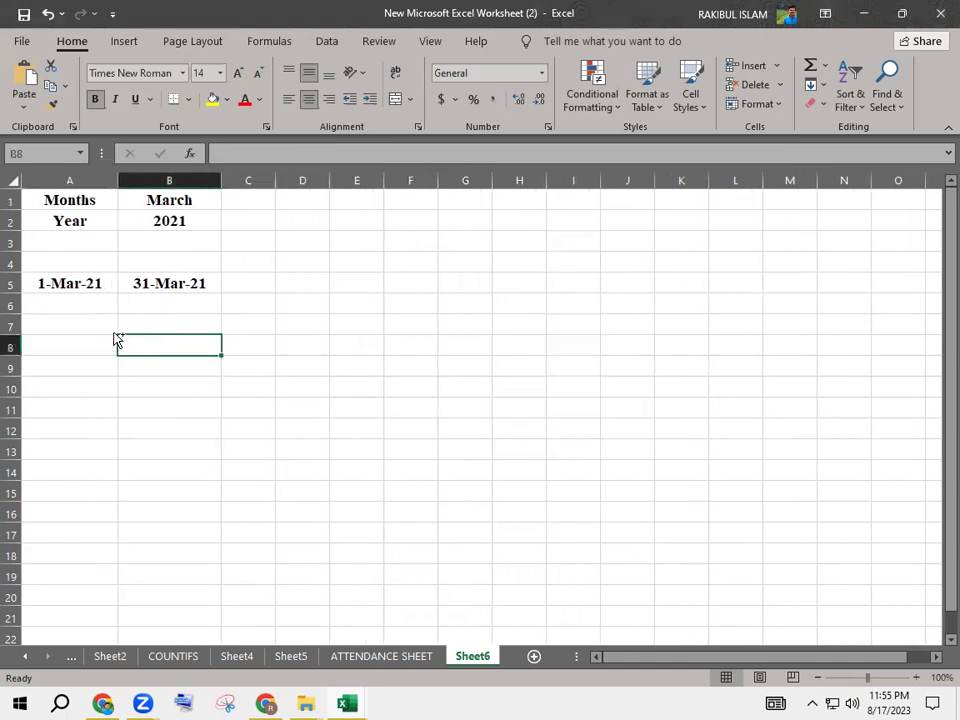
click(63, 284)
click(154, 283)
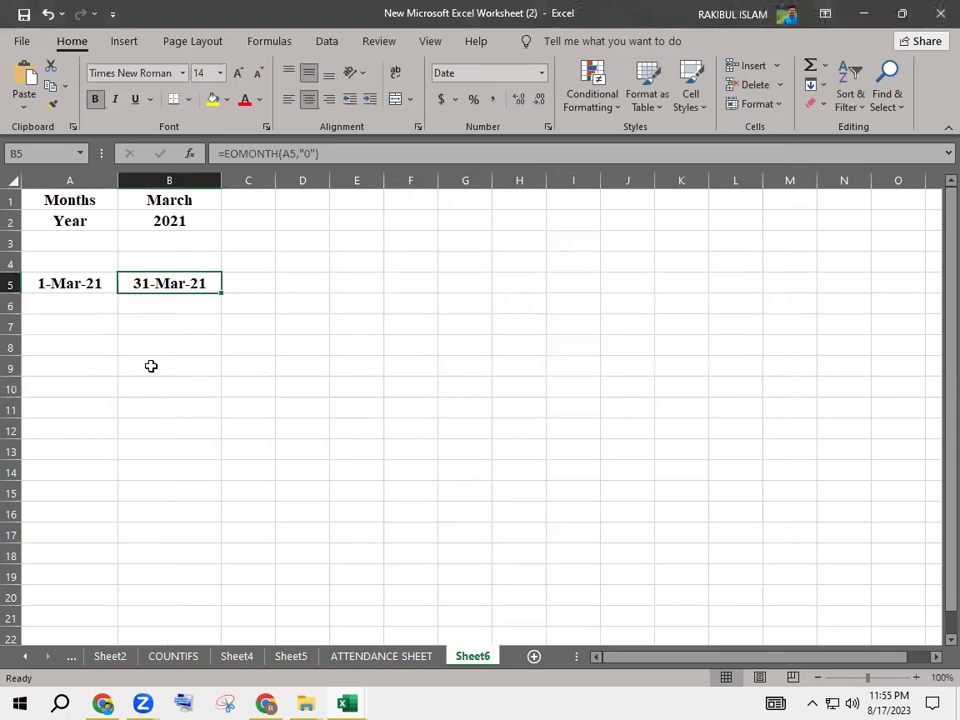
click(131, 178)
click(745, 65)
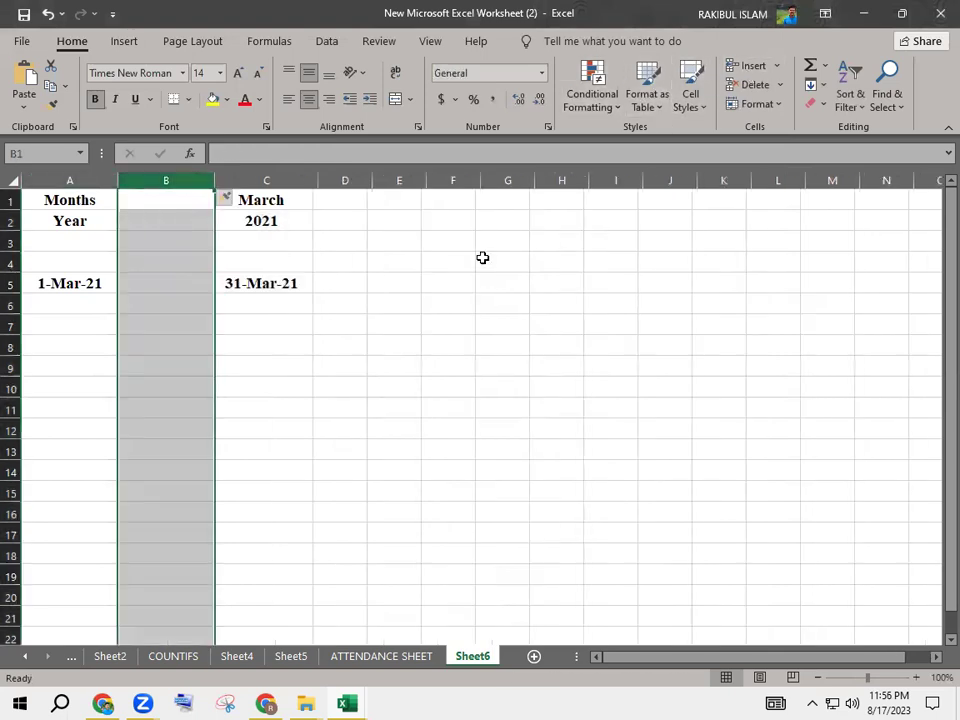
click(482, 258)
drag(214, 181, 148, 181)
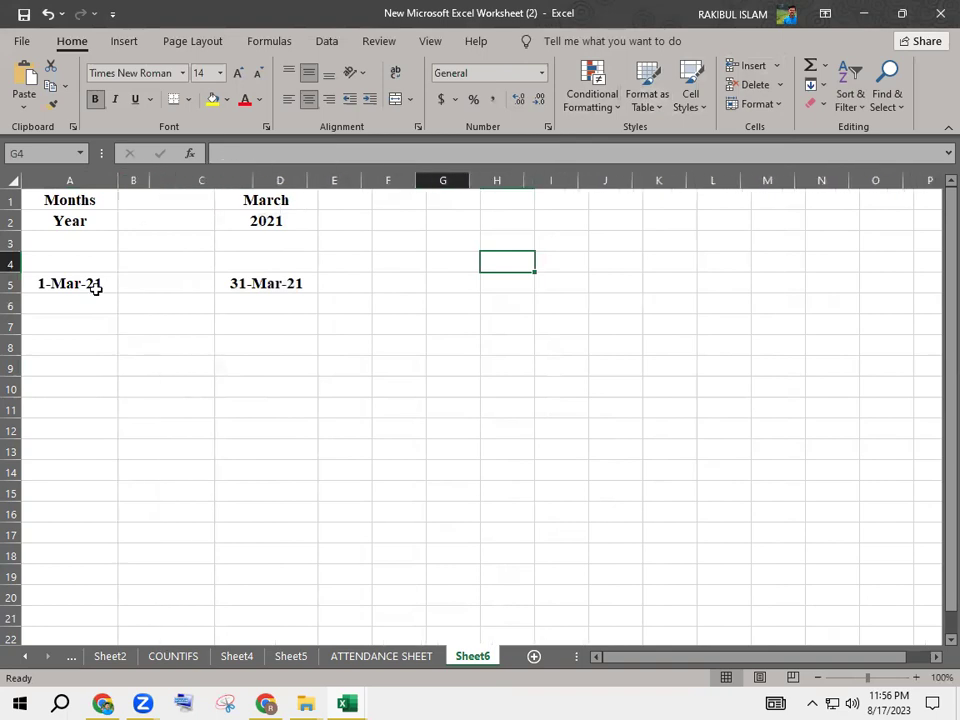
click(141, 281)
text(TO)
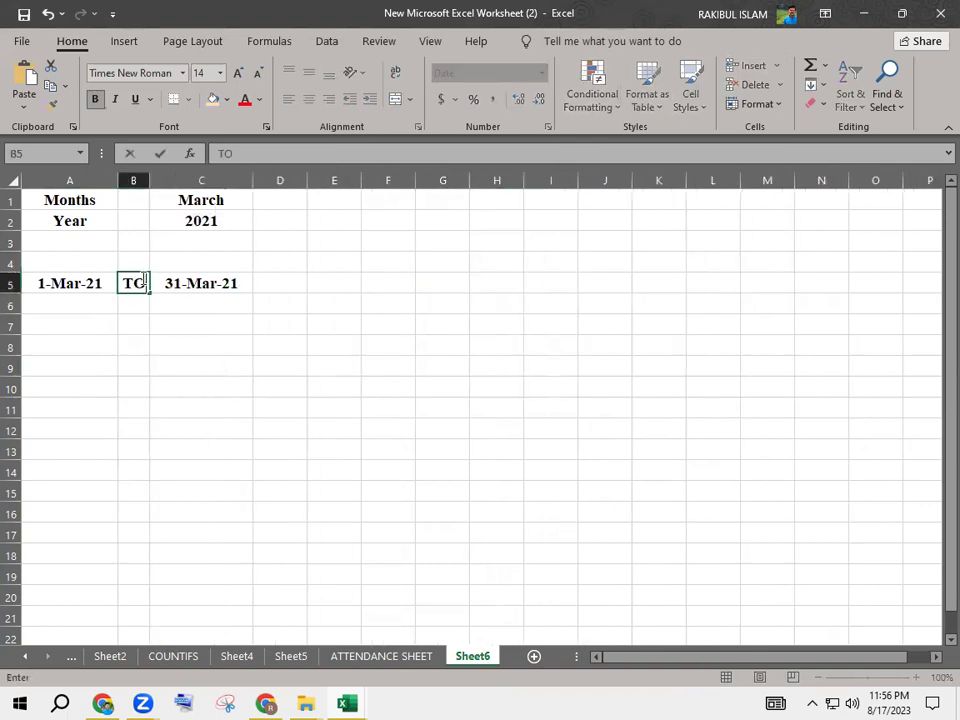
key(Return)
click(137, 283)
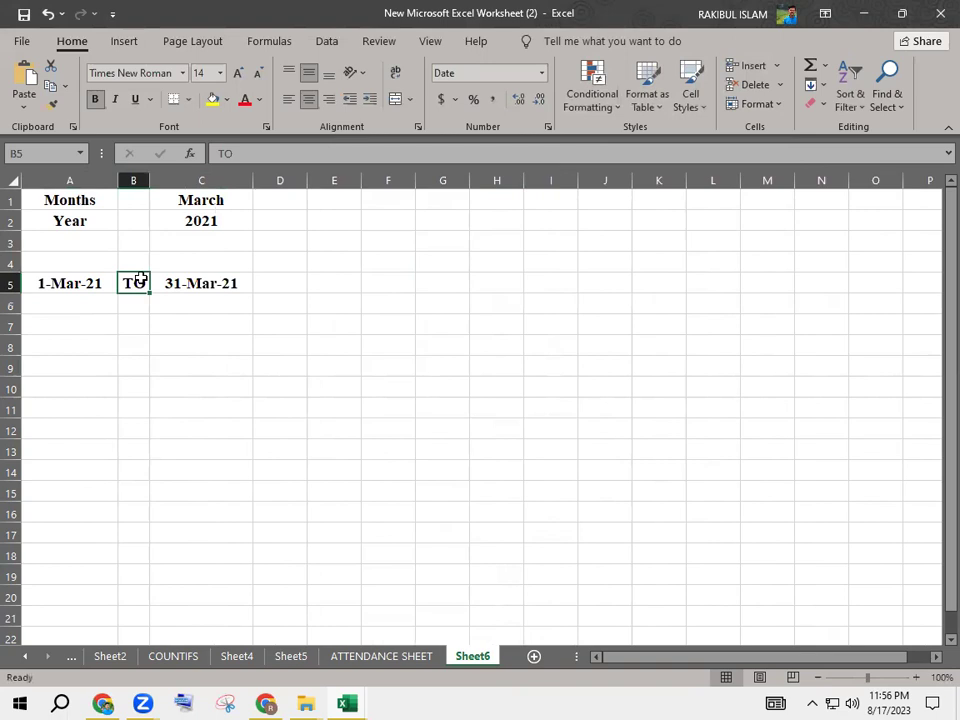
click(131, 181)
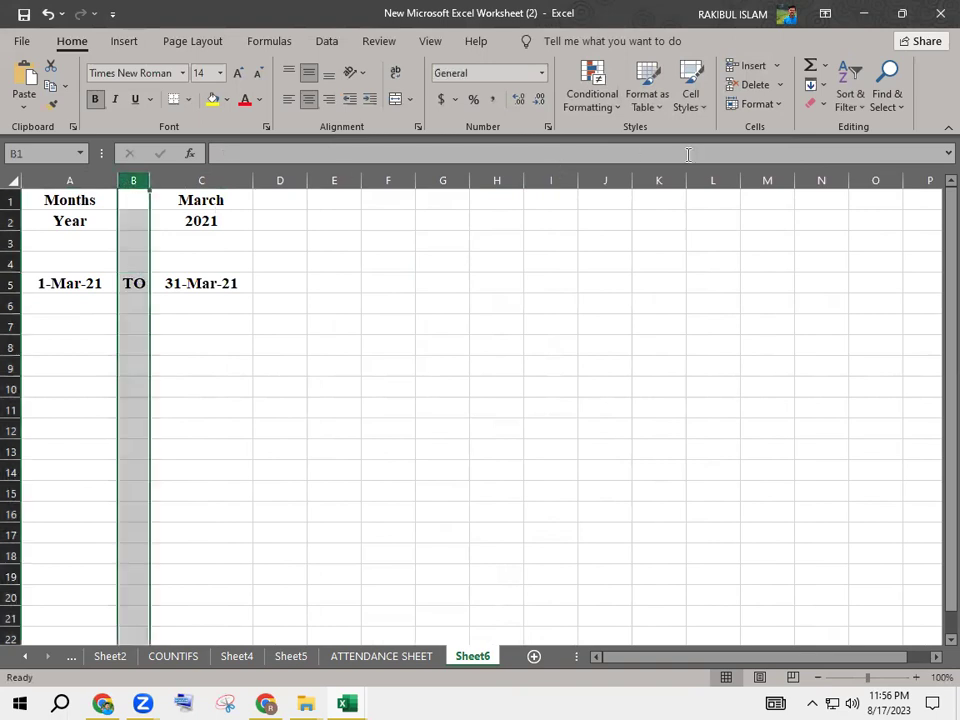
click(750, 85)
click(248, 324)
click(139, 283)
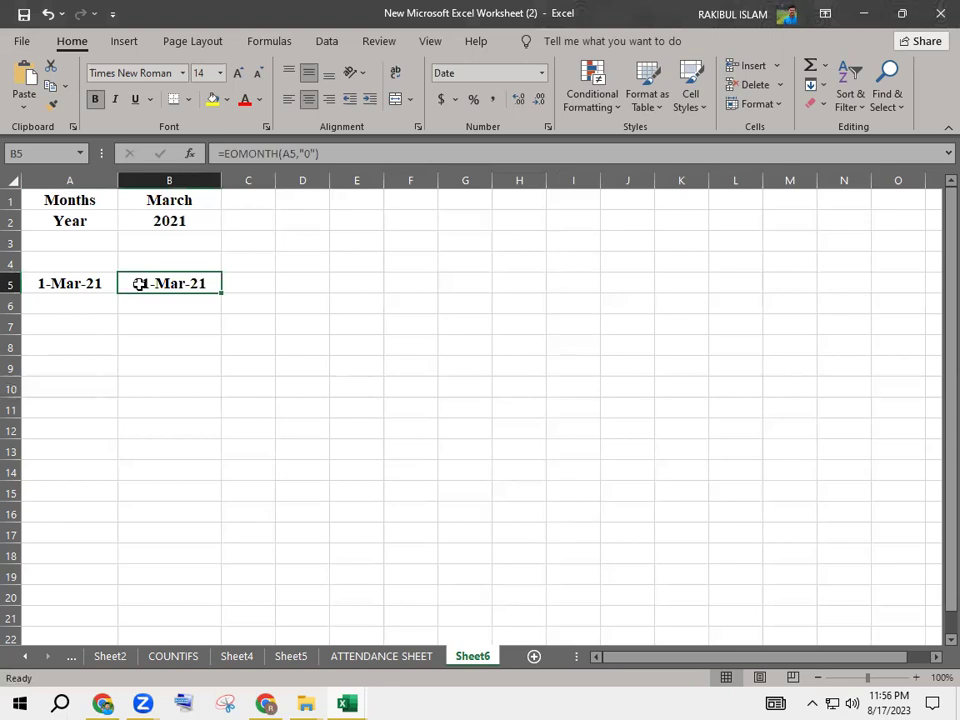
- Give B5 a custom date format prefixed with 'To' so it shows 'To 31-Mar-21', and widen column B
key(ctrl+1)
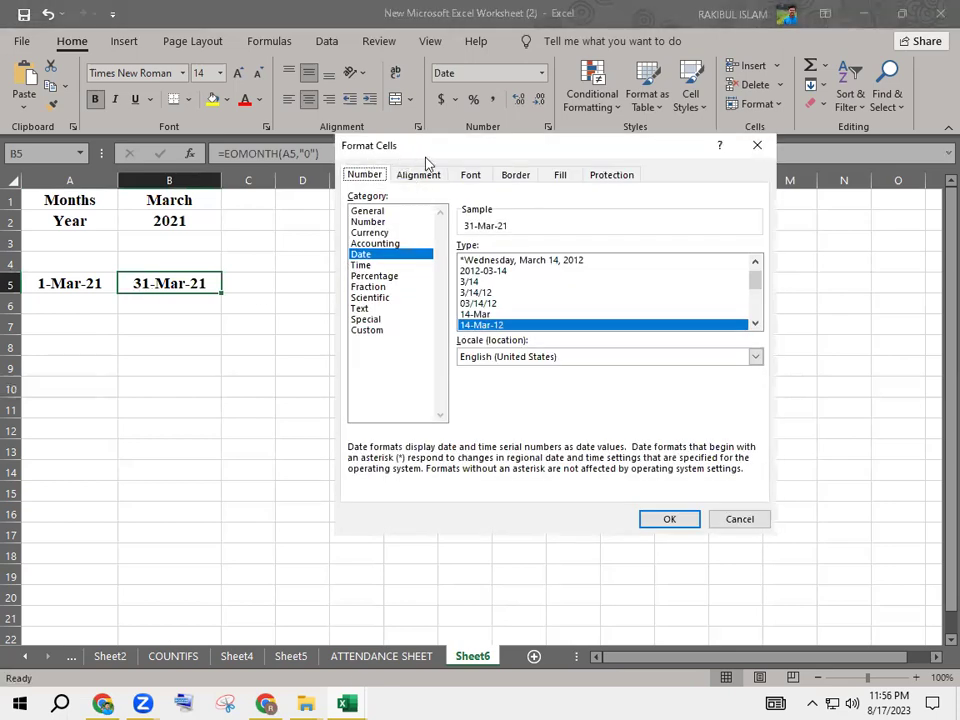
drag(425, 158, 470, 180)
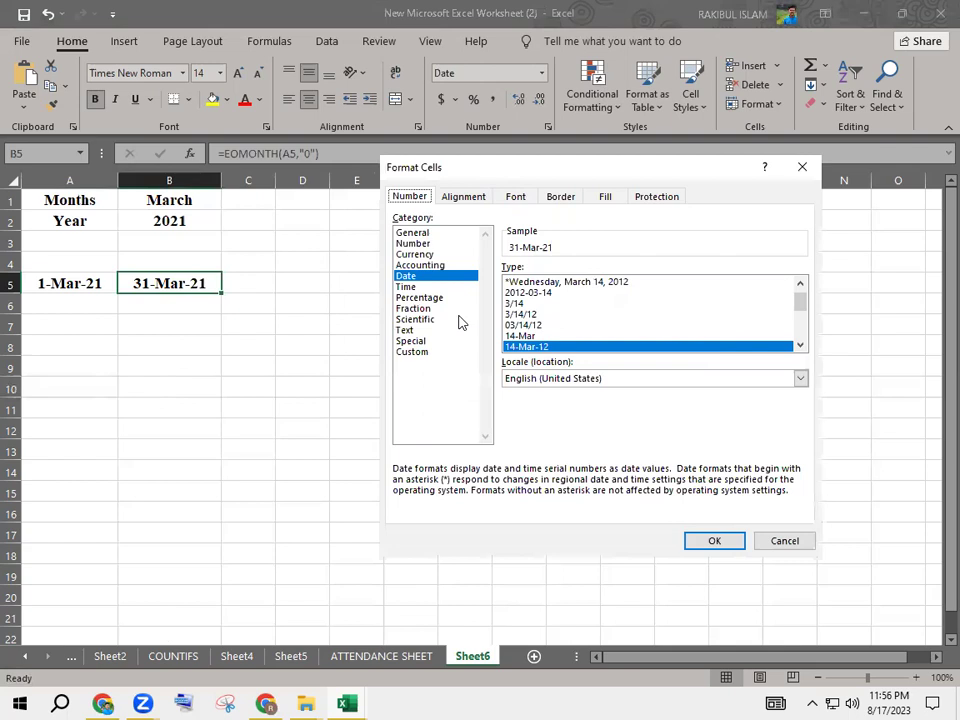
click(410, 354)
drag(620, 286, 381, 283)
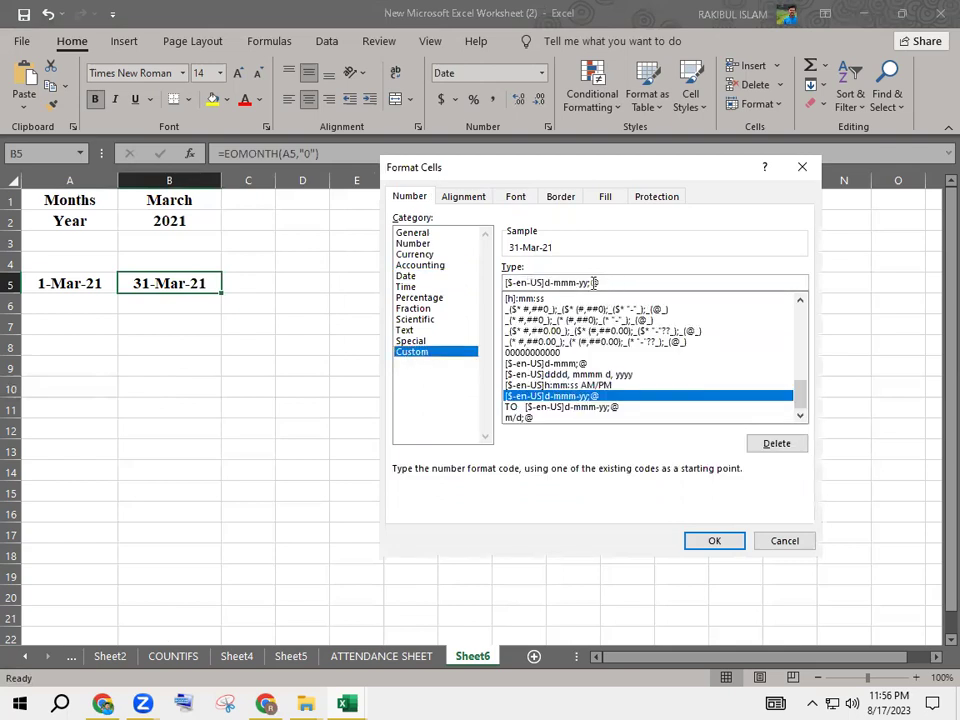
key(Left)
text(To)
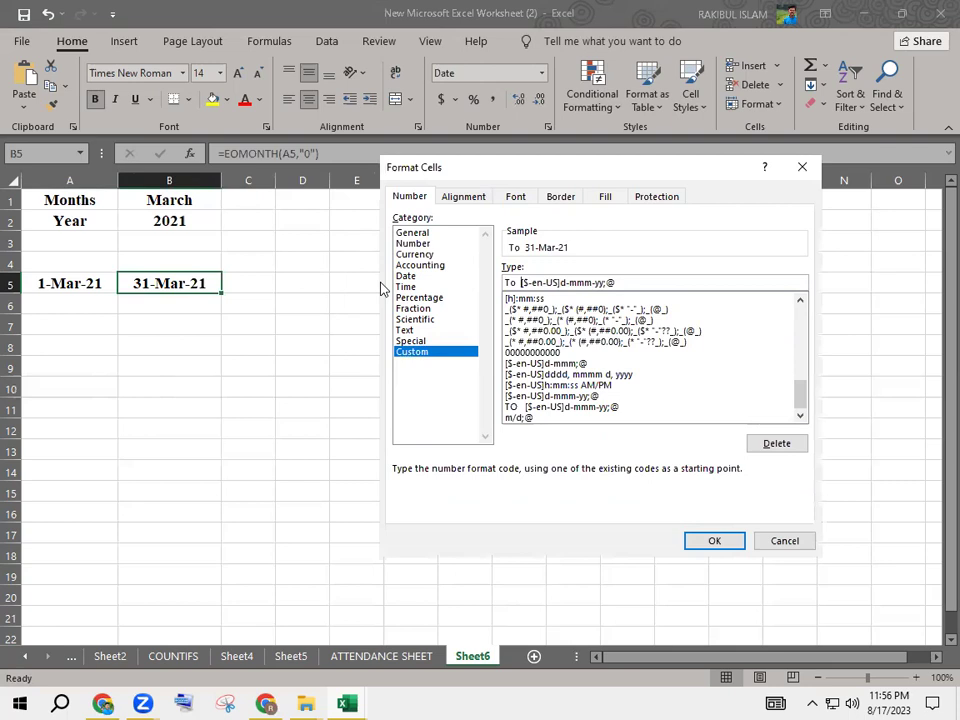
key(Return)
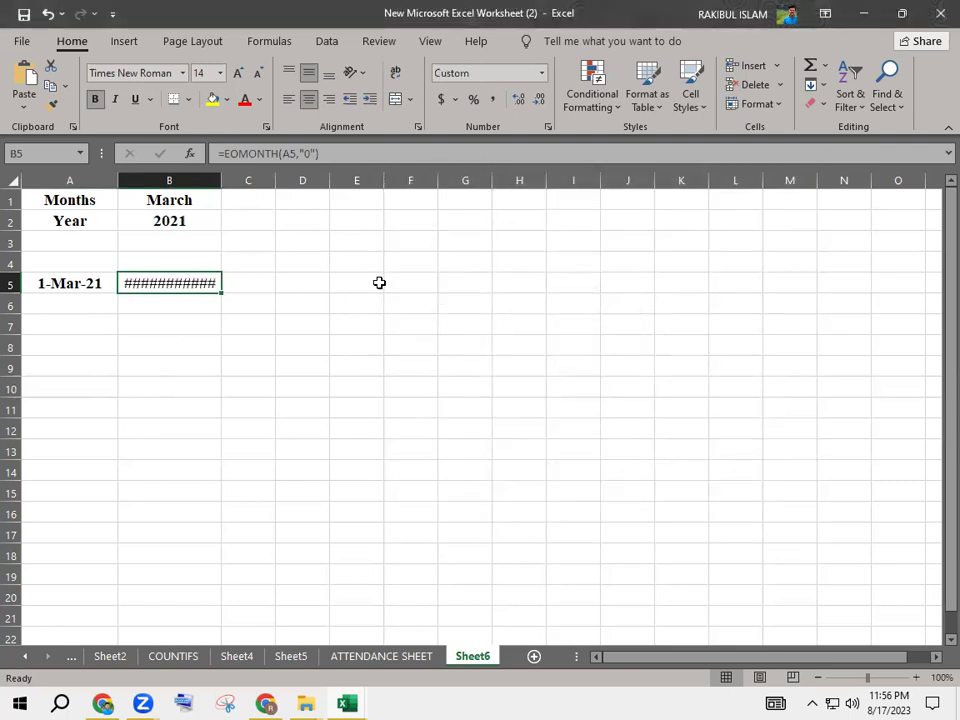
drag(221, 180, 233, 180)
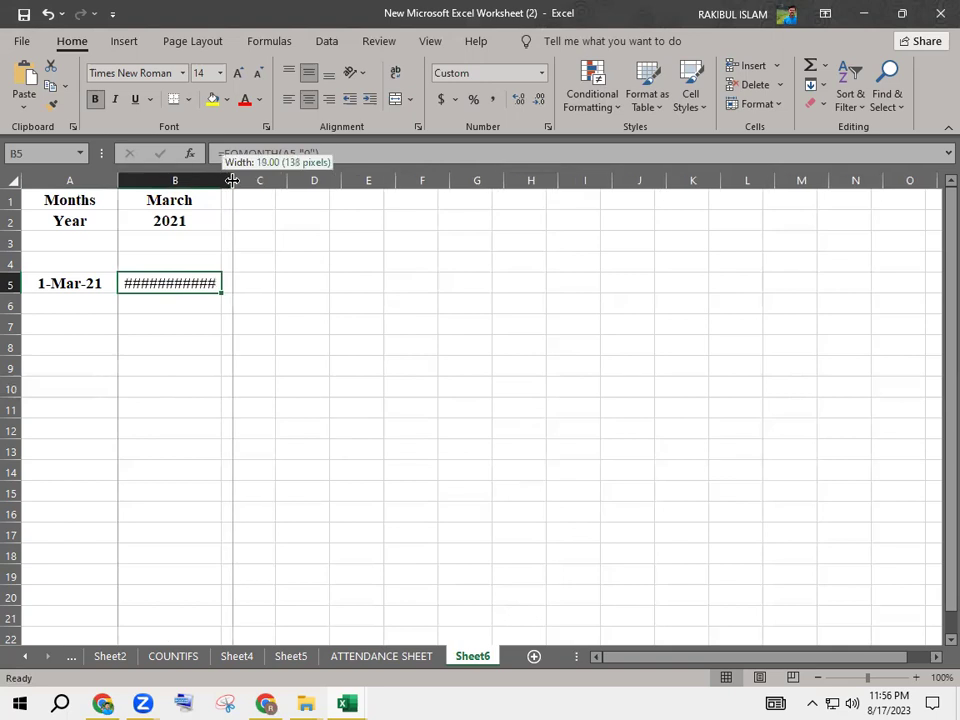
- Choose April in B1 and 2023 in B2, so row 5 reads 1-Apr-23 To 30-Apr-23
click(262, 351)
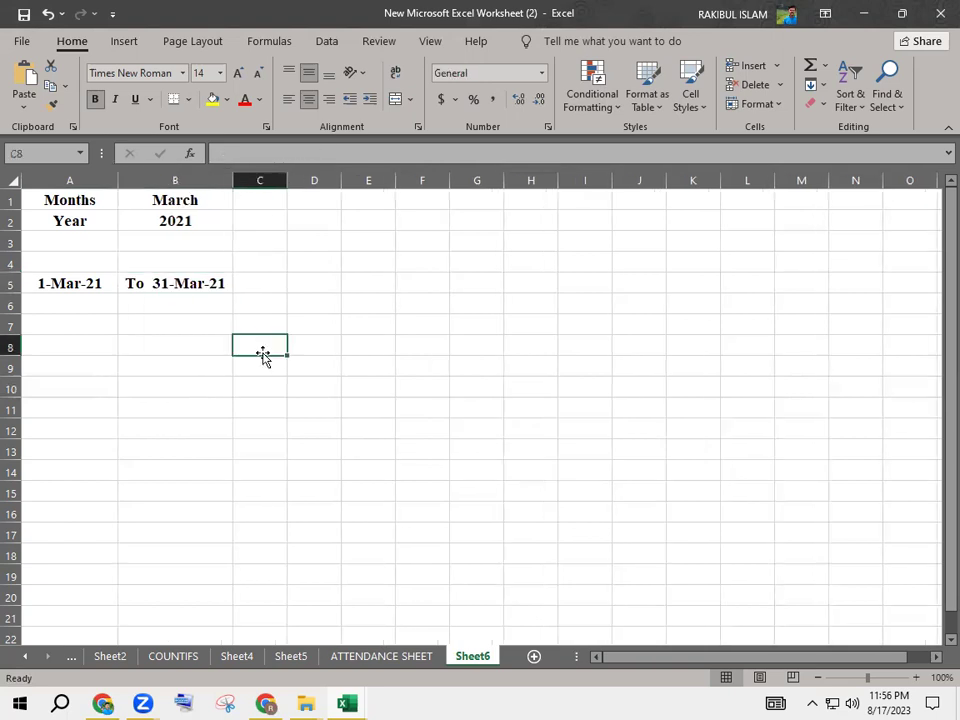
click(221, 201)
click(240, 201)
click(182, 228)
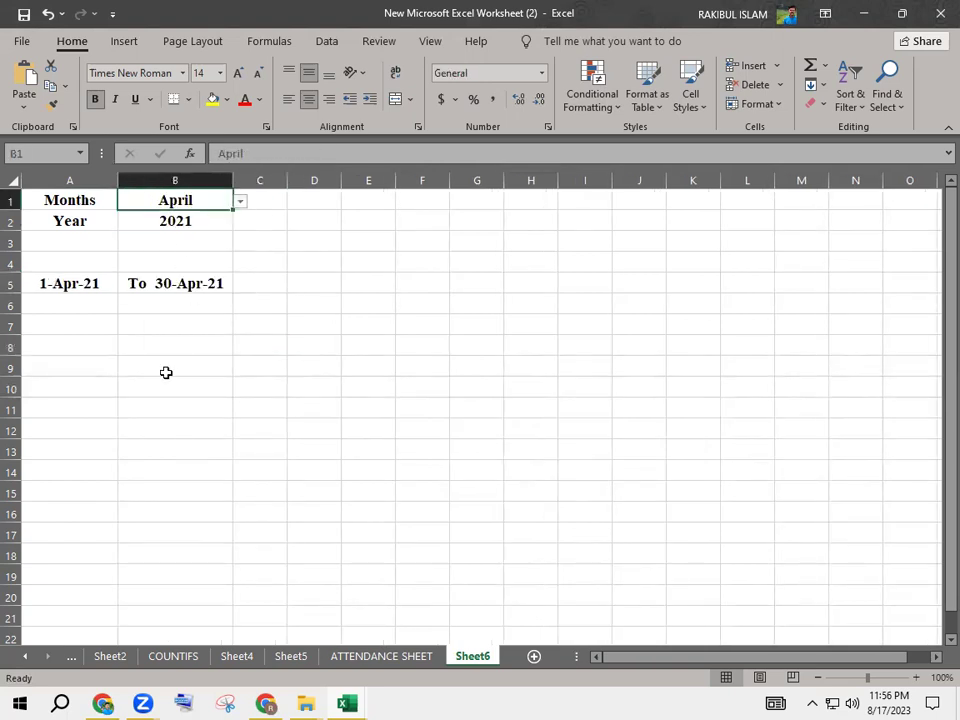
click(165, 370)
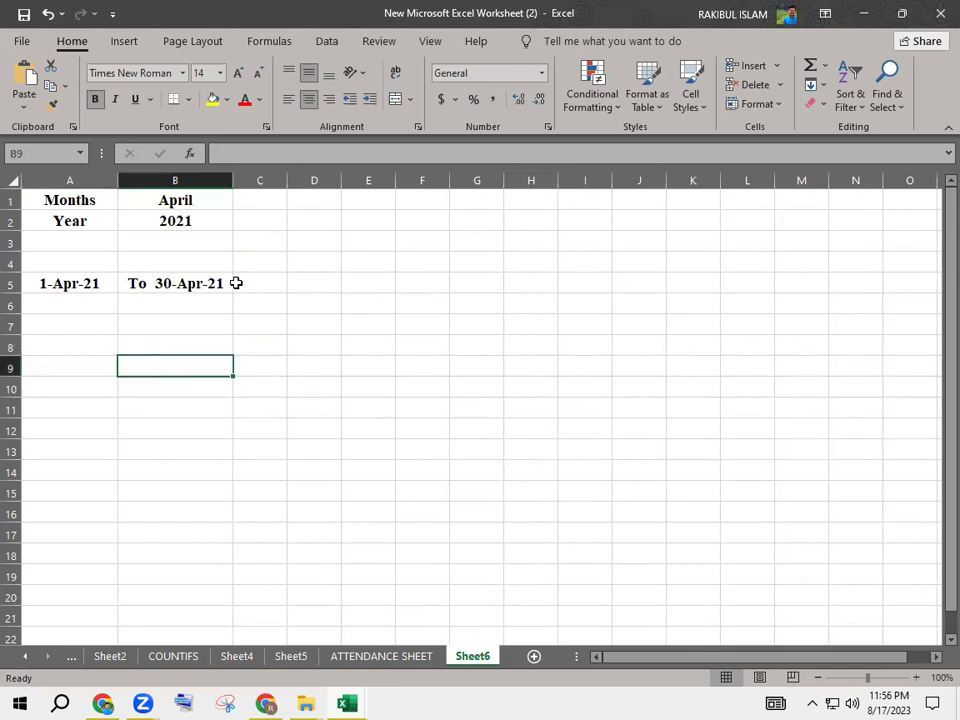
click(210, 221)
click(240, 221)
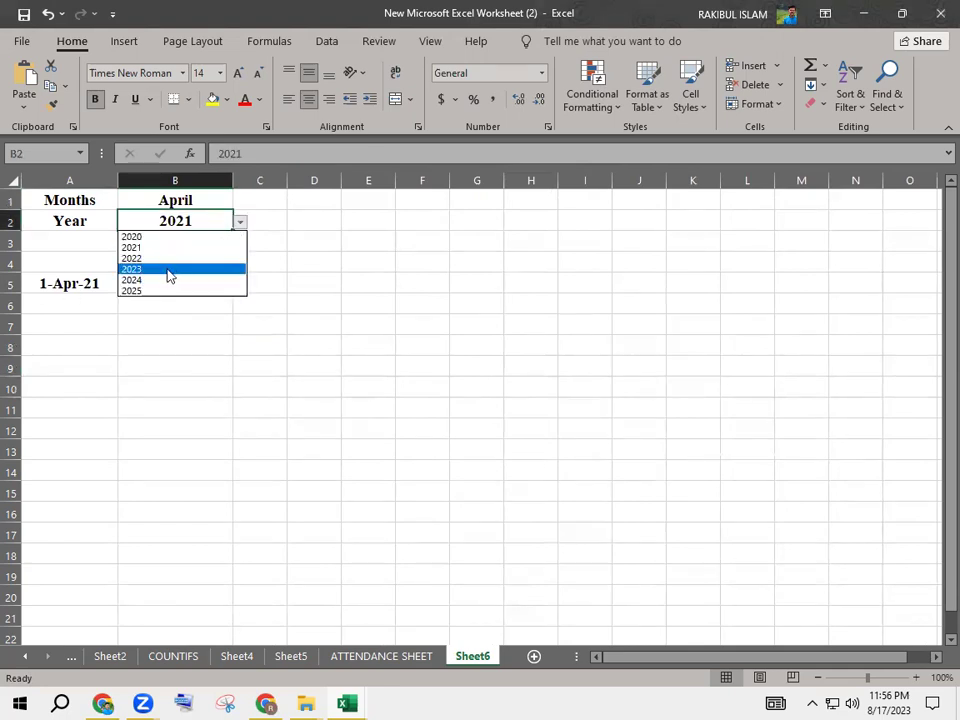
click(168, 270)
click(161, 320)
- Select cells A8:B8, then A8, to begin the table headers
click(199, 366)
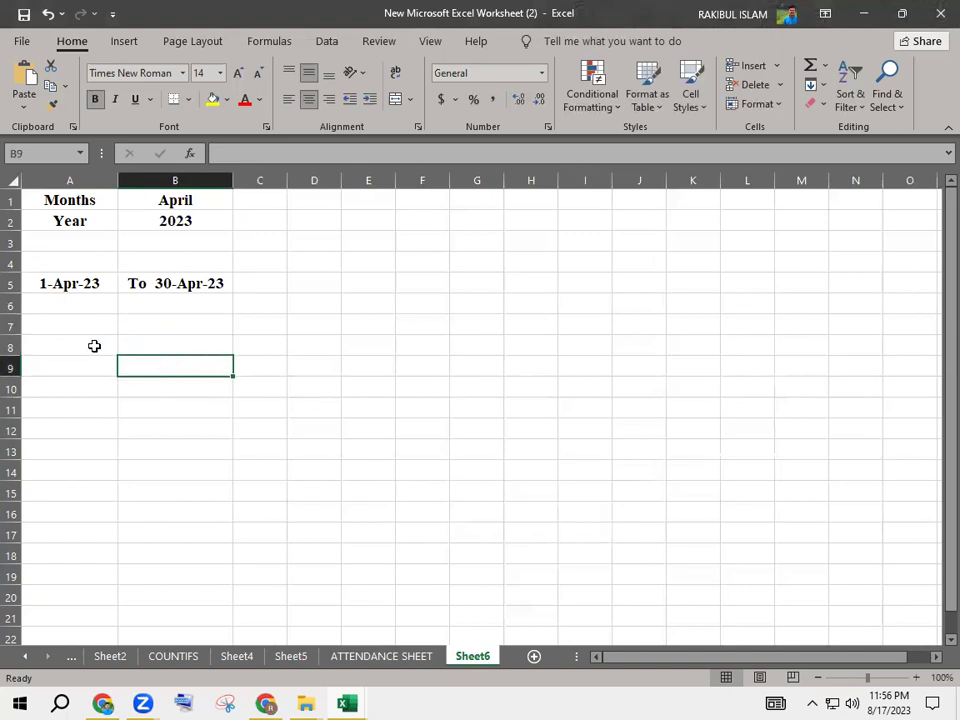
drag(94, 346, 199, 348)
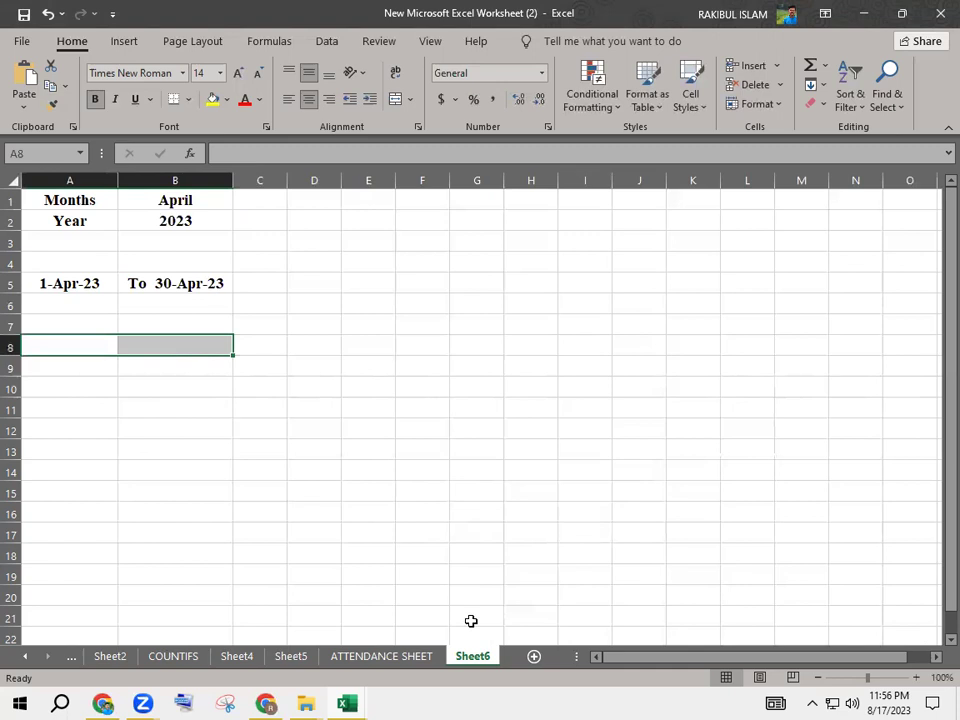
click(197, 437)
click(69, 345)
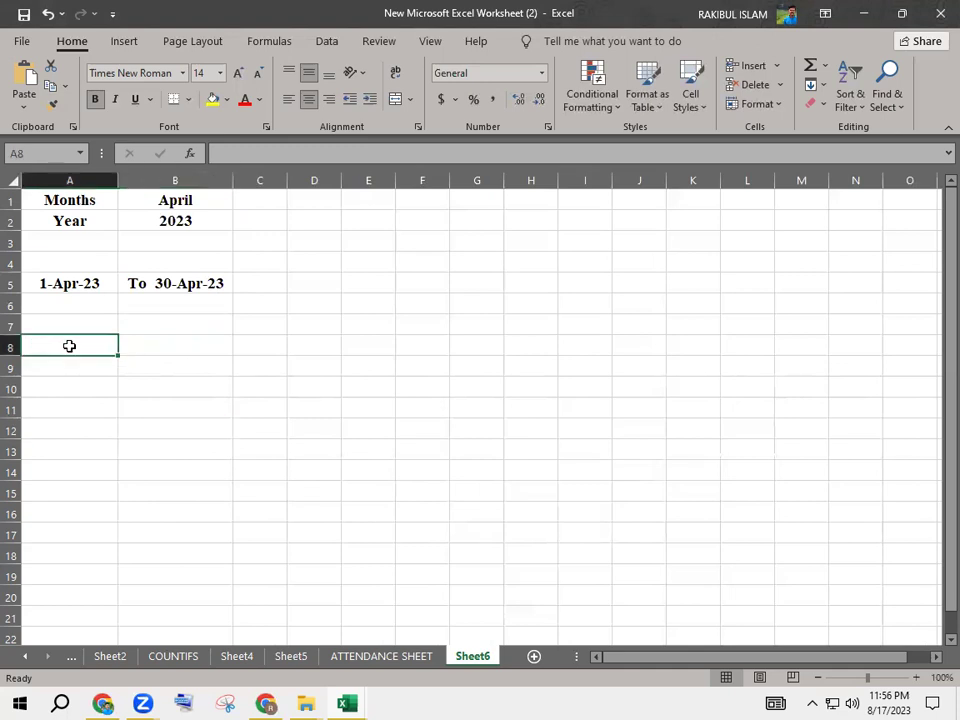
- Type the headers ID, NAME and DESIGNATION into A8, B8 and C8
text(ID)
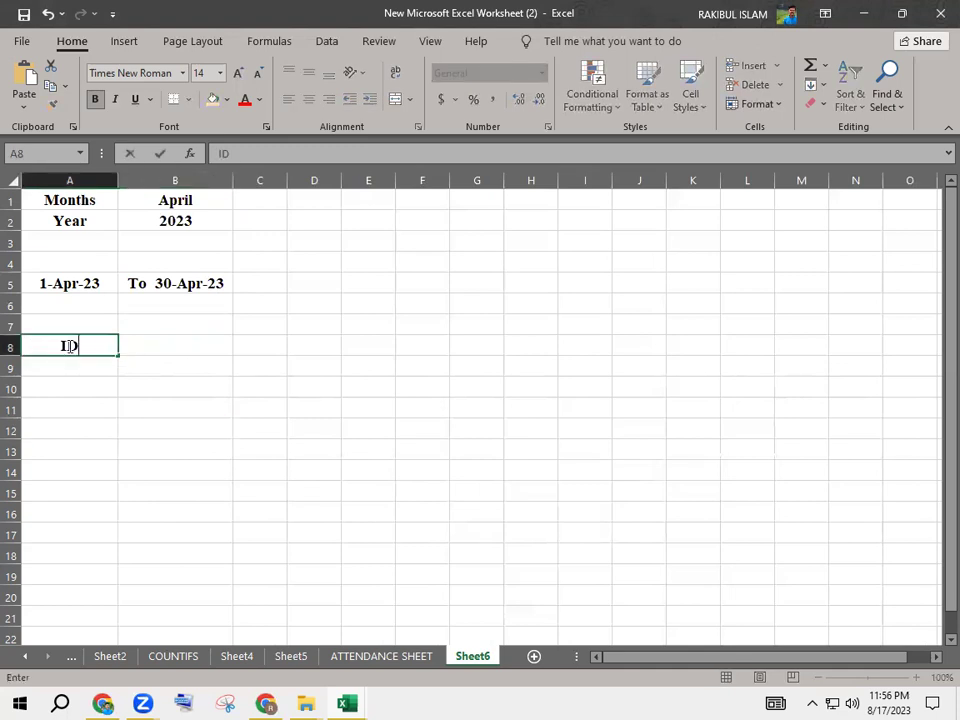
key(Tab)
text(NAME)
key(Tab)
text(DESIGNATION)
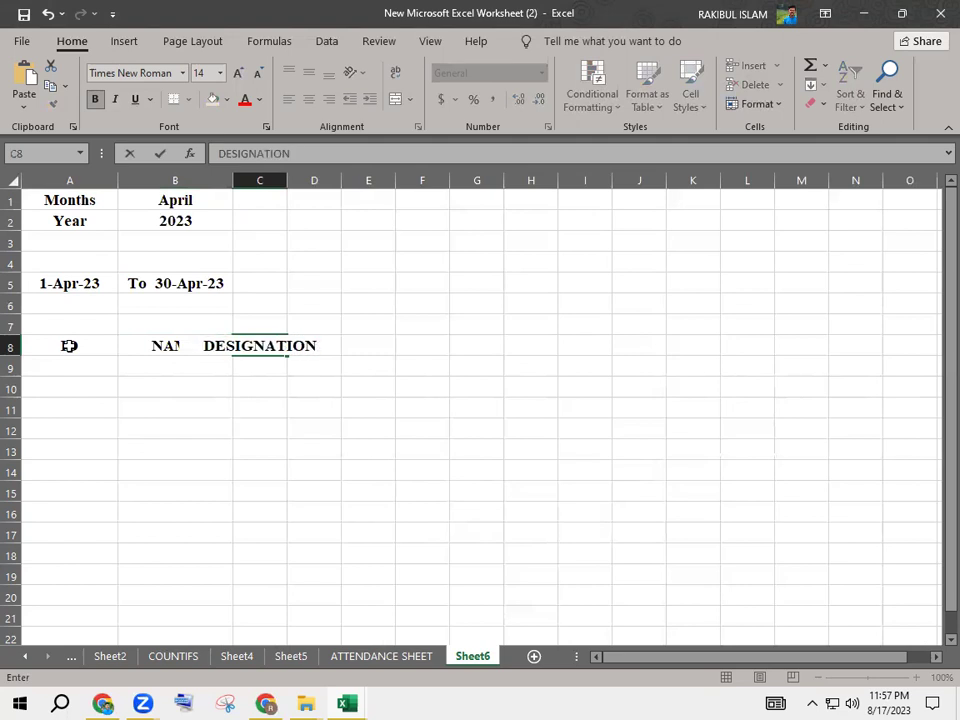
key(Tab)
- Autofit column C so DESIGNATION shows in full
mouse_move(287, 180)
mouse_down()
mouse_move(343, 214)
mouse_move(332, 182)
mouse_up()
double_click(332, 180)
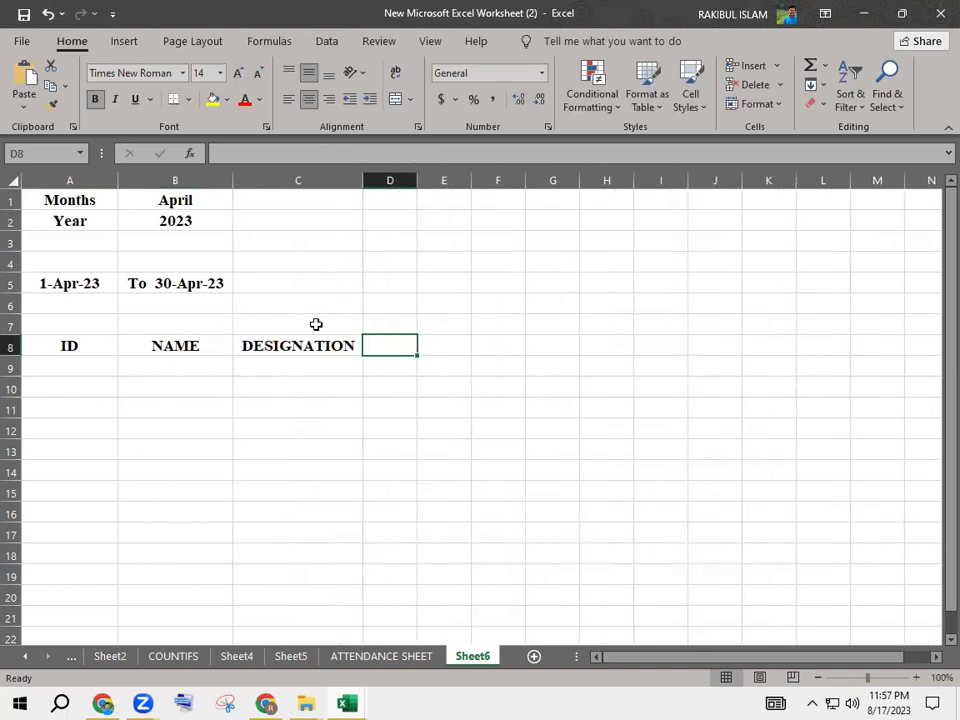
click(276, 407)
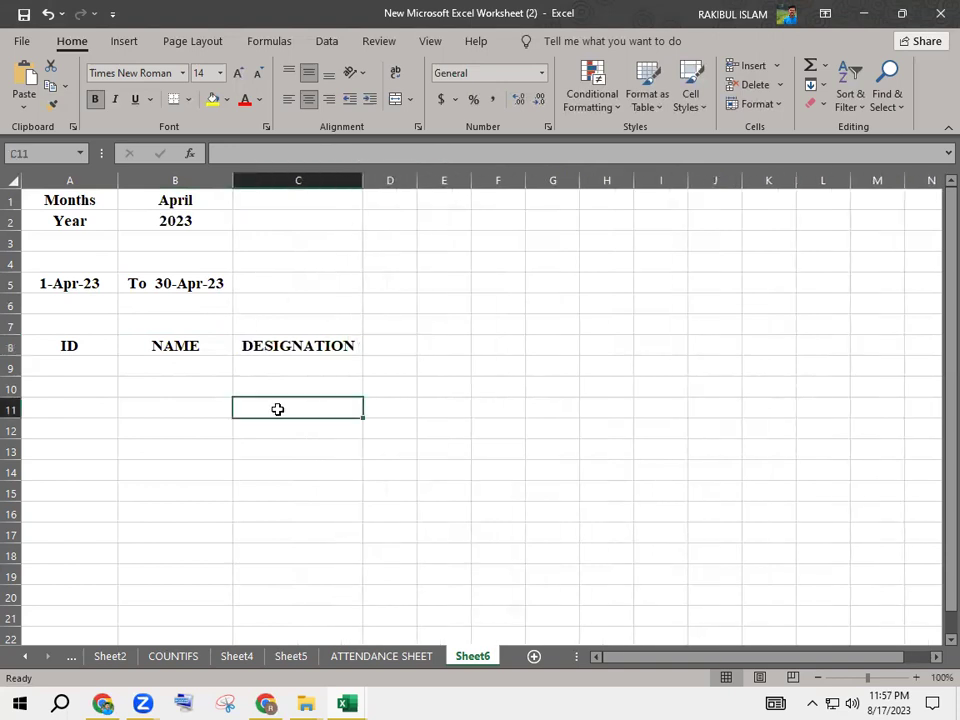
click(384, 341)
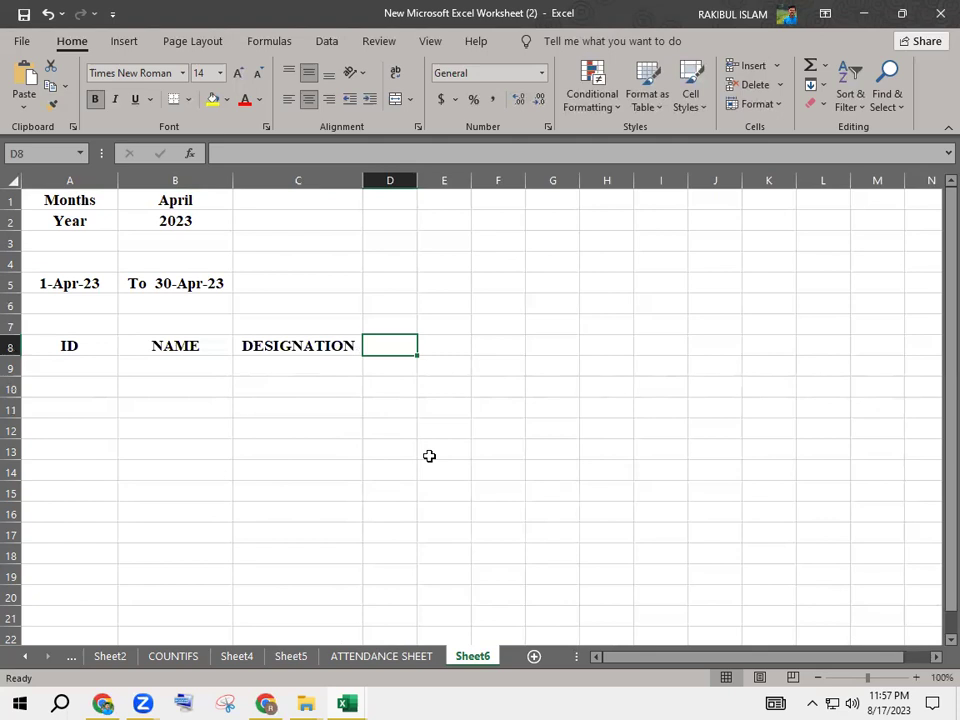
- Link D8 to the start date with the formula =A5
text(=)
click(90, 283)
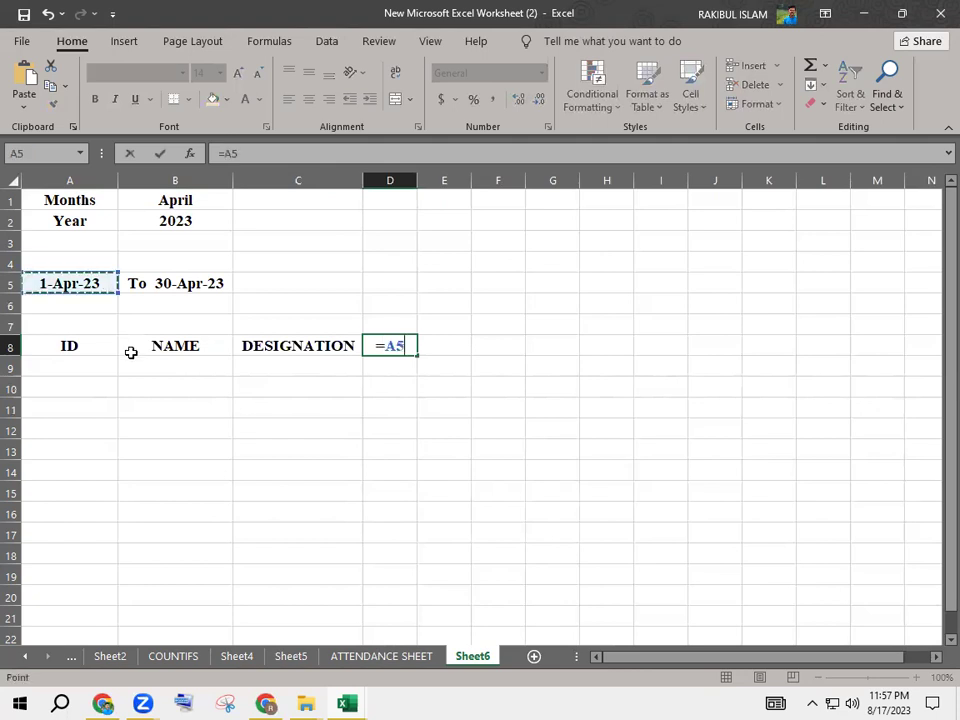
key(Return)
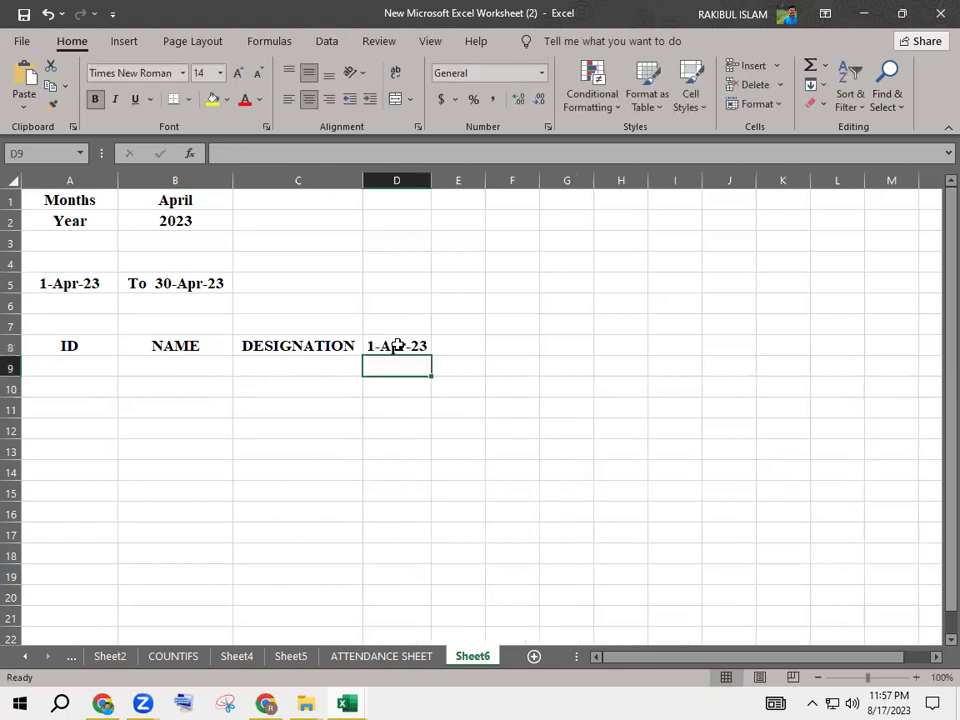
- Widen column D and format D8 with the 14-Mar day-month date style, showing 1-Apr
click(397, 345)
drag(432, 188, 441, 188)
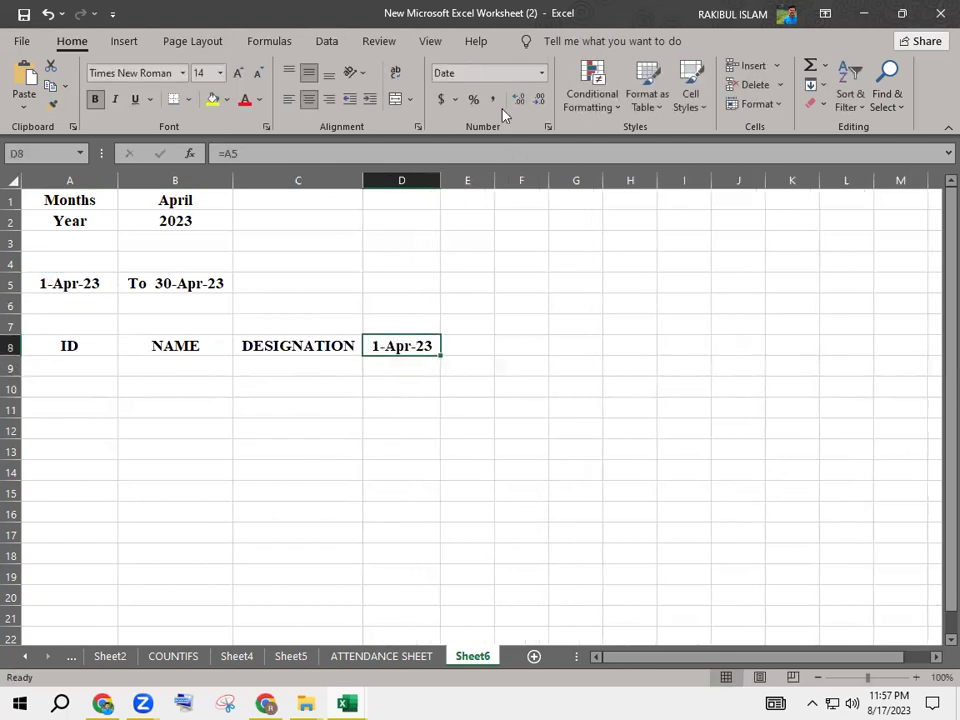
click(541, 73)
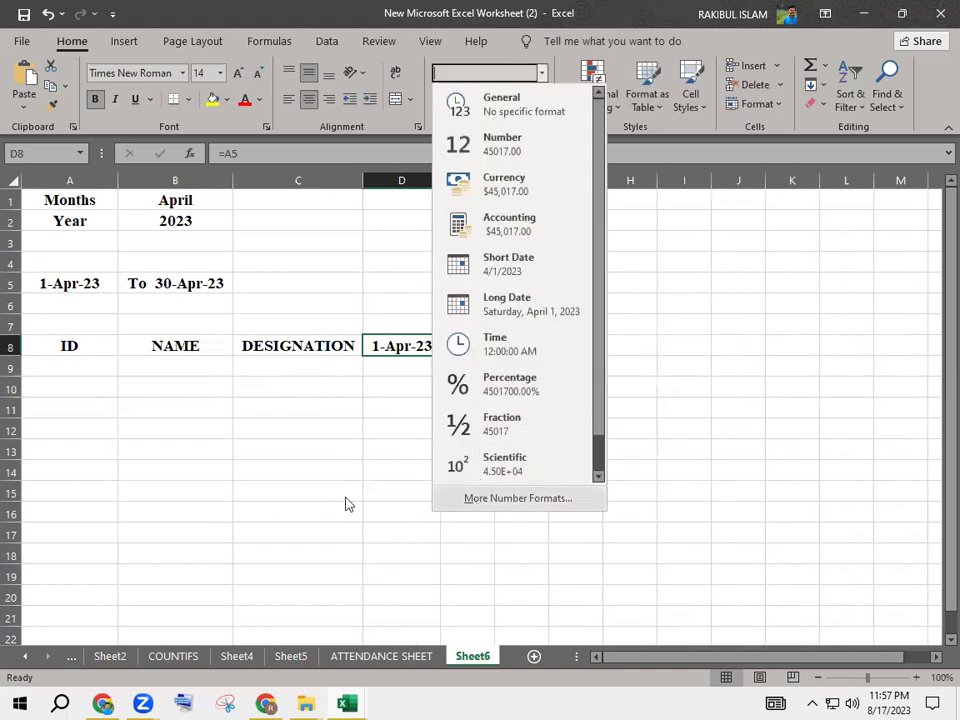
click(416, 361)
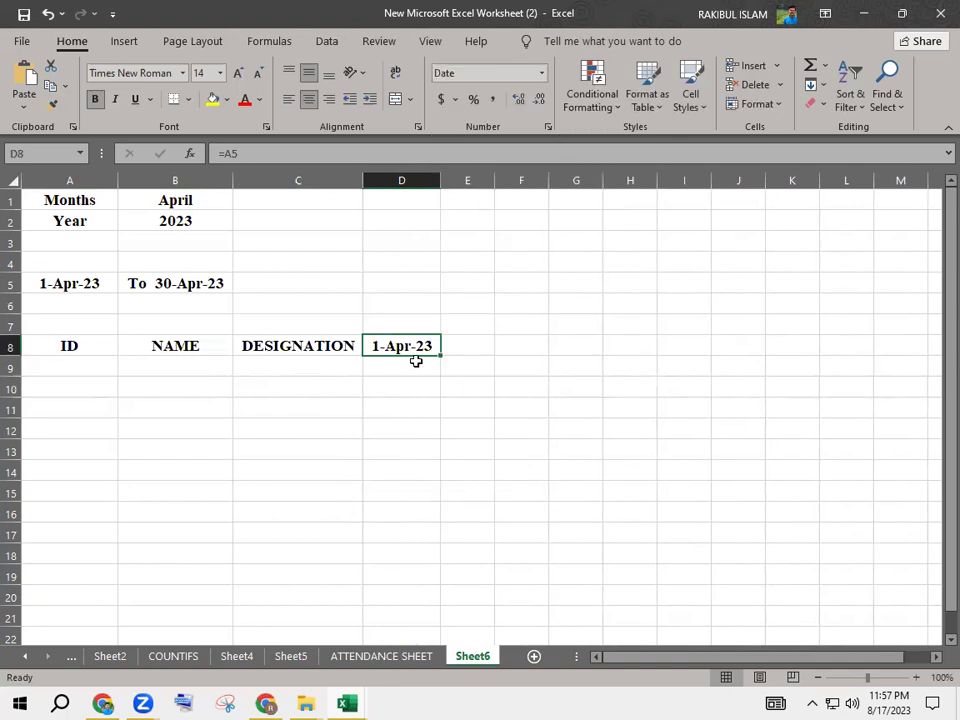
key(ctrl+1)
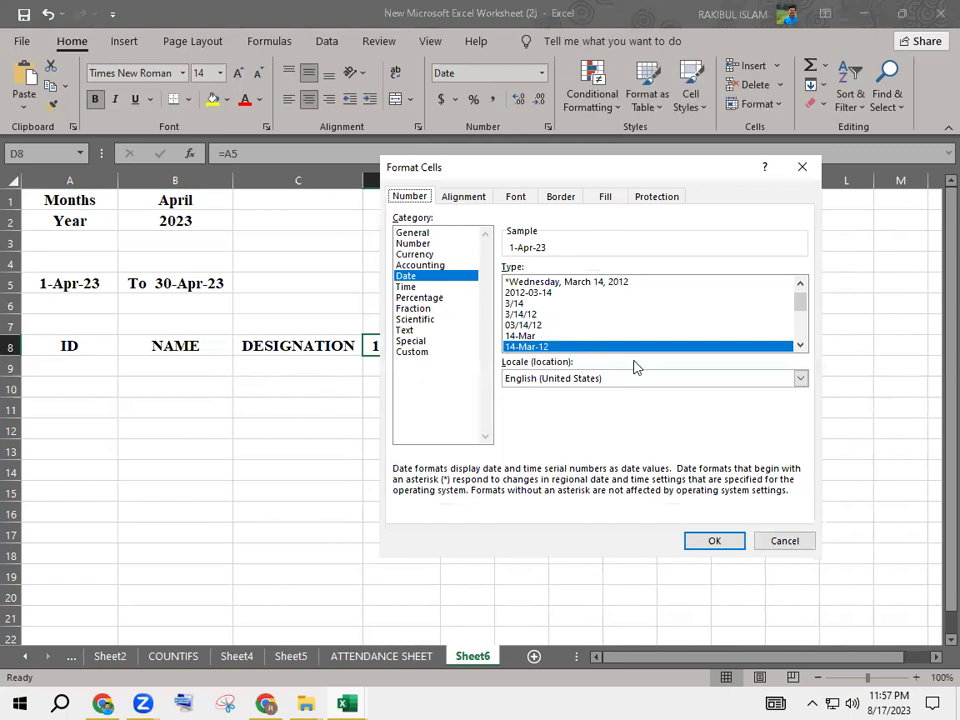
click(535, 337)
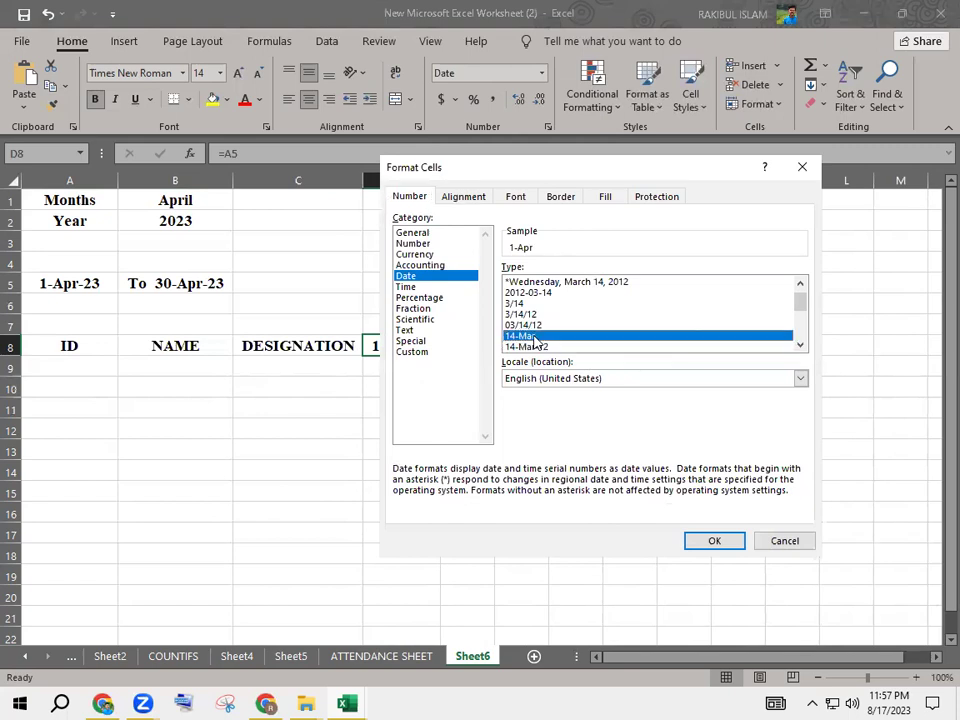
click(714, 540)
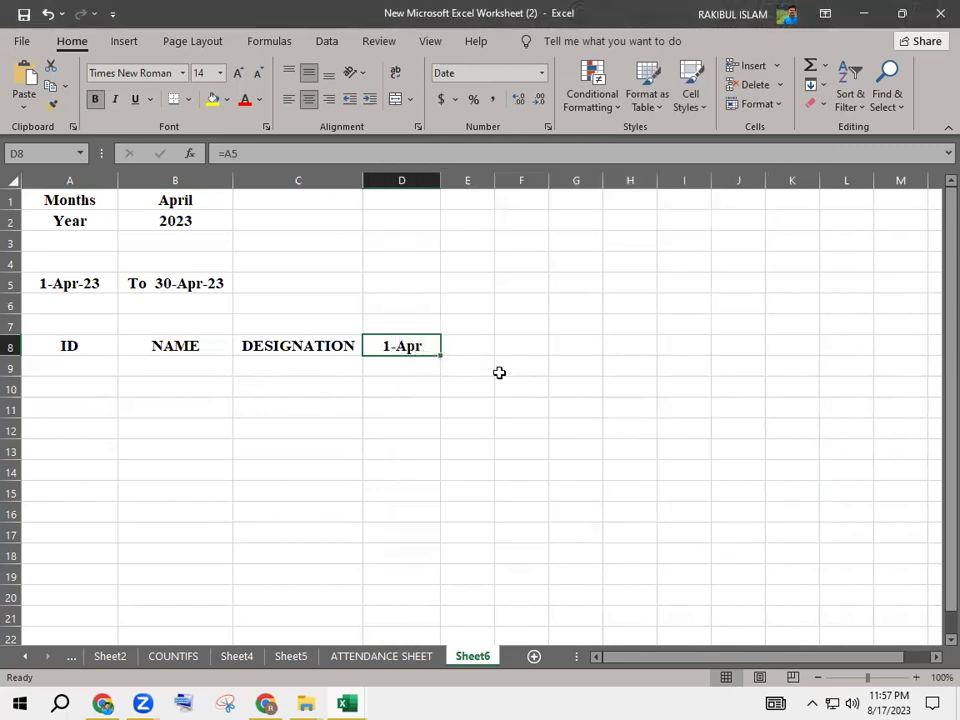
click(514, 372)
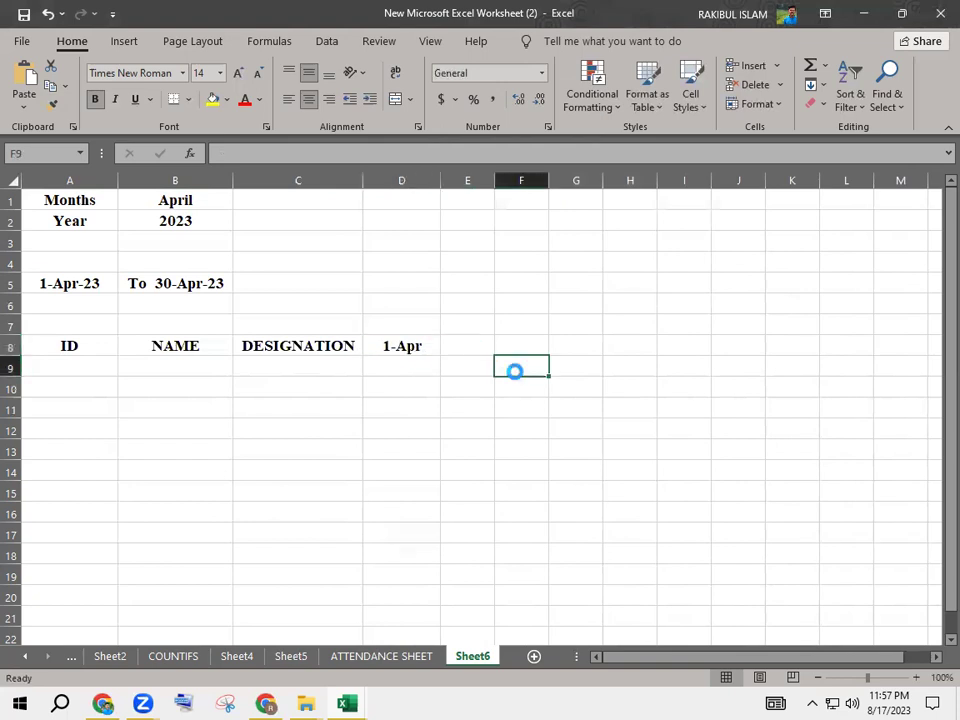
click(469, 349)
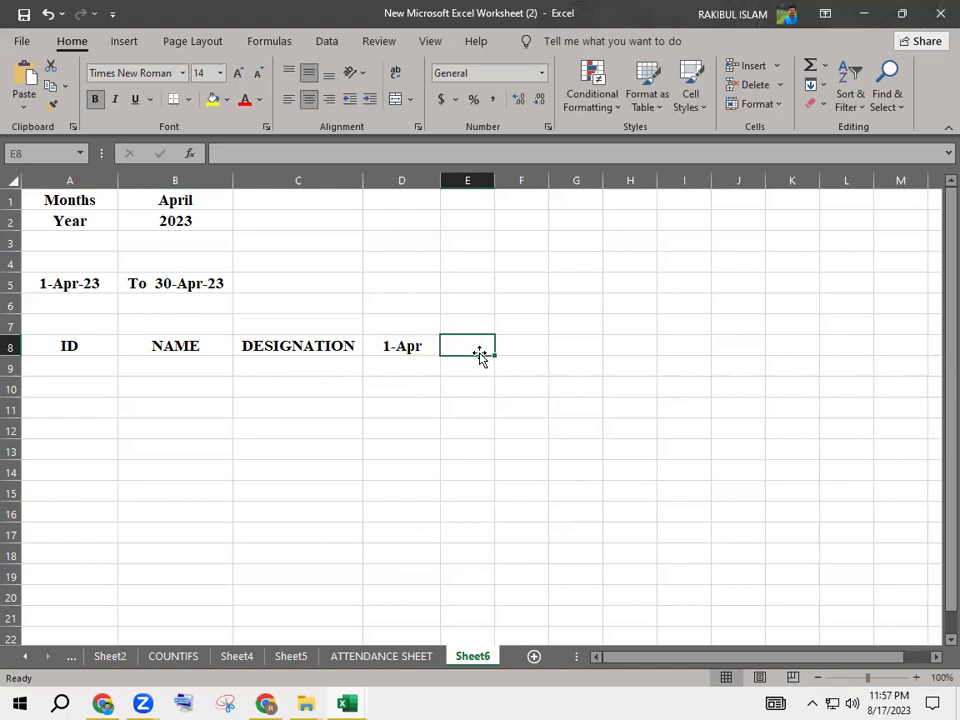
- Enter =IF(D8<B5,D8+1,"0") in E8 to give the next day until the end date
text(=)
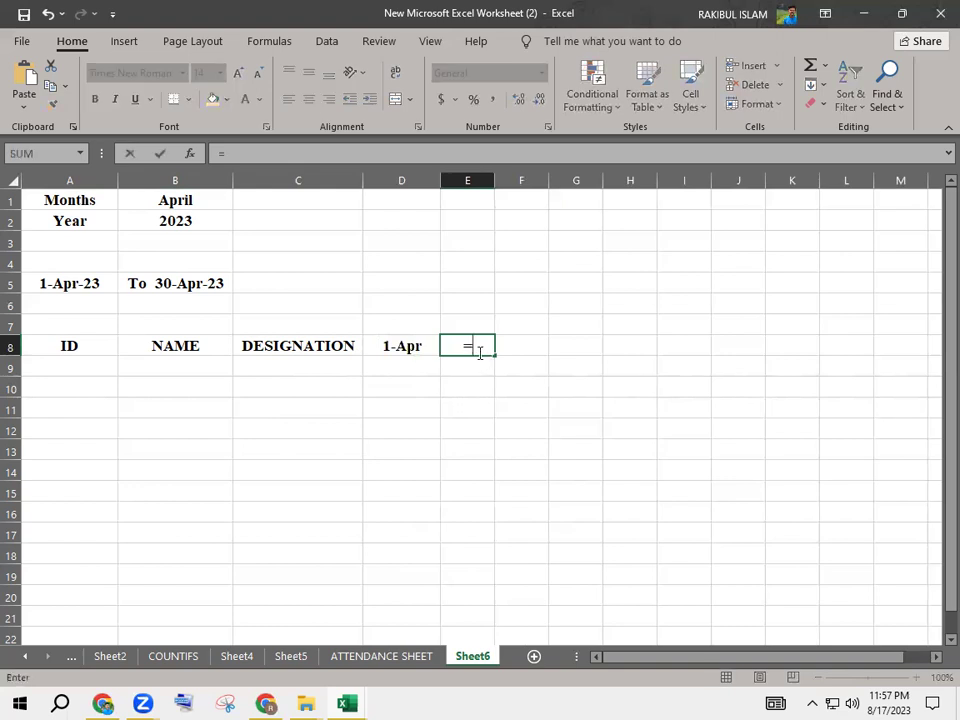
text(if)
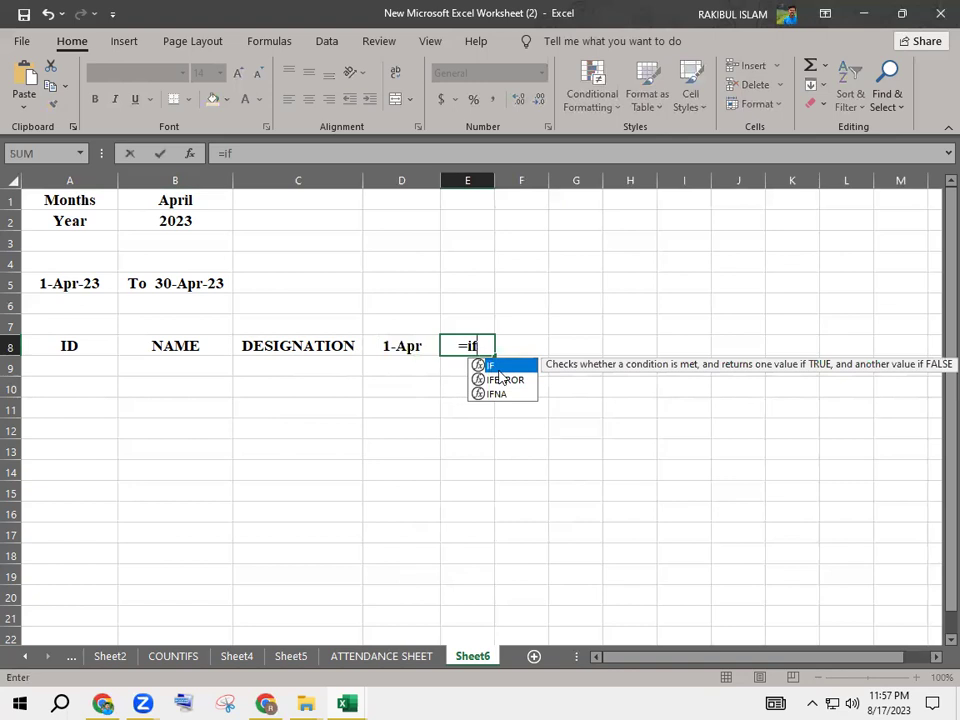
double_click(506, 366)
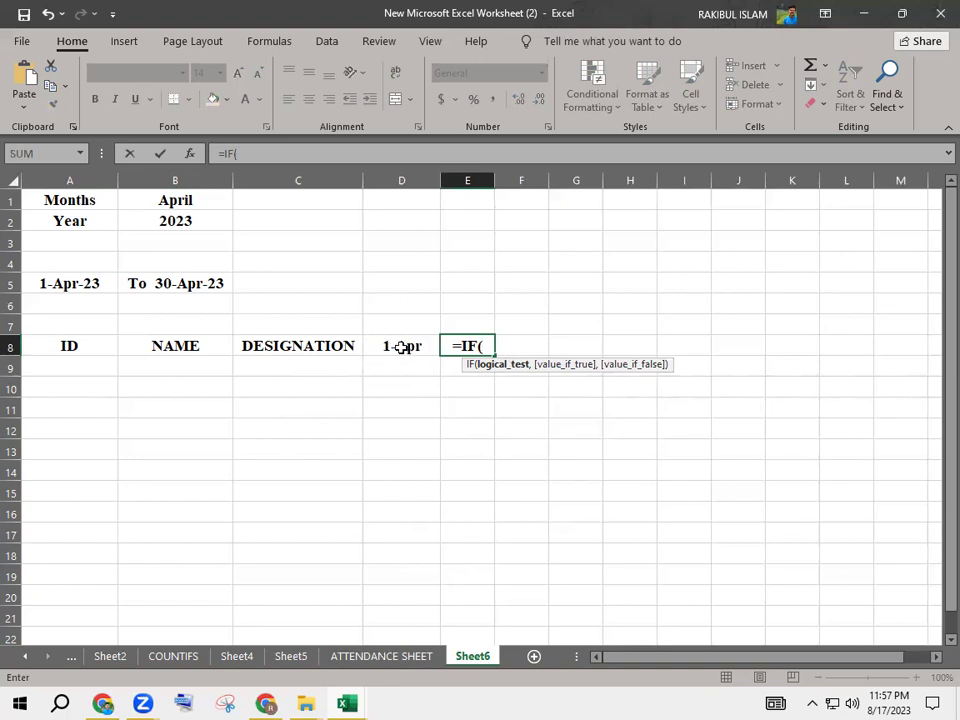
click(401, 347)
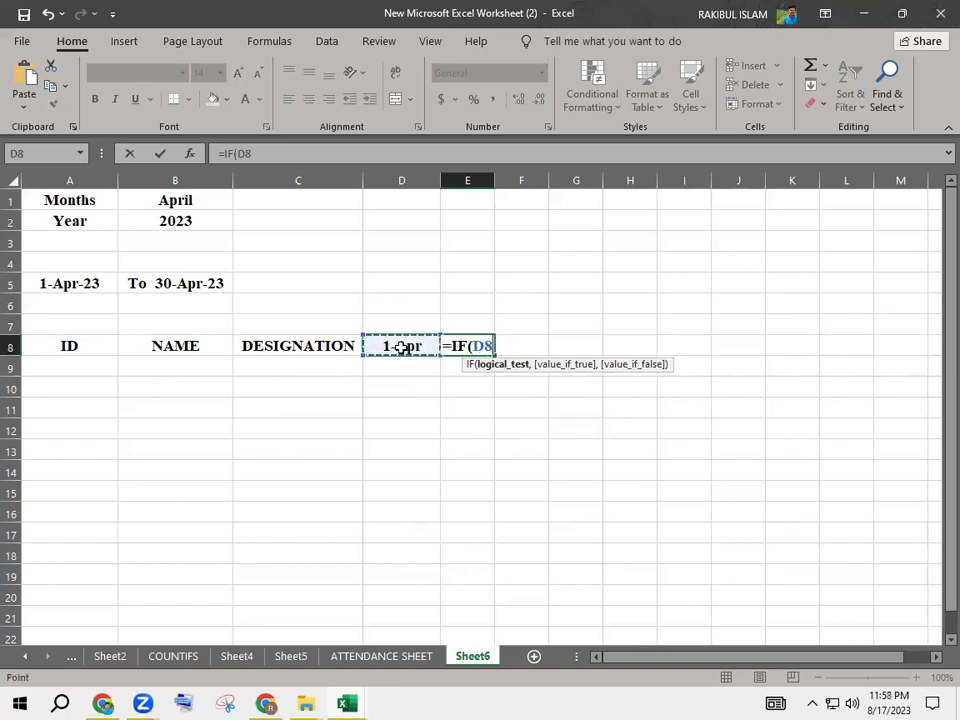
text(<)
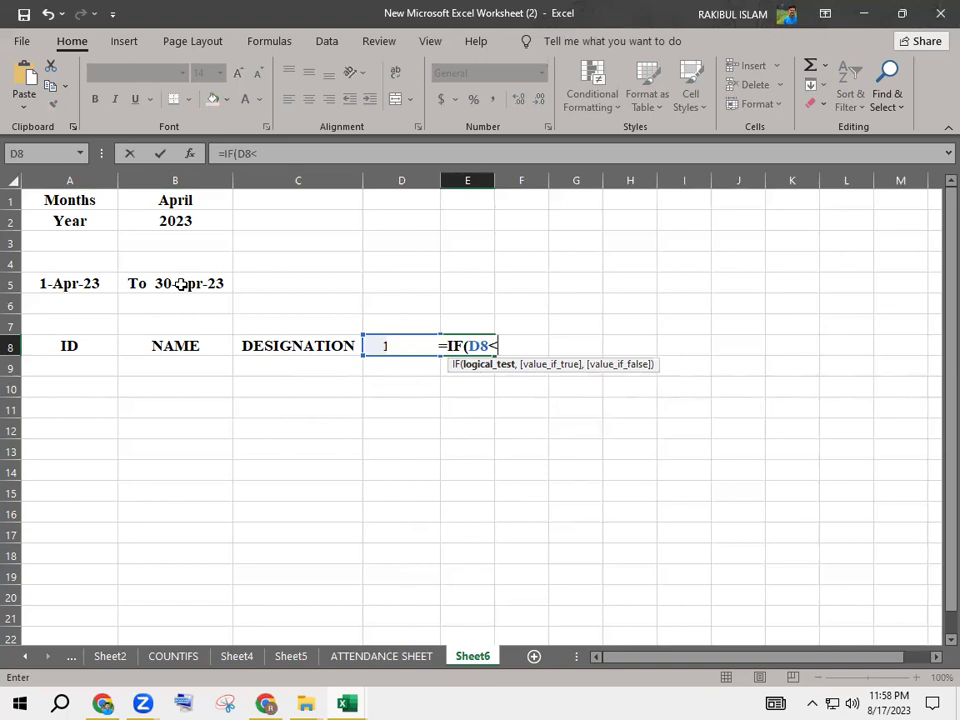
click(180, 284)
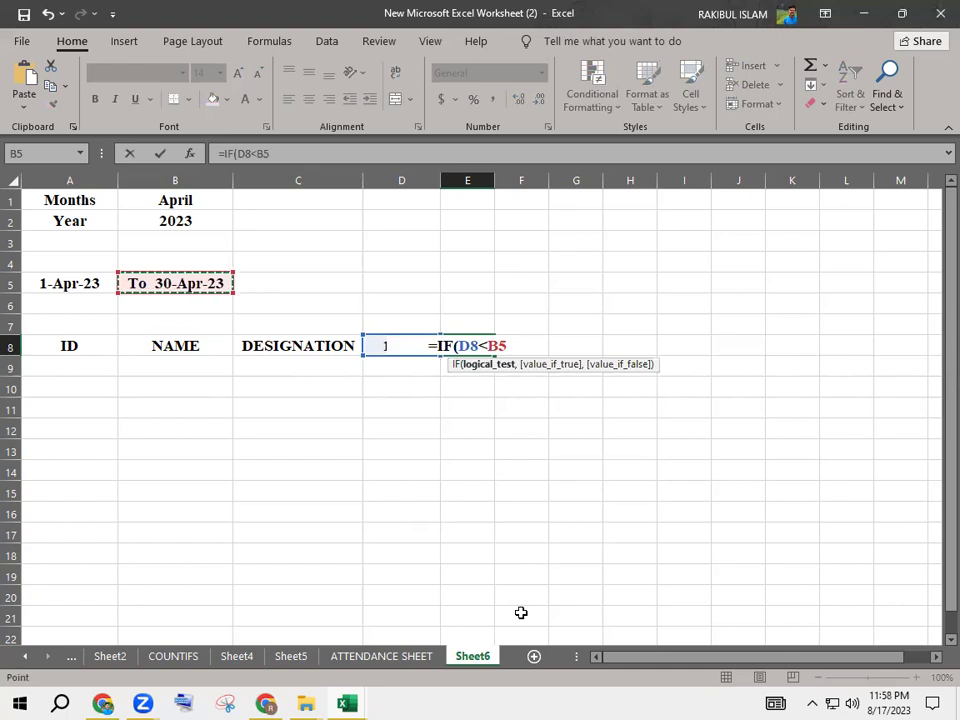
text(,)
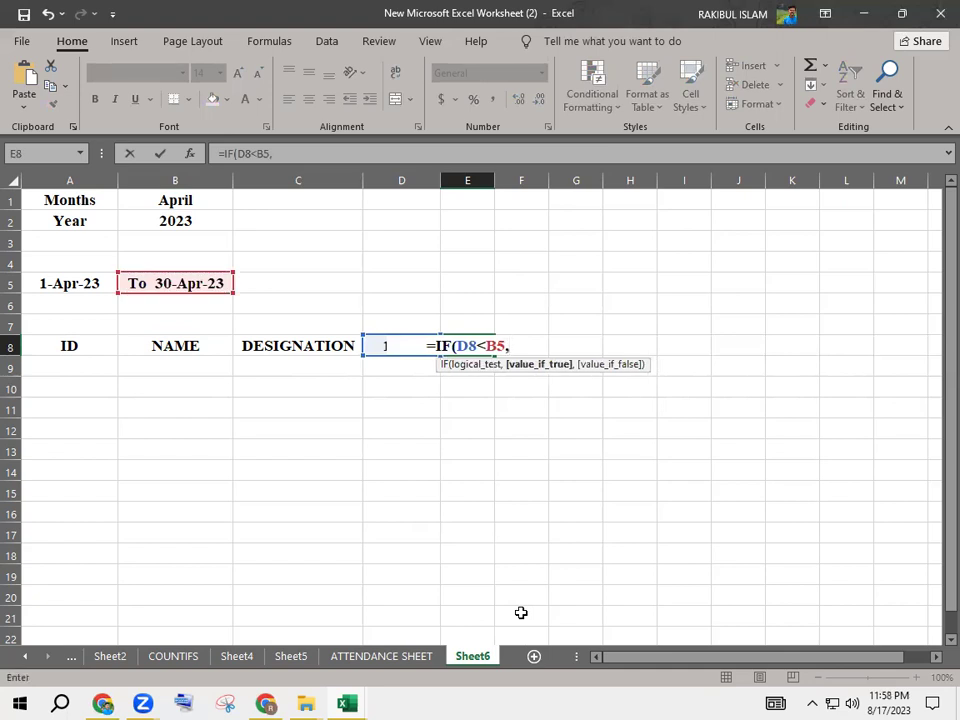
click(376, 346)
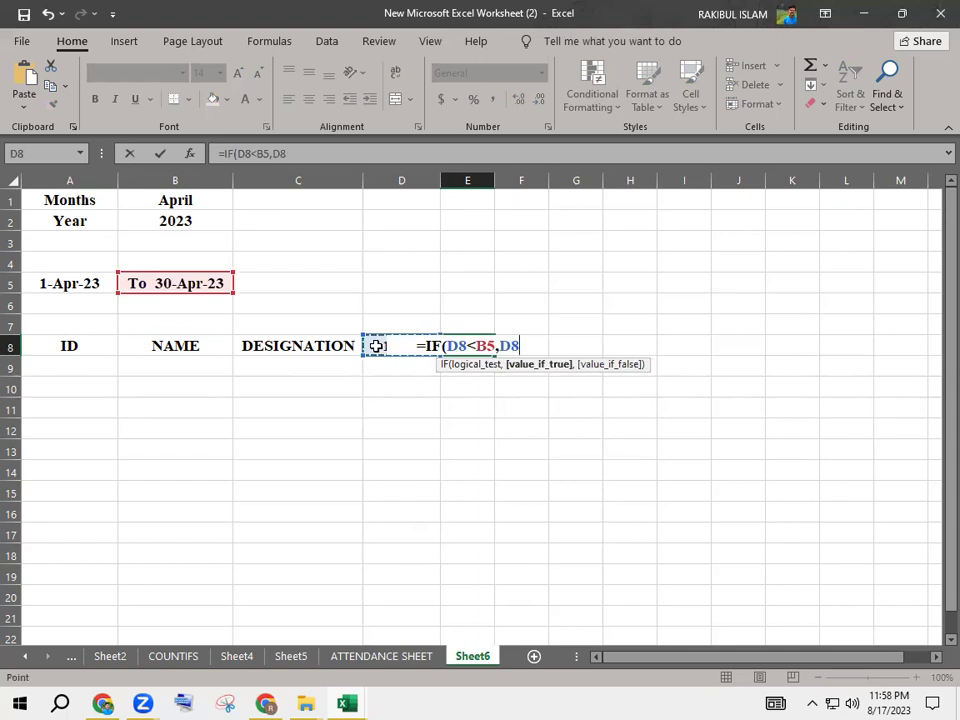
text(+1)
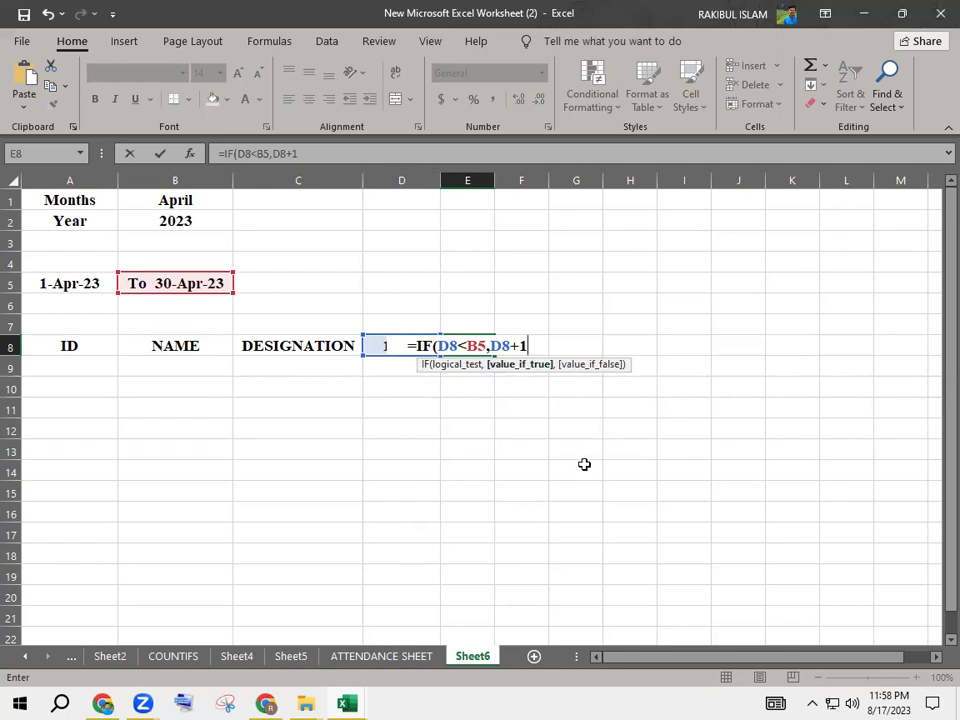
text(,)
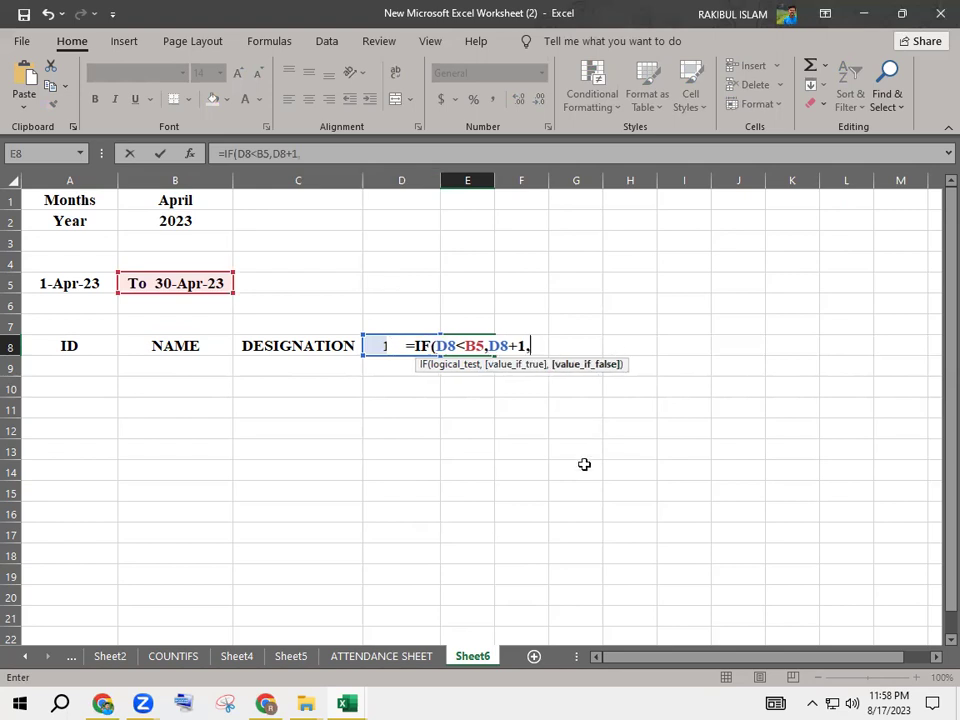
text(")
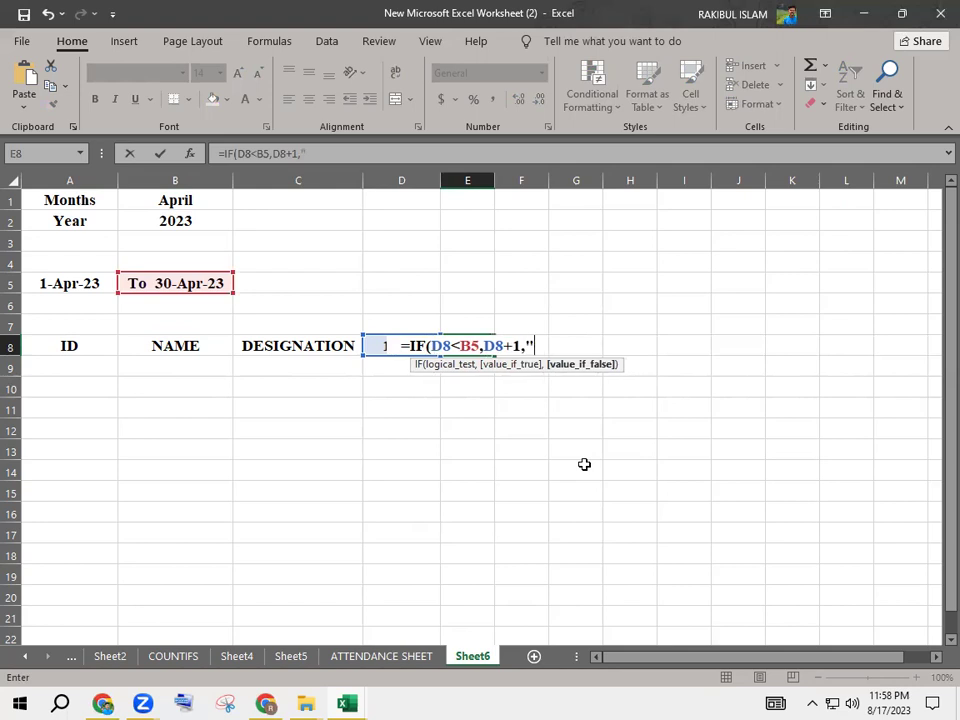
text(0)
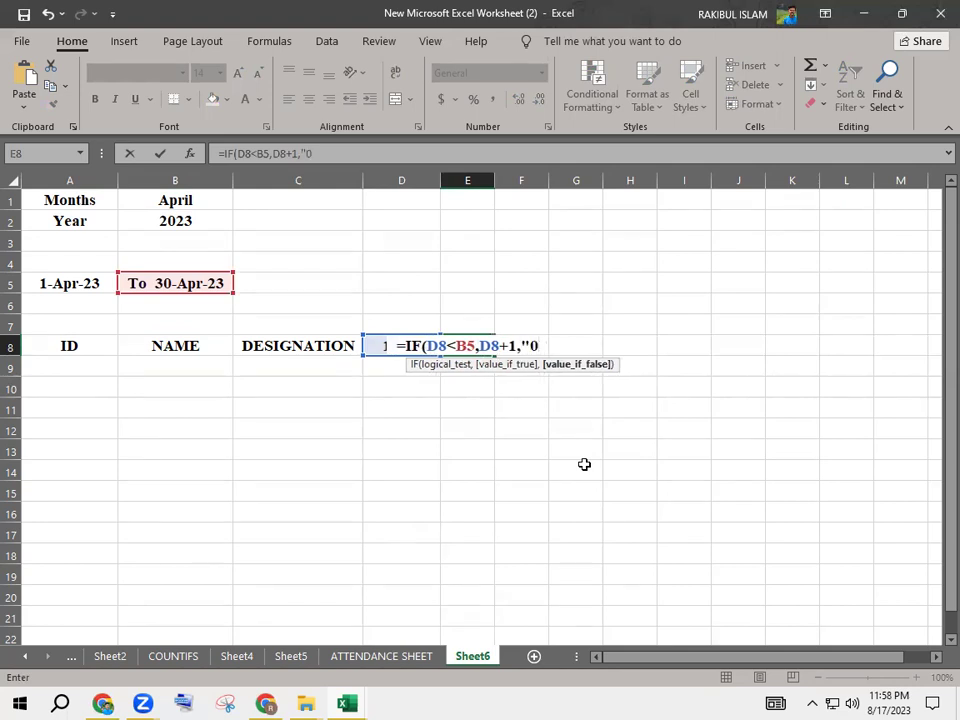
text(")
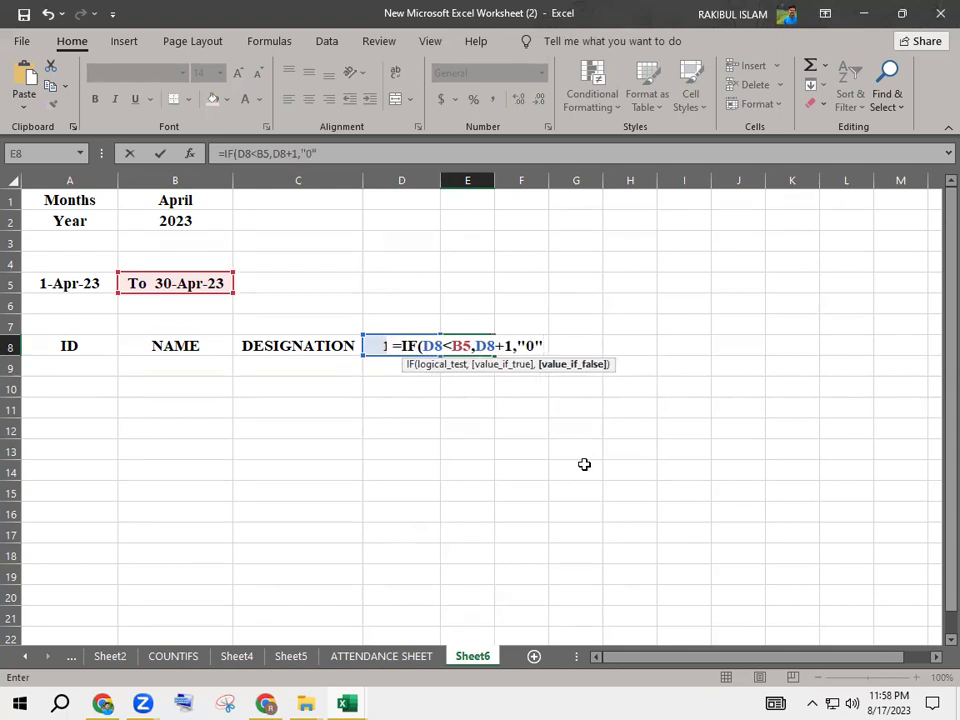
key(Return)
key(Up)
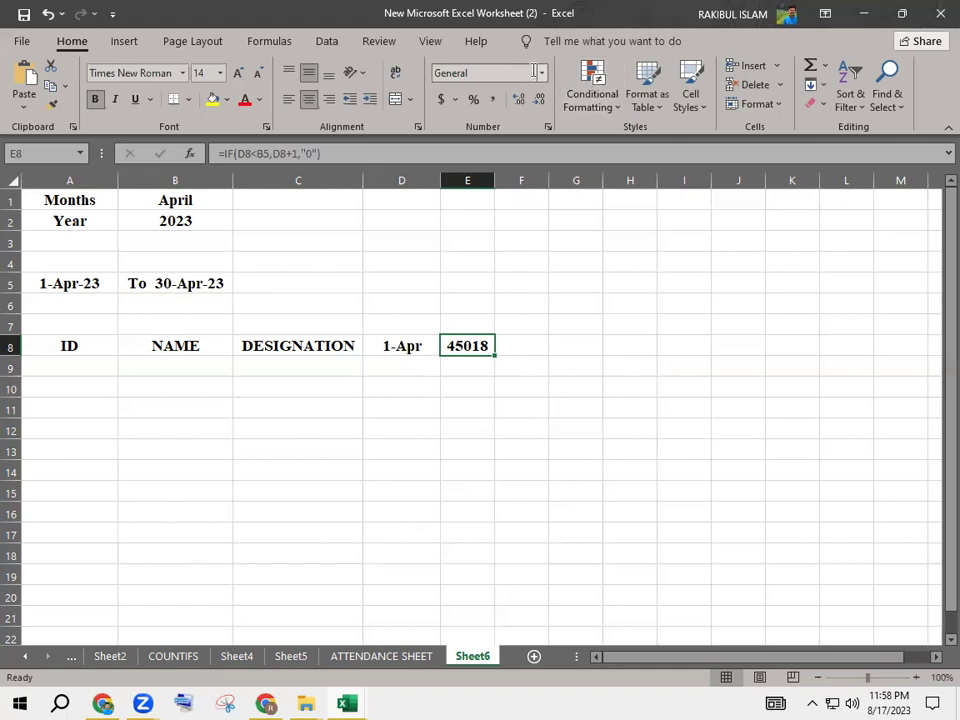
key(ctrl+1)
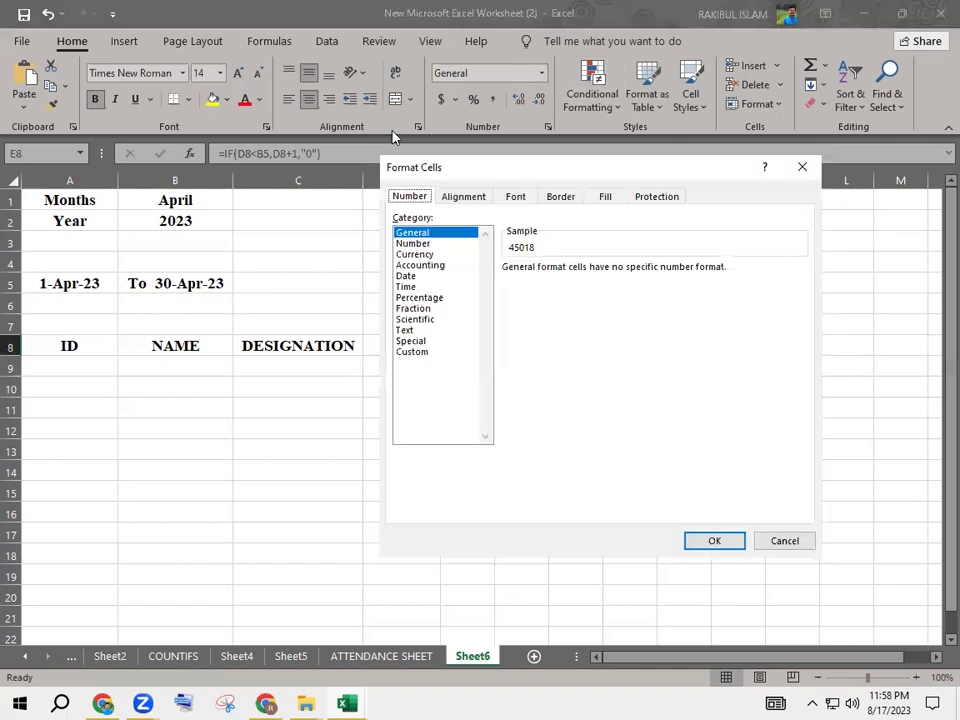
click(405, 276)
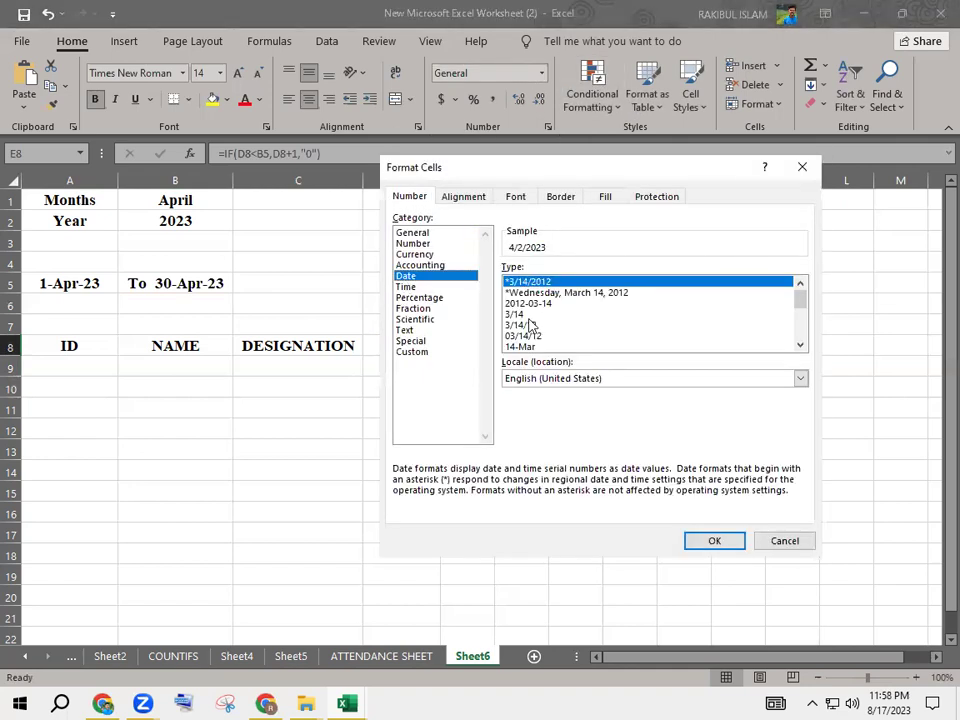
click(525, 345)
key(Return)
click(482, 386)
click(482, 354)
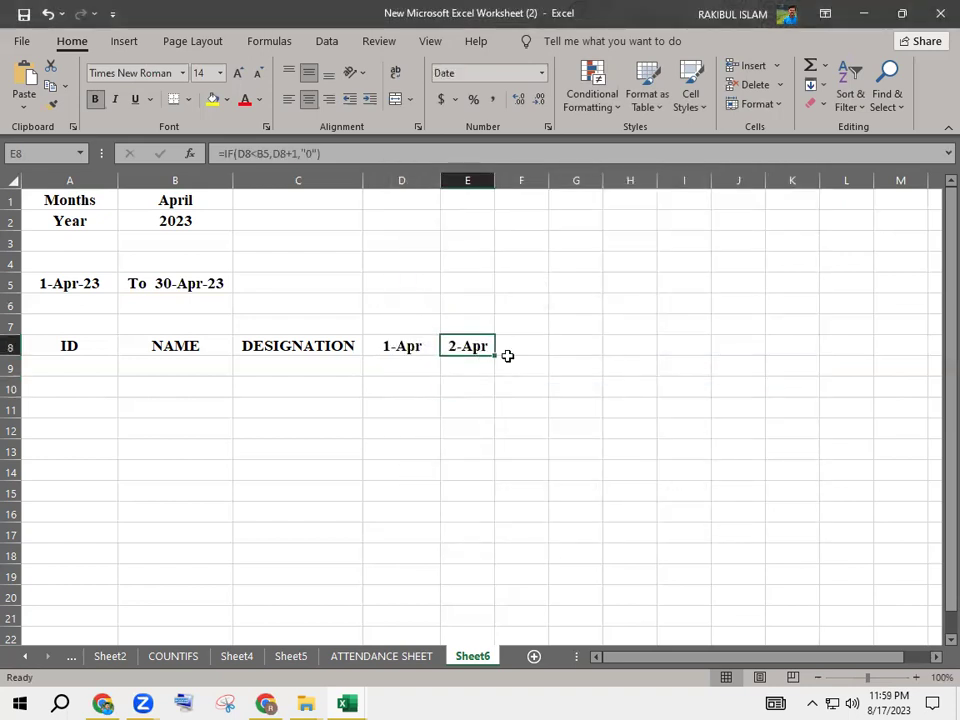
drag(496, 356, 706, 362)
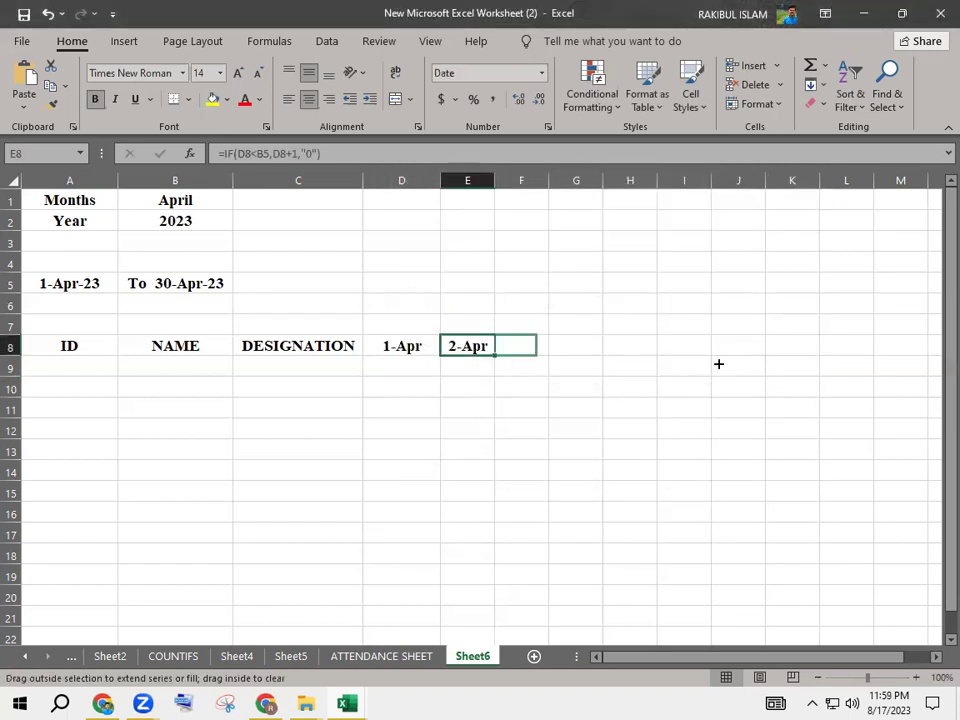
click(639, 446)
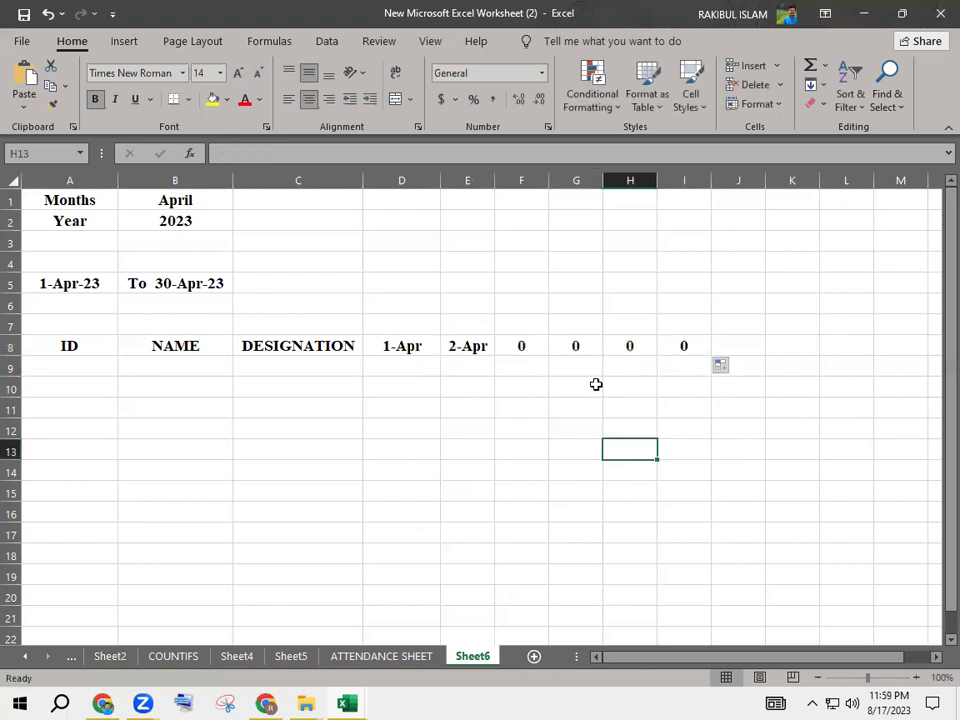
drag(536, 345, 684, 352)
- Clear row 8's zeros and lock E8's end-date reference to $B$5
key(Delete)
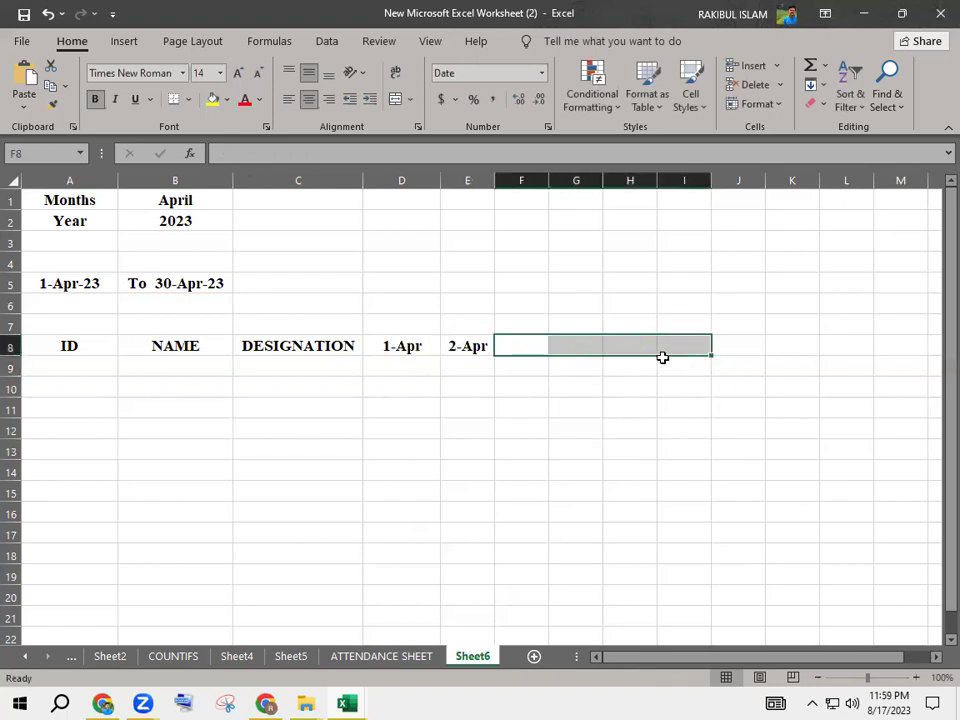
double_click(470, 348)
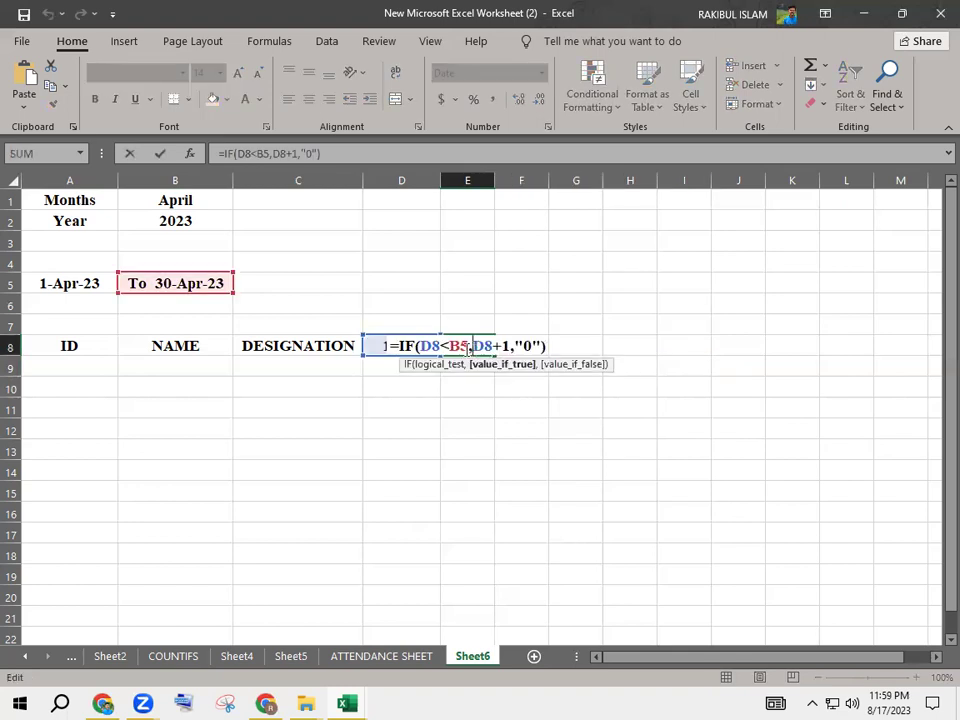
double_click(455, 345)
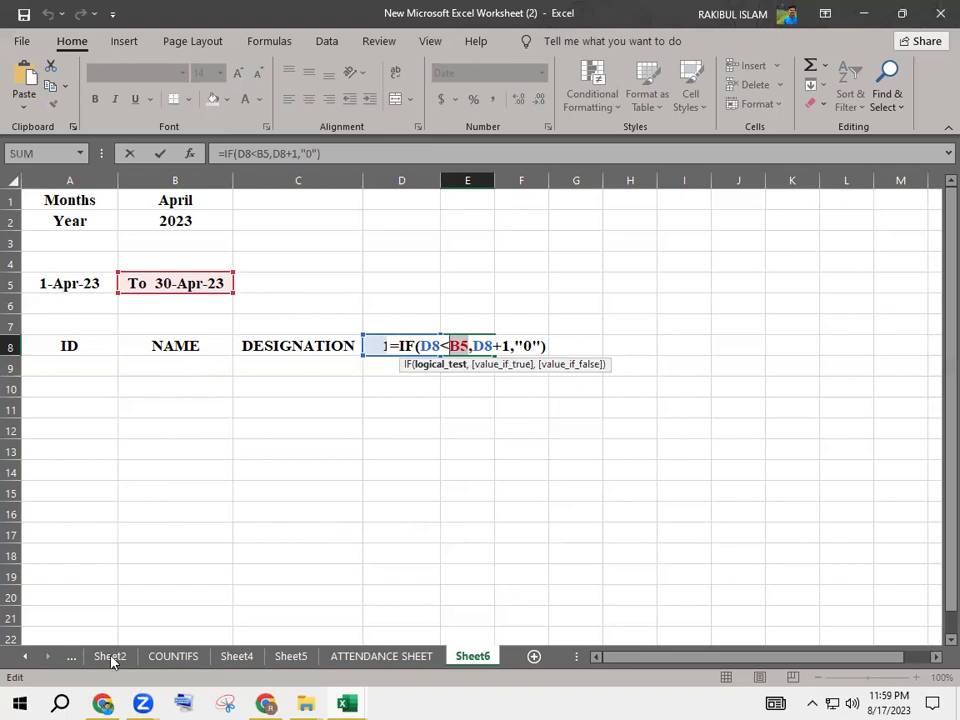
mouse_move(265, 703)
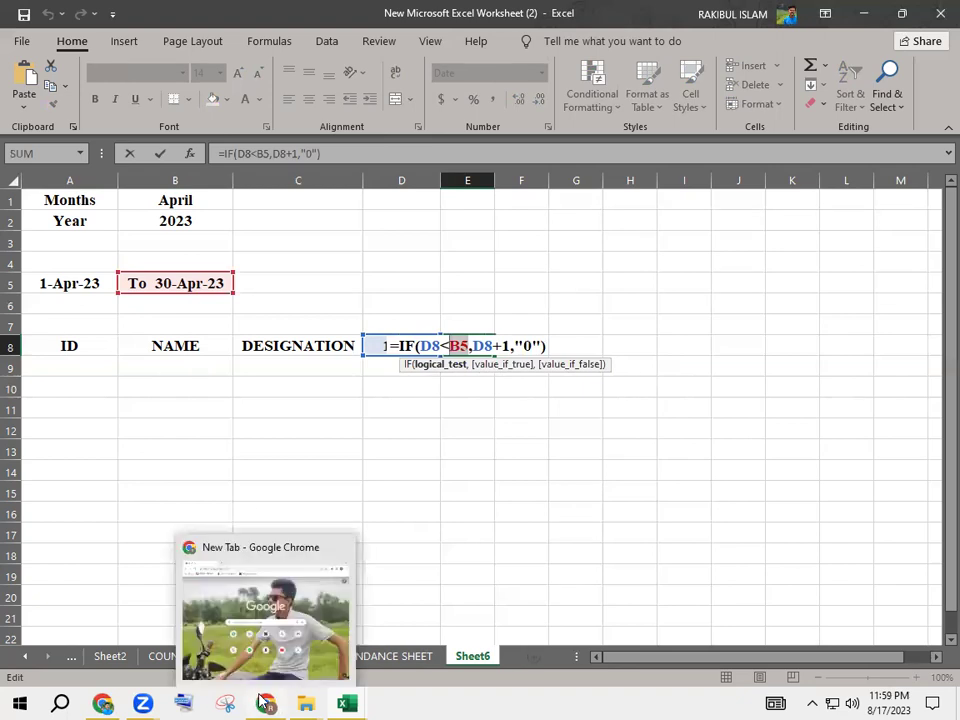
key(F4)
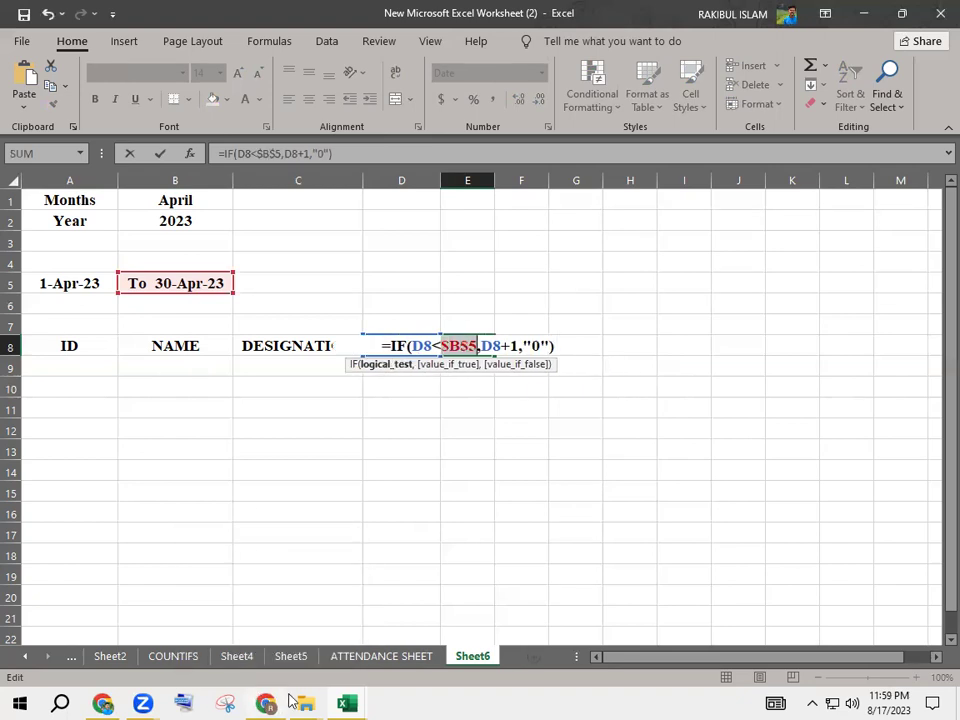
key(Return)
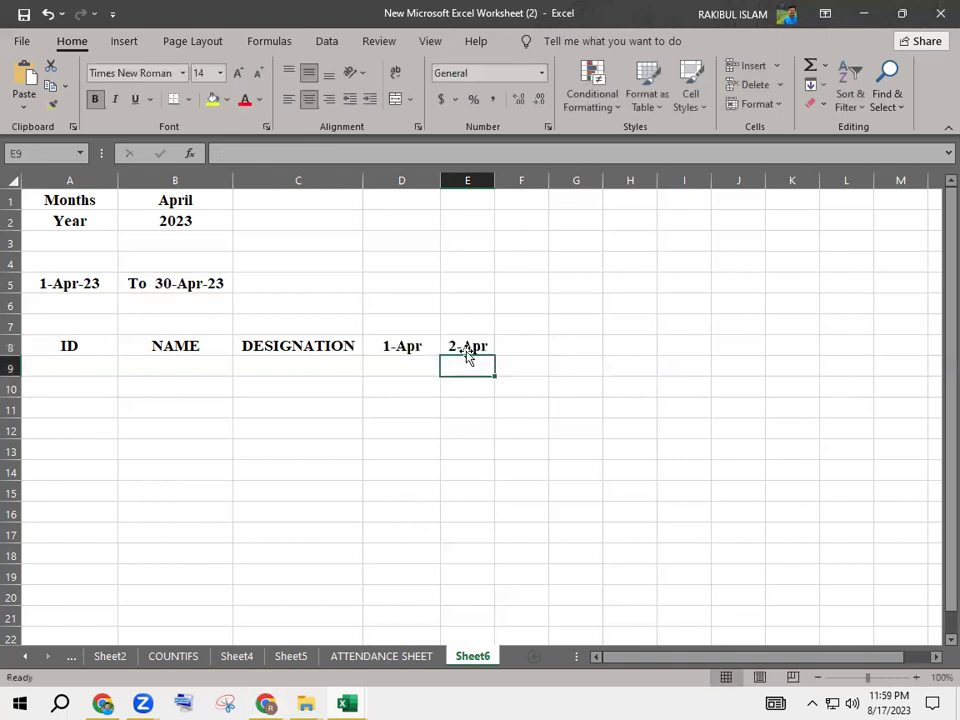
click(466, 352)
- Fill the date headings across row 8 from 1-Apr to 30-Apr, with 0 in AH8
mouse_move(493, 355)
mouse_down()
mouse_move(913, 350)
mouse_move(864, 345)
mouse_move(820, 360)
mouse_move(940, 355)
mouse_move(833, 358)
mouse_move(876, 360)
mouse_up()
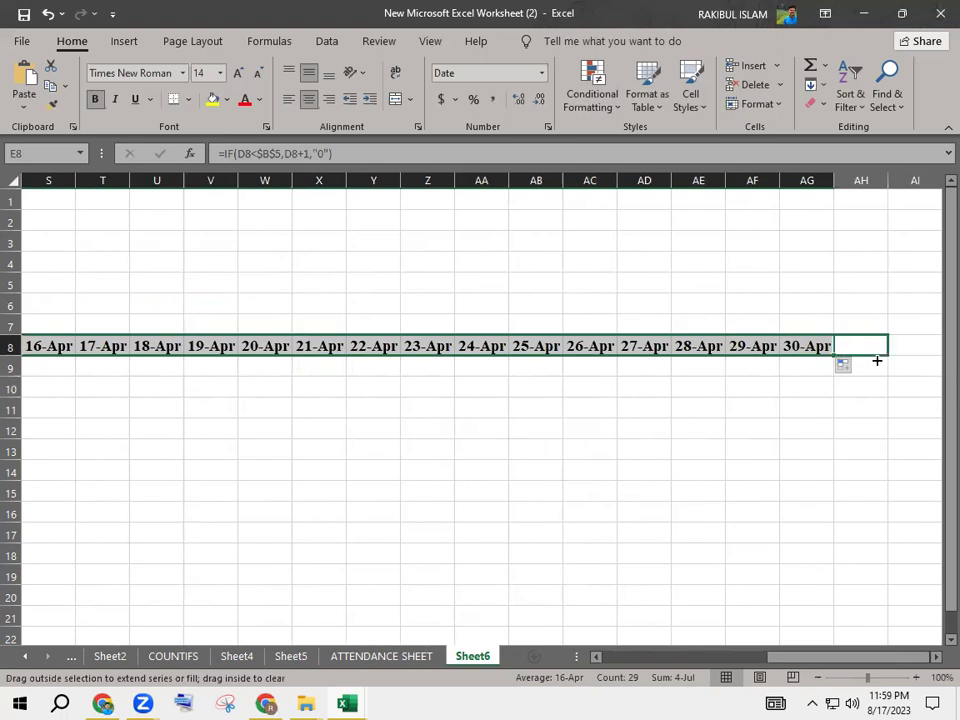
click(854, 434)
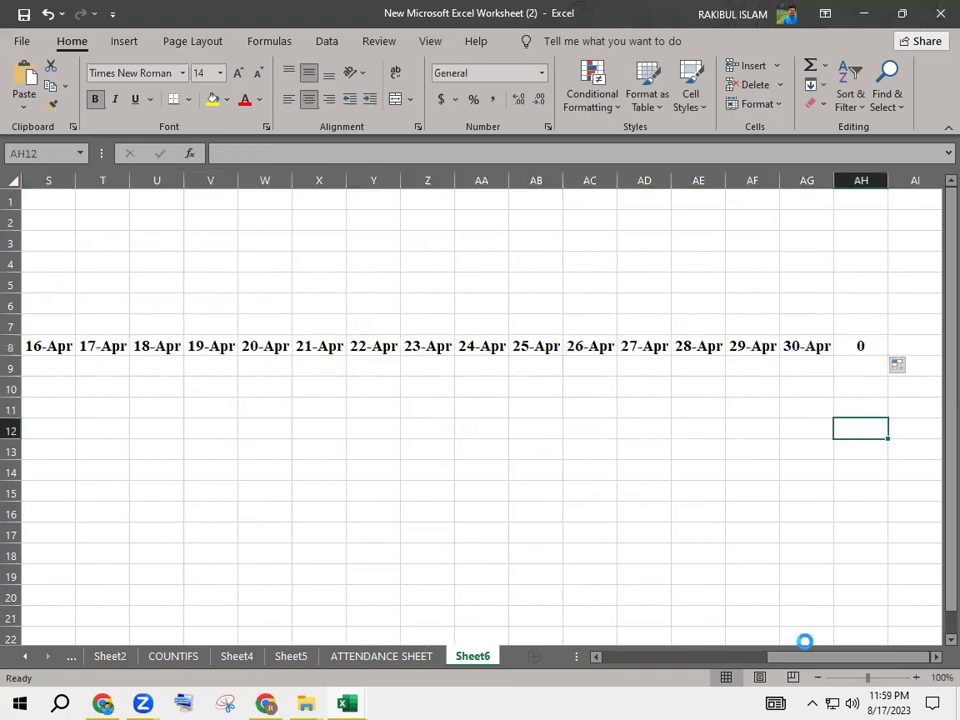
drag(808, 656, 267, 630)
click(255, 432)
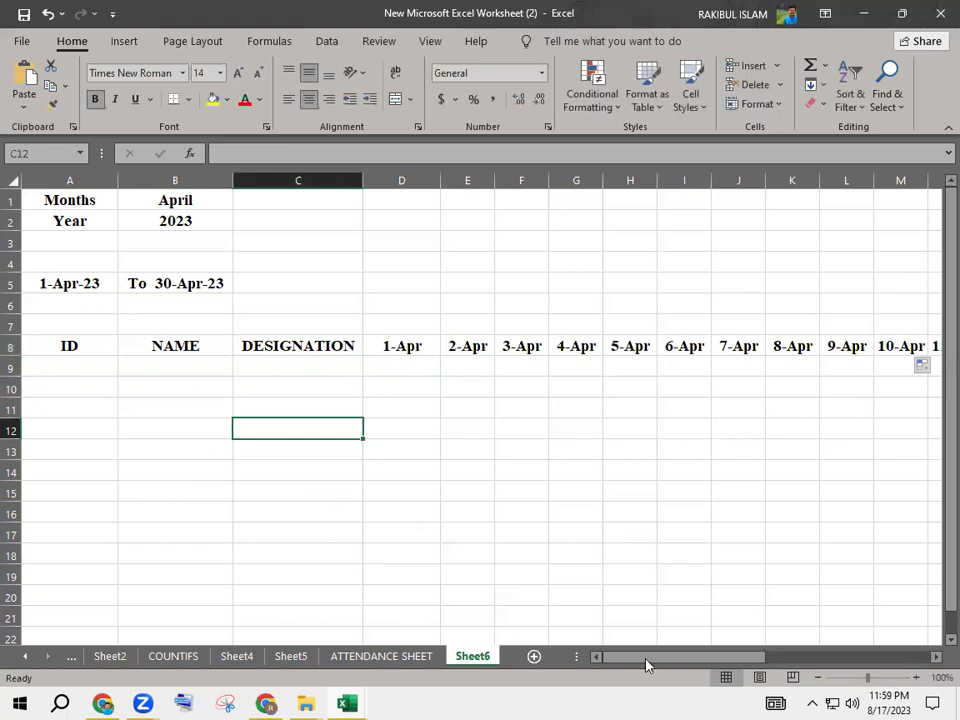
drag(646, 665, 834, 658)
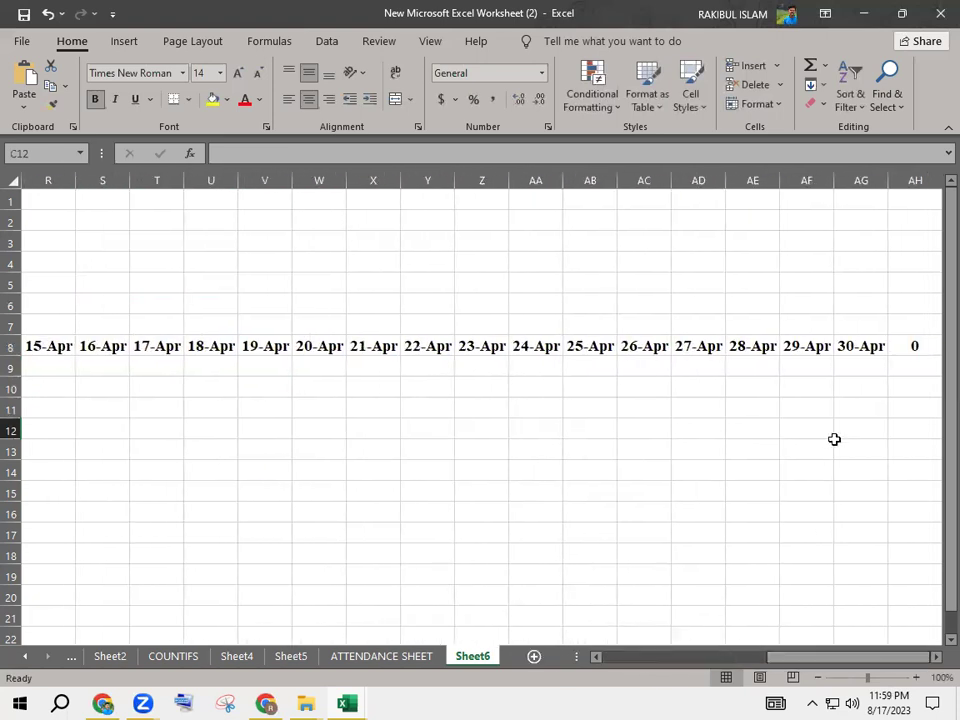
click(936, 656)
- Add the summary headings Presnt in AI8 and Absent in AJ8
click(936, 656)
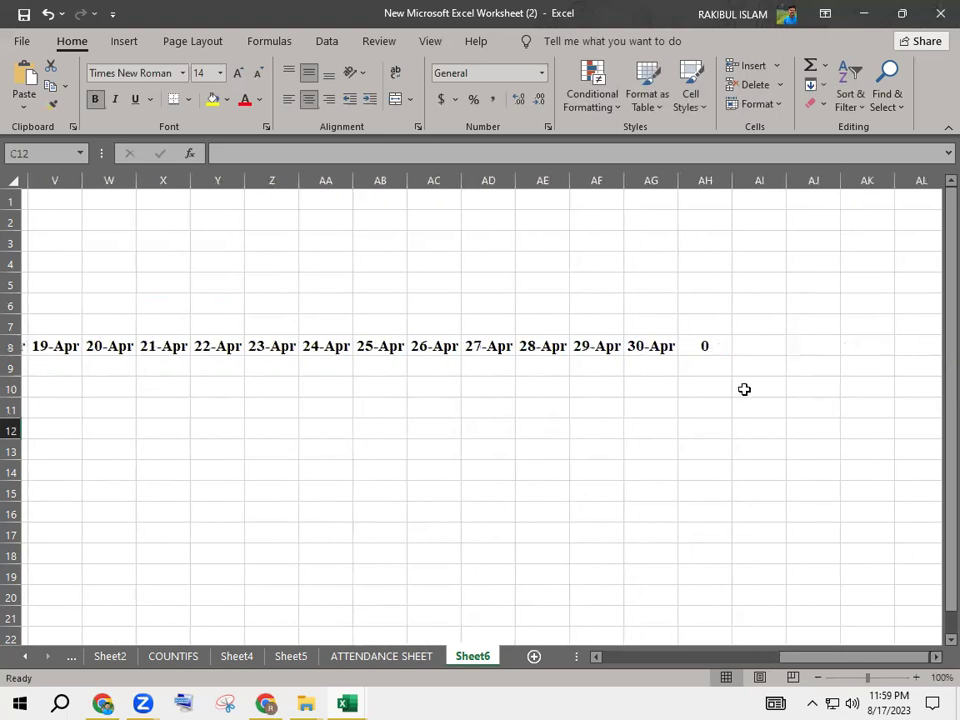
click(742, 358)
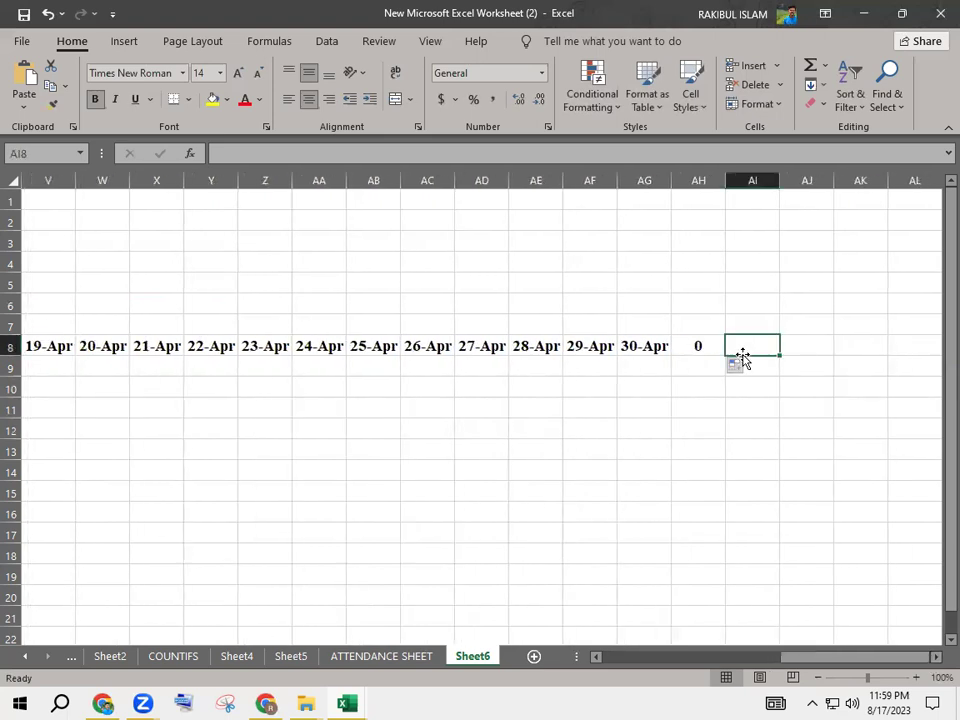
text(Presnt)
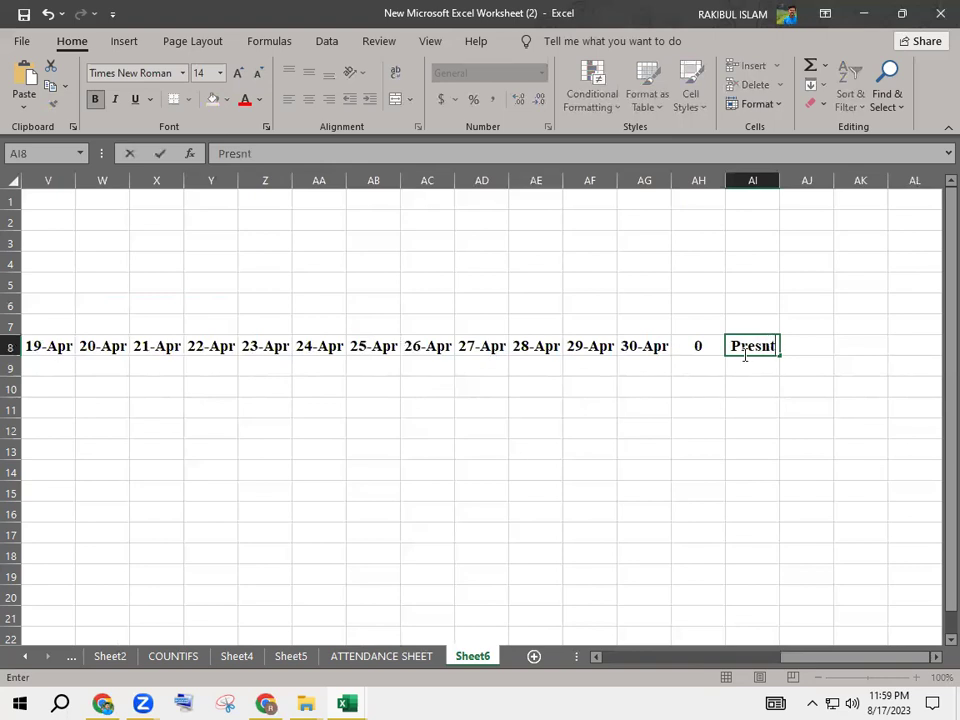
key(Tab)
text(Absent)
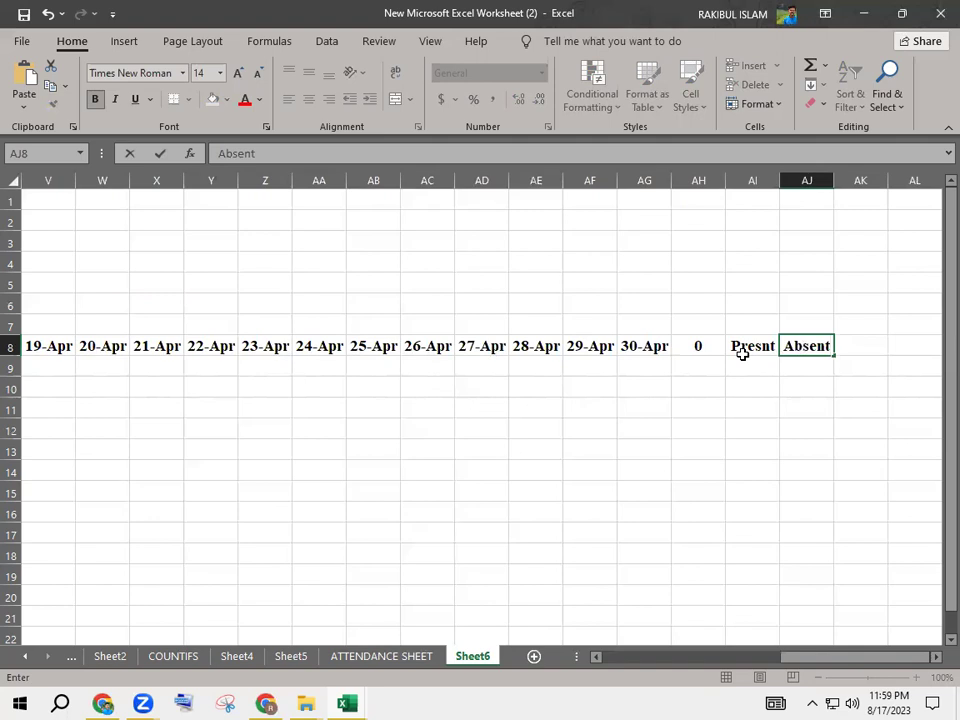
key(Return)
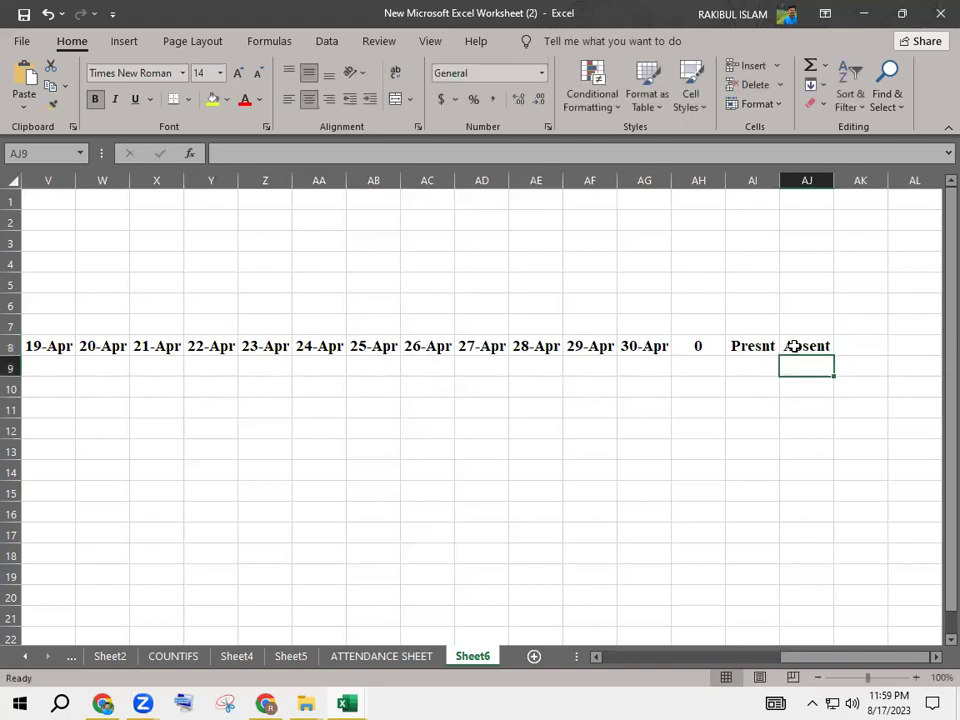
drag(870, 658, 640, 658)
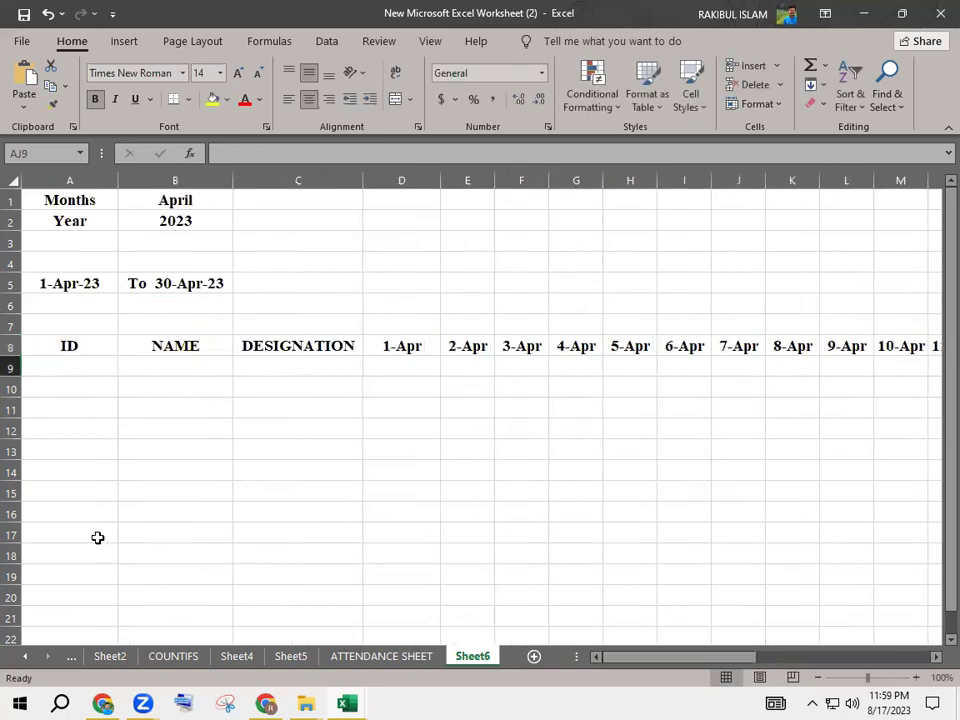
- Enter the IDs 101, 102 and 103 in A9:A11
click(69, 369)
text(101)
key(Return)
text(102)
key(Return)
text(10)
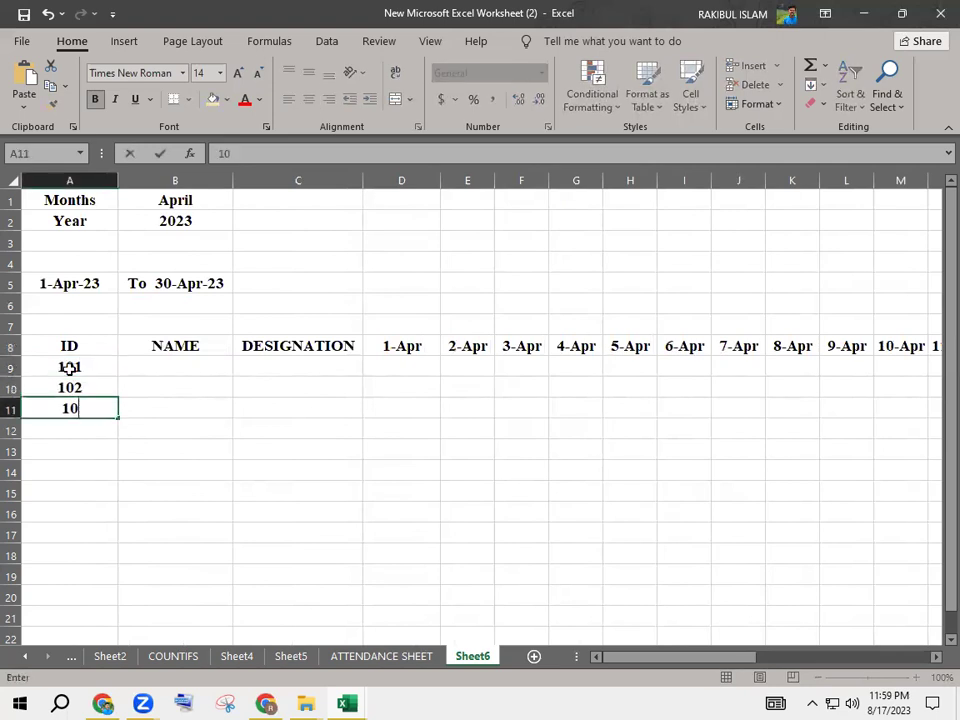
text(3)
key(Return)
- Enter the names MR.A, MR.B and MR.C in B9:B11
key(Right)
key(Up)
key(Up)
key(Up)
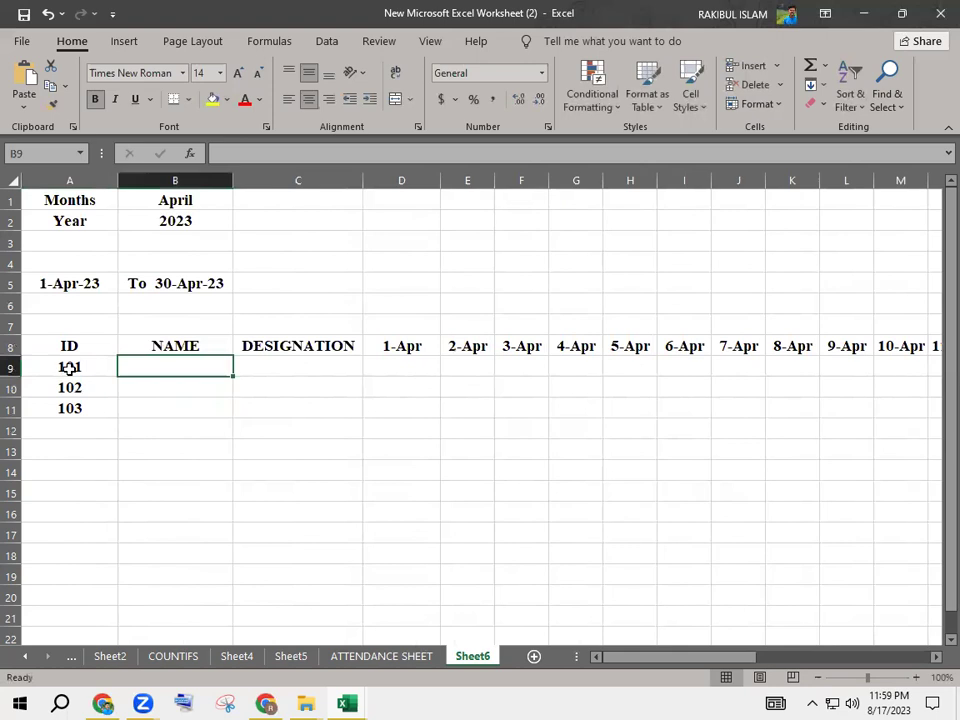
text(MR.A)
key(Return)
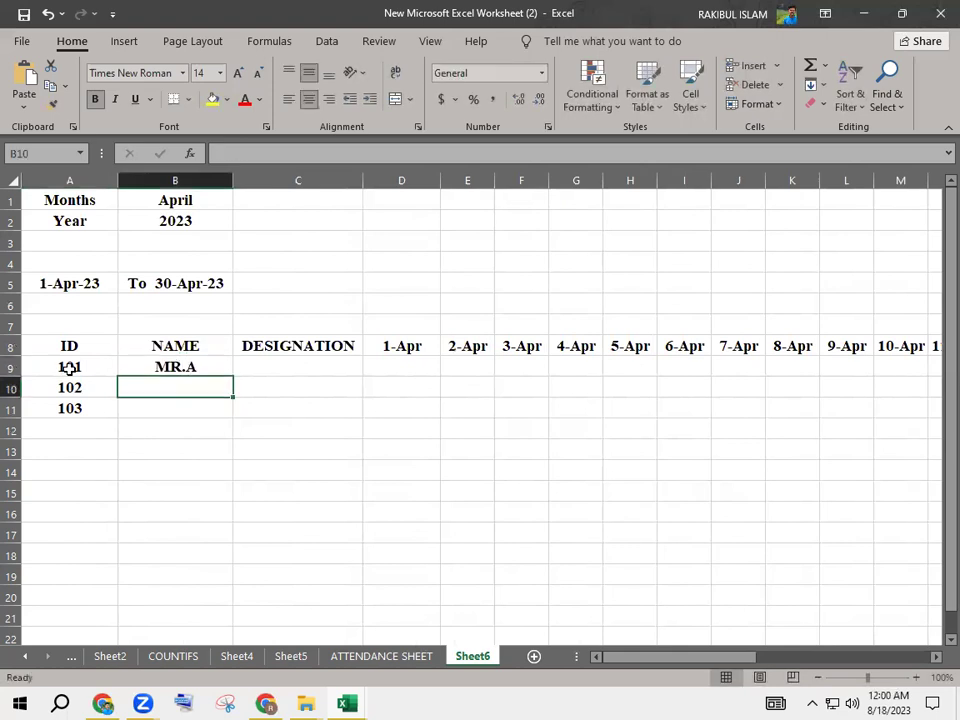
text(MR.)
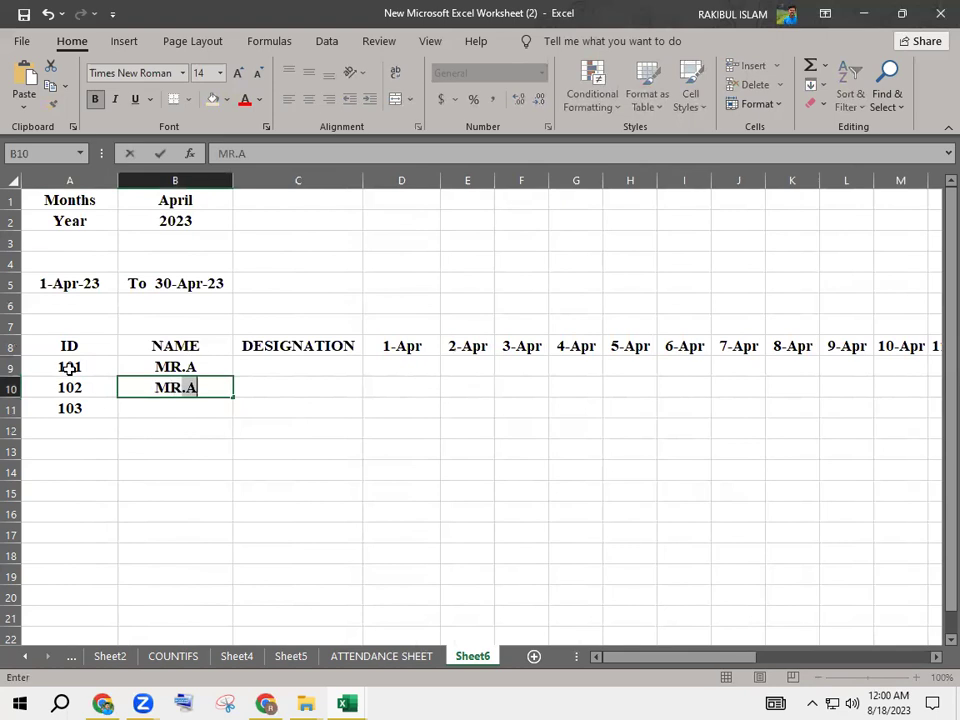
text(B)
key(Return)
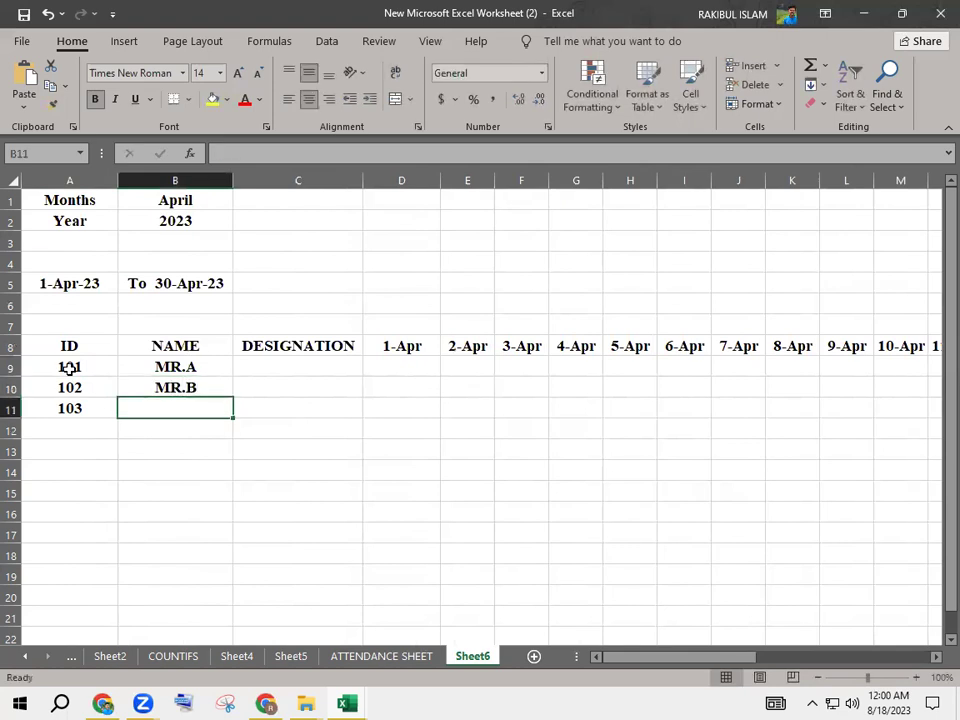
text(MR.C)
key(Return)
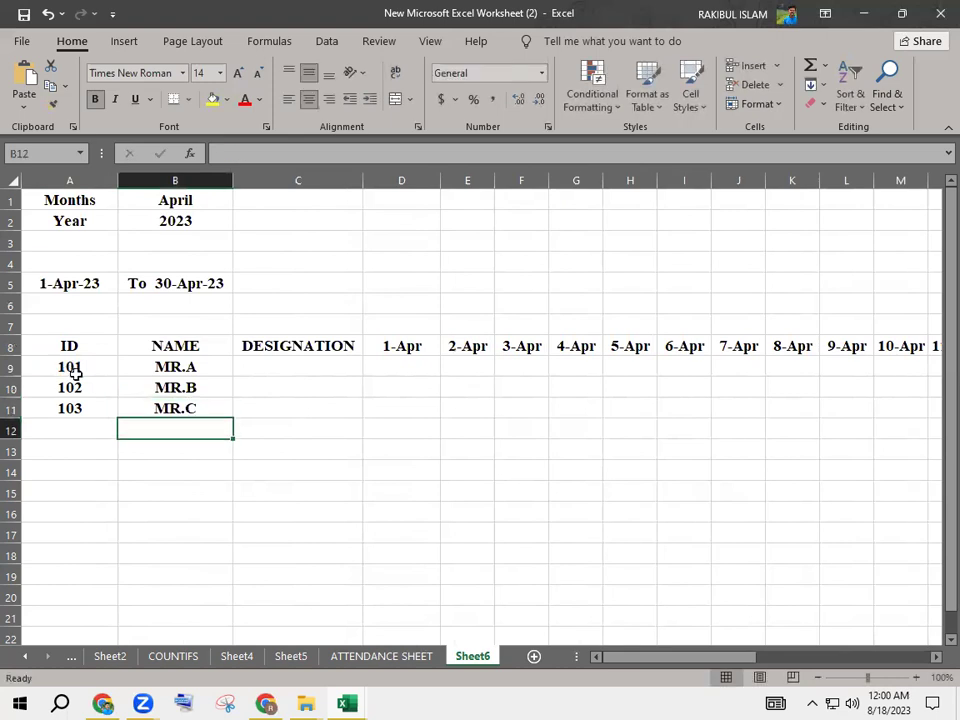
- Enter the designations MD, DMD and CEO in C9:C11
click(284, 374)
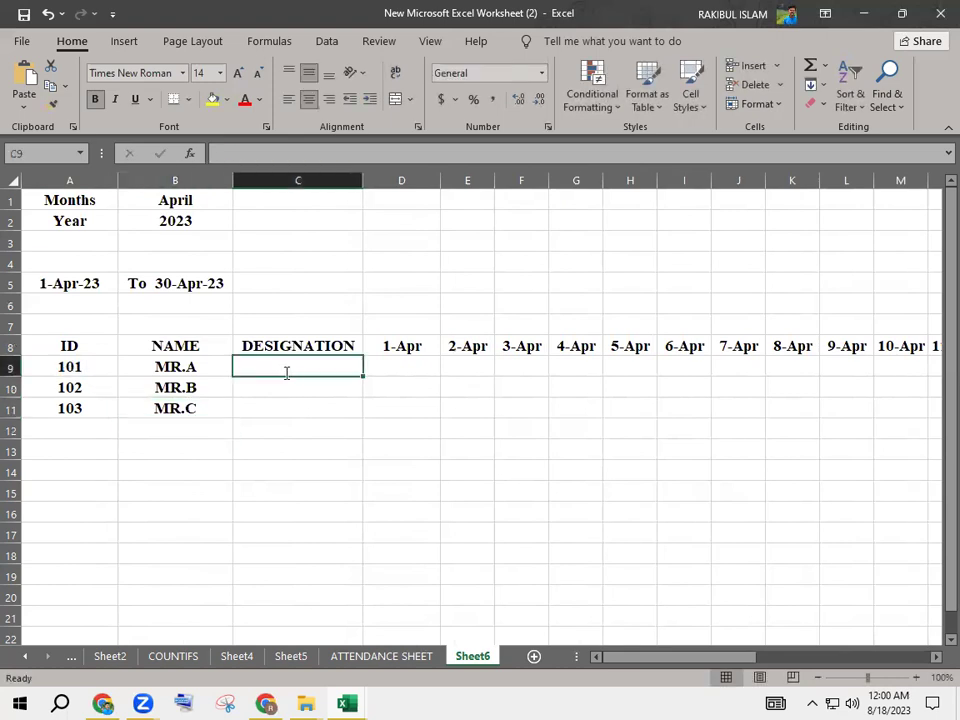
text(MD)
key(Return)
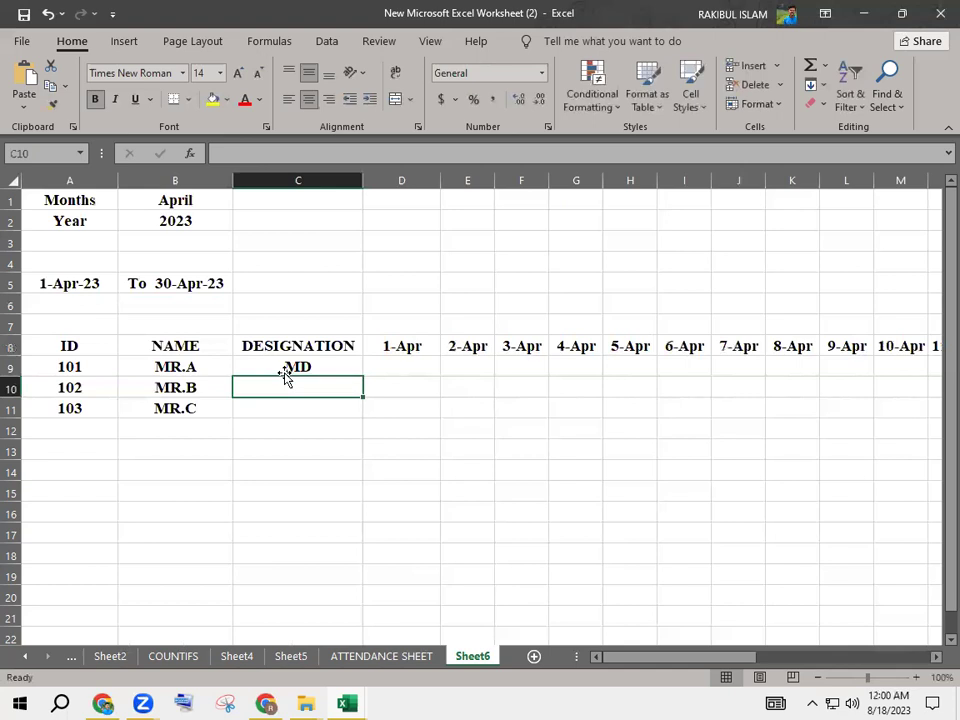
text(DMD)
key(Return)
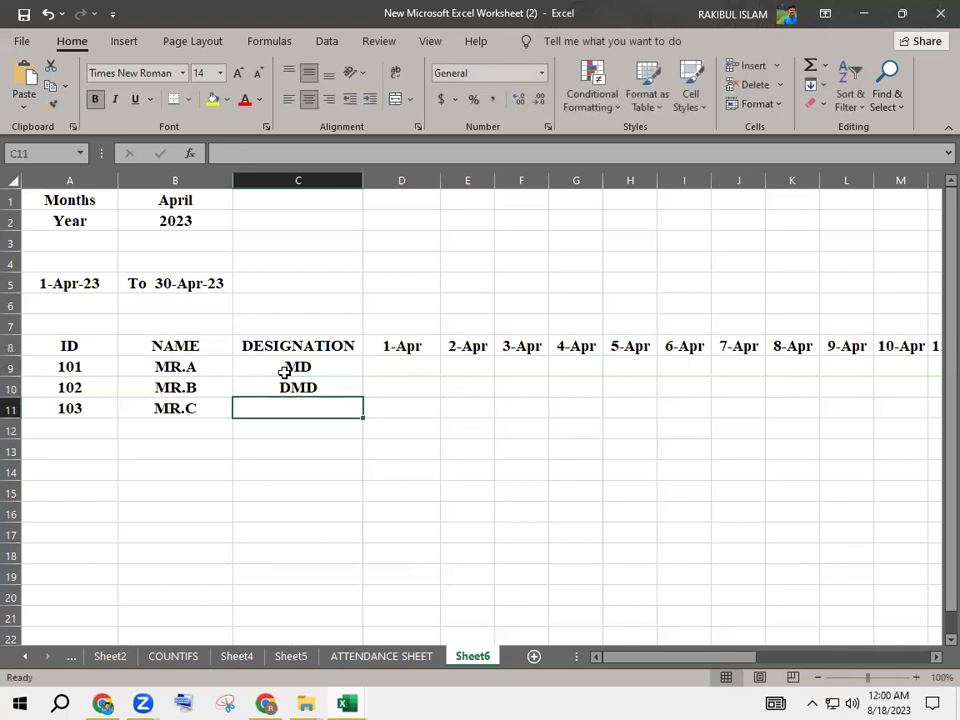
text(CEO)
key(Return)
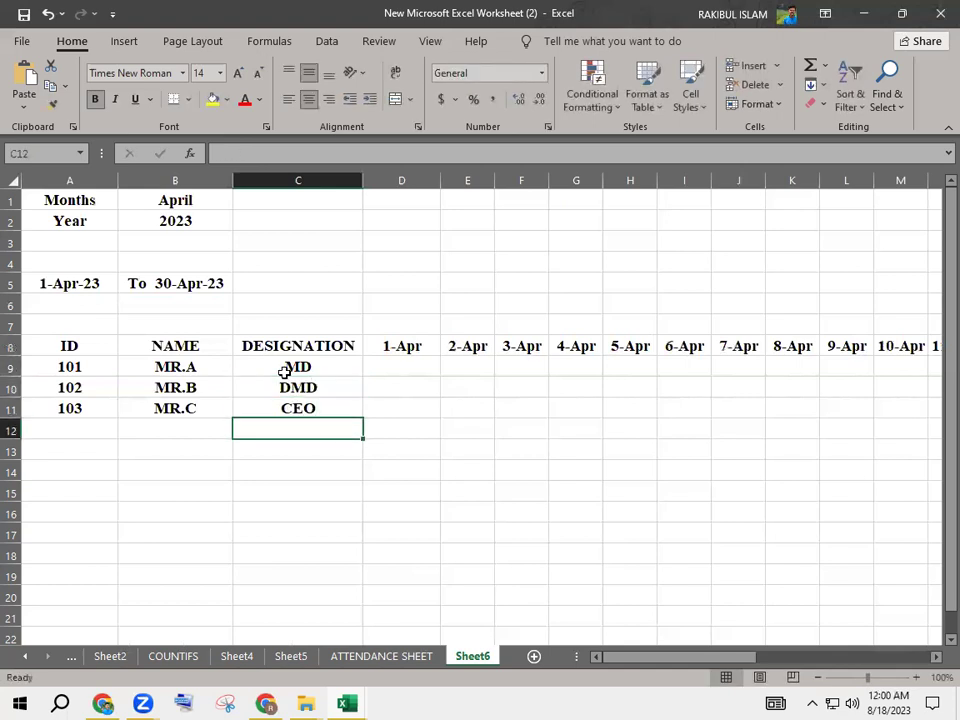
- Apply All Borders to the attendance table A8:AJ11
drag(62, 345, 914, 383)
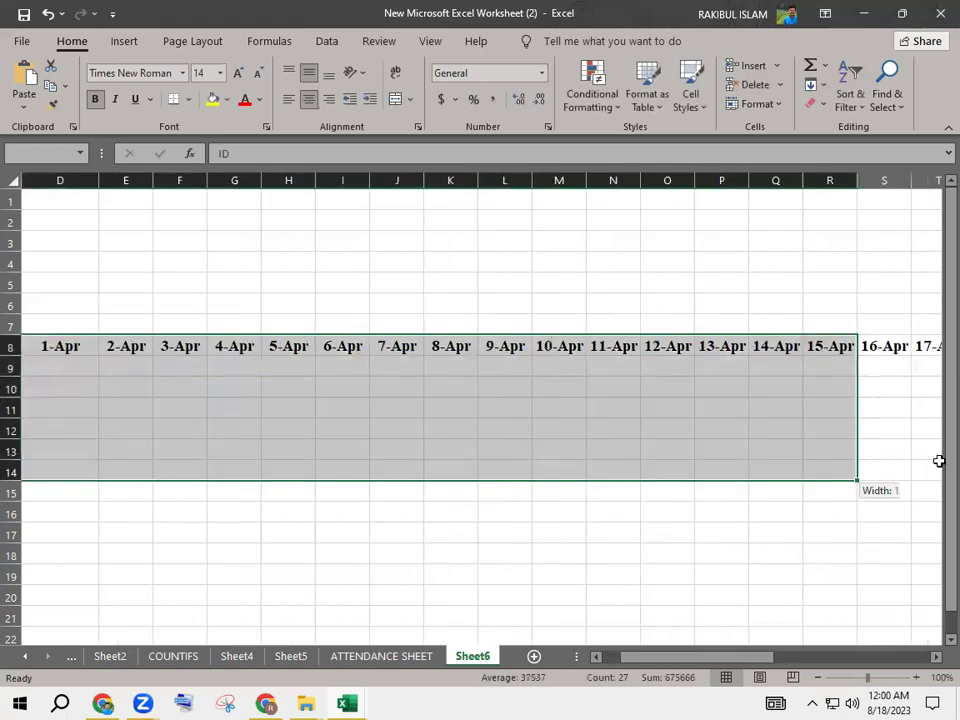
mouse_move(914, 383)
mouse_down()
mouse_move(939, 398)
mouse_move(880, 399)
mouse_up()
click(188, 99)
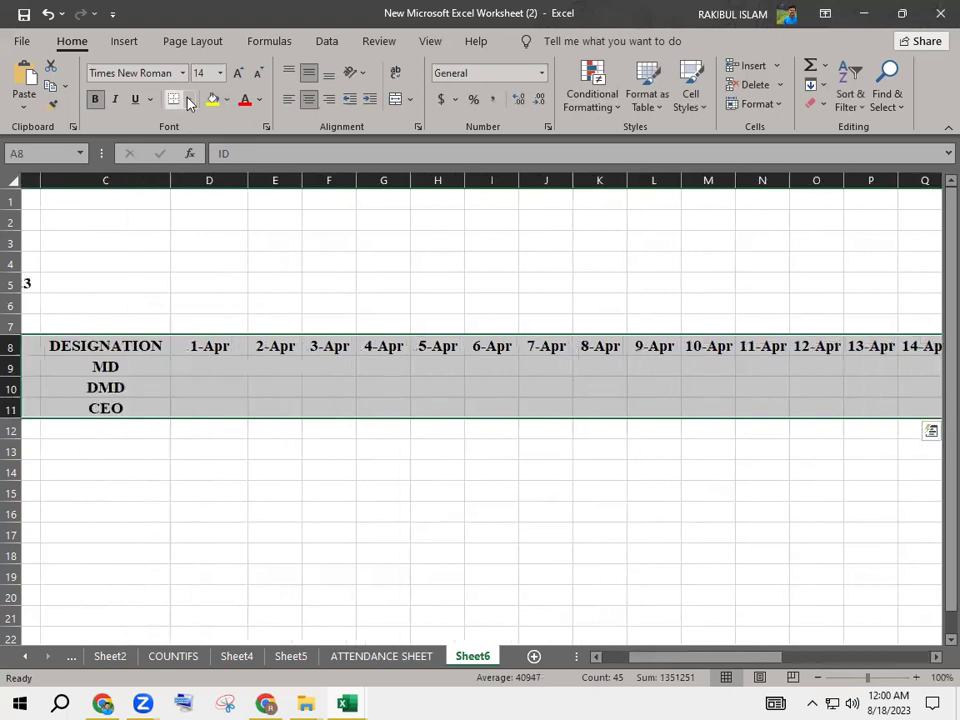
click(212, 266)
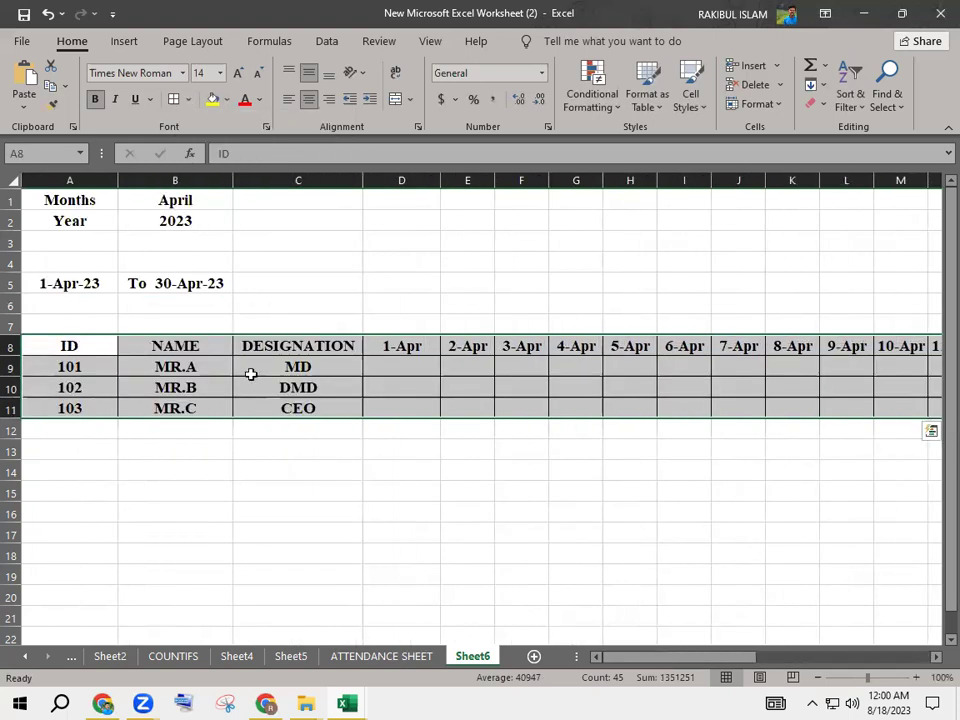
click(255, 386)
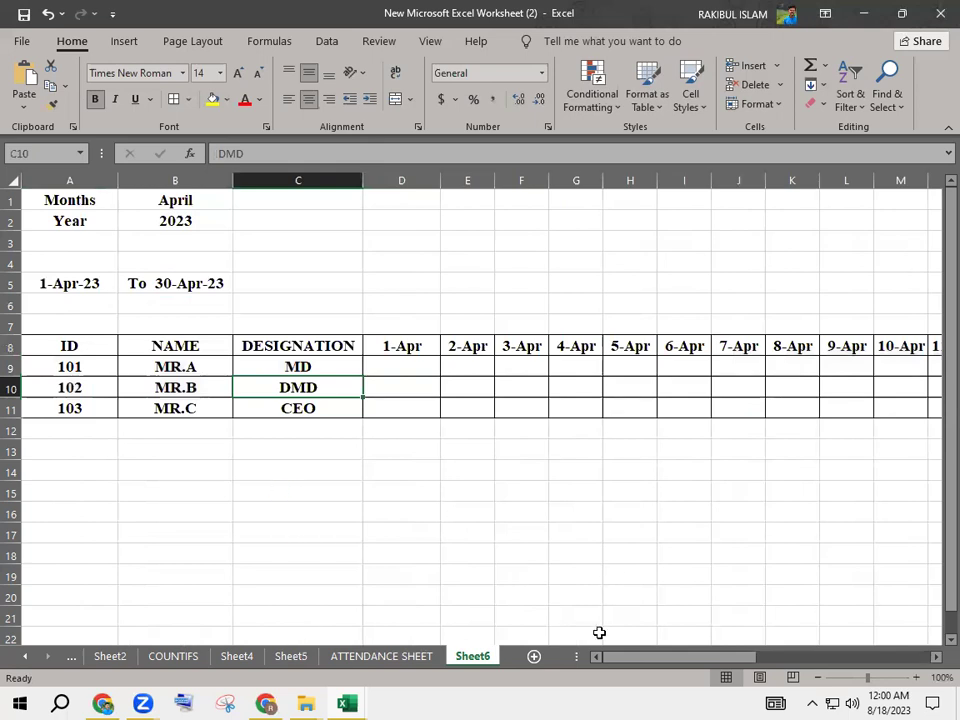
click(168, 199)
click(175, 219)
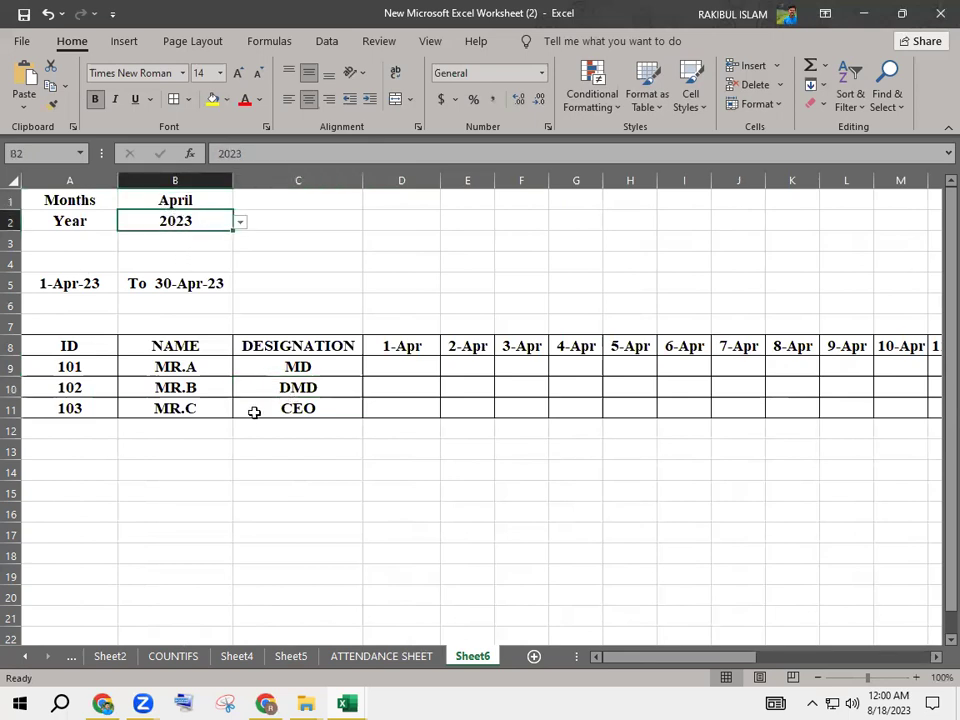
- Choose 2024 in the B2 year dropdown and June in the B1 month dropdown
click(240, 226)
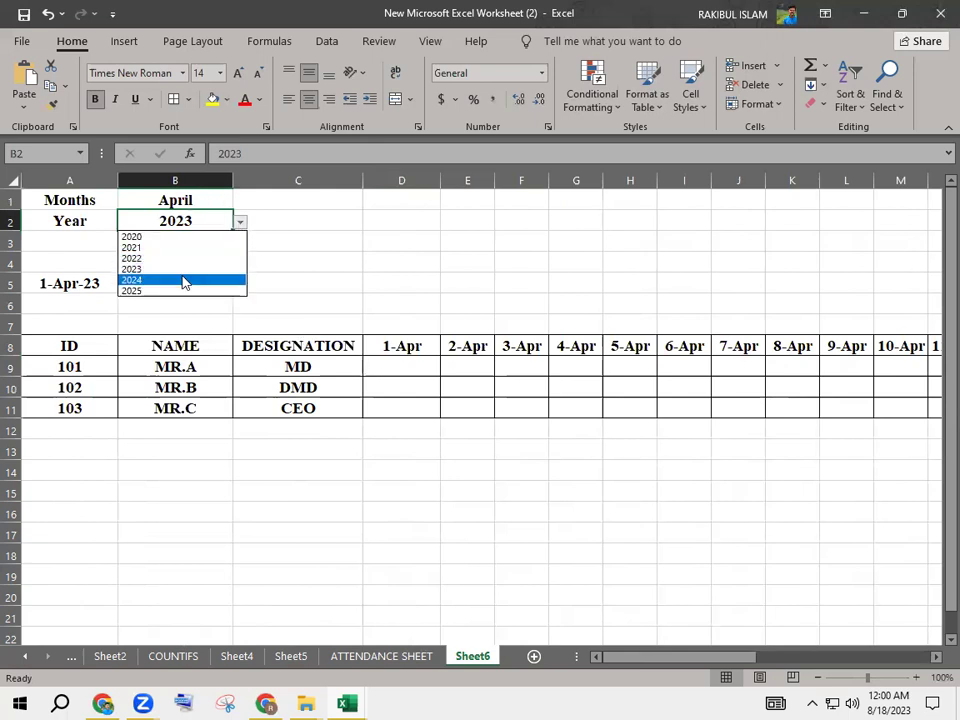
click(183, 278)
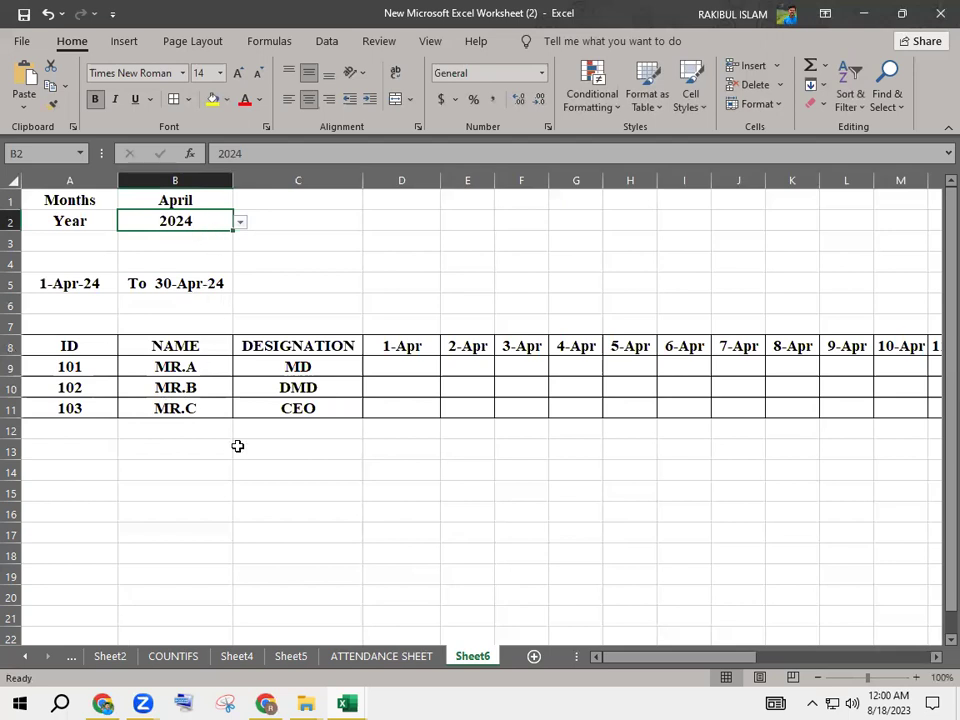
click(392, 366)
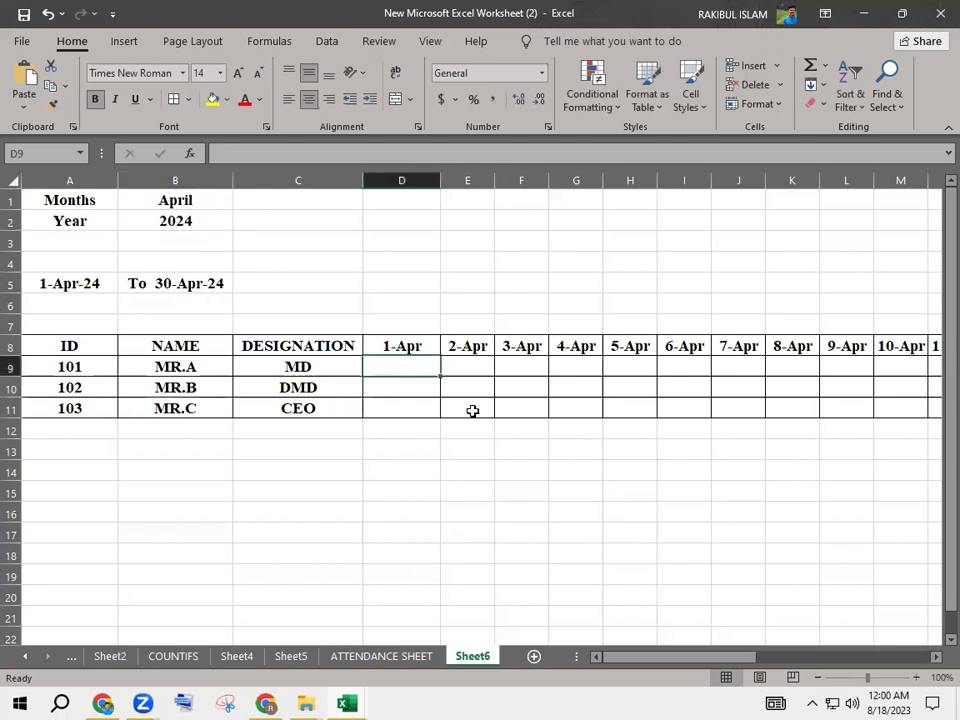
click(202, 204)
click(240, 201)
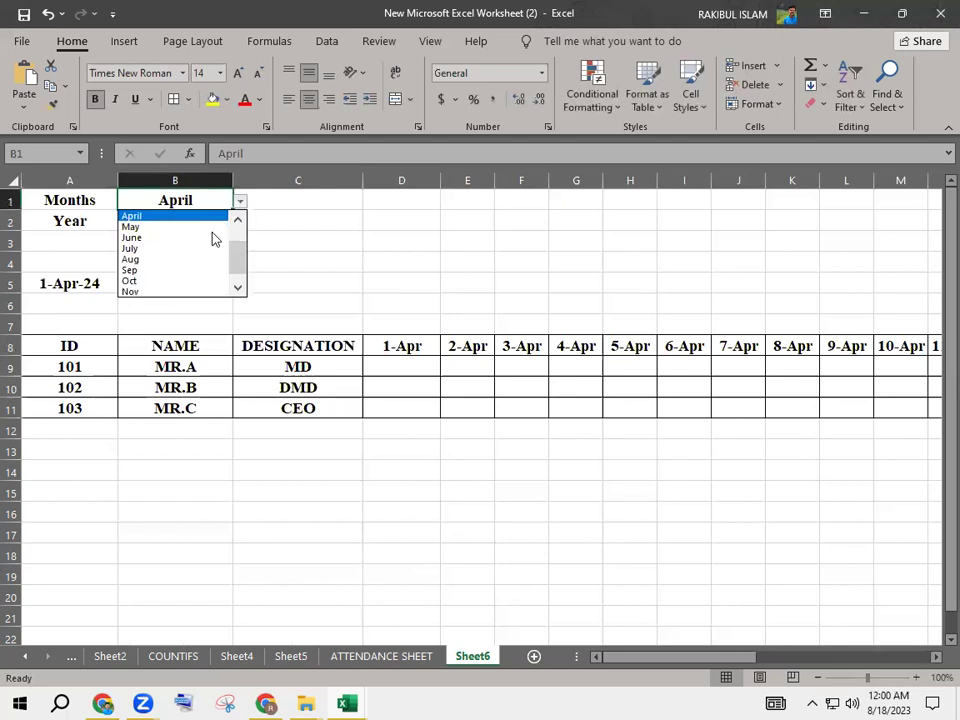
click(190, 237)
click(463, 296)
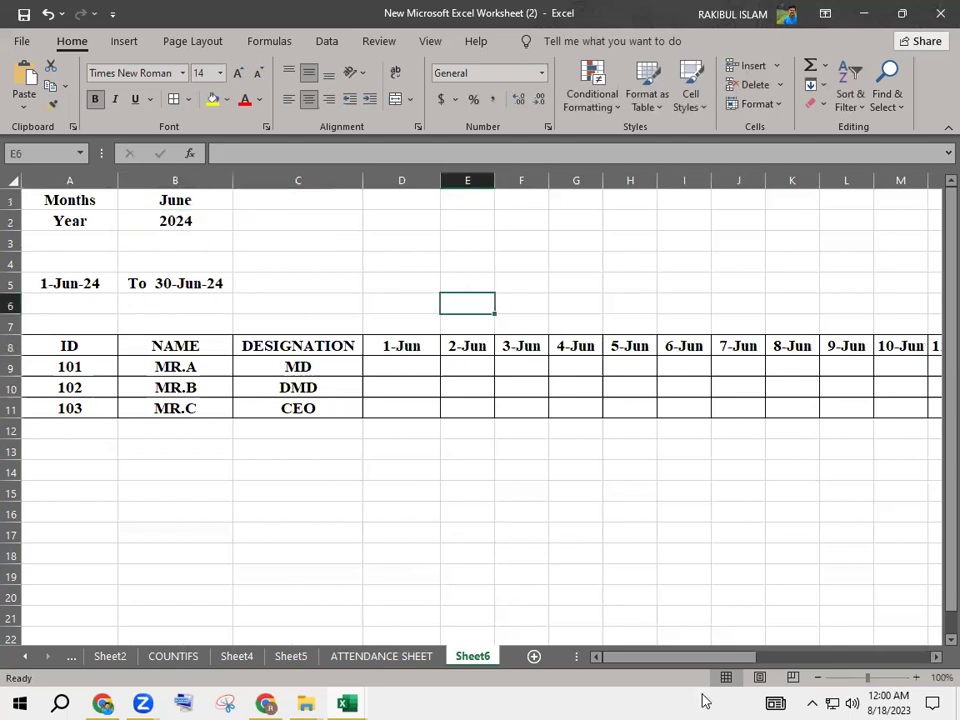
mouse_move(681, 664)
mouse_down()
mouse_move(898, 645)
mouse_move(240, 640)
mouse_up()
click(446, 343)
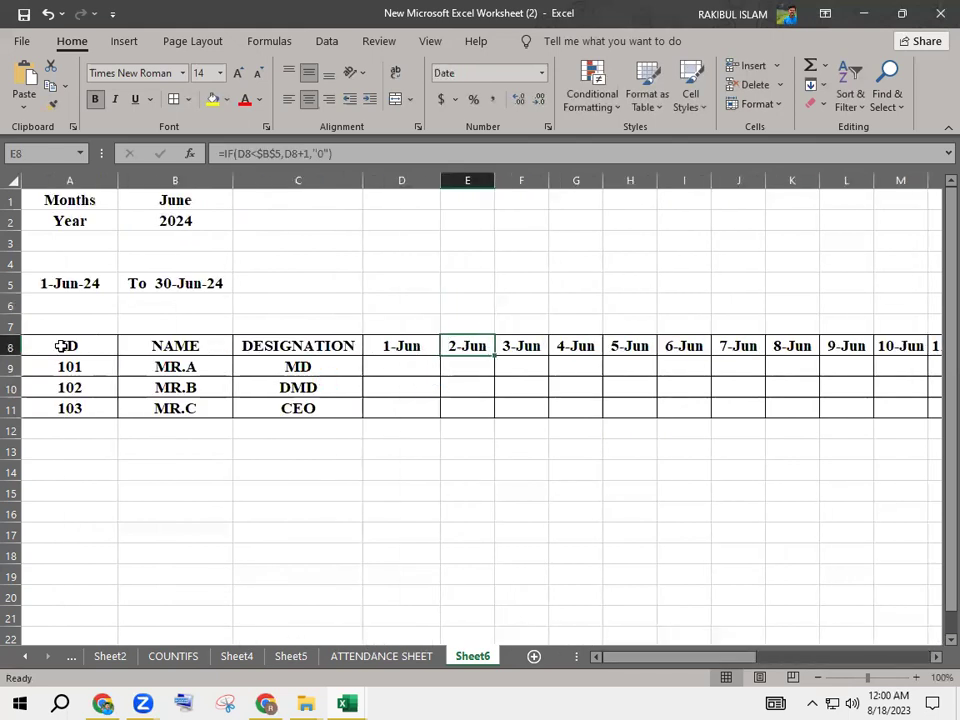
- Shift the ID, NAME, DESIGNATION headers down and merge each across rows 8–9
drag(61, 345, 290, 345)
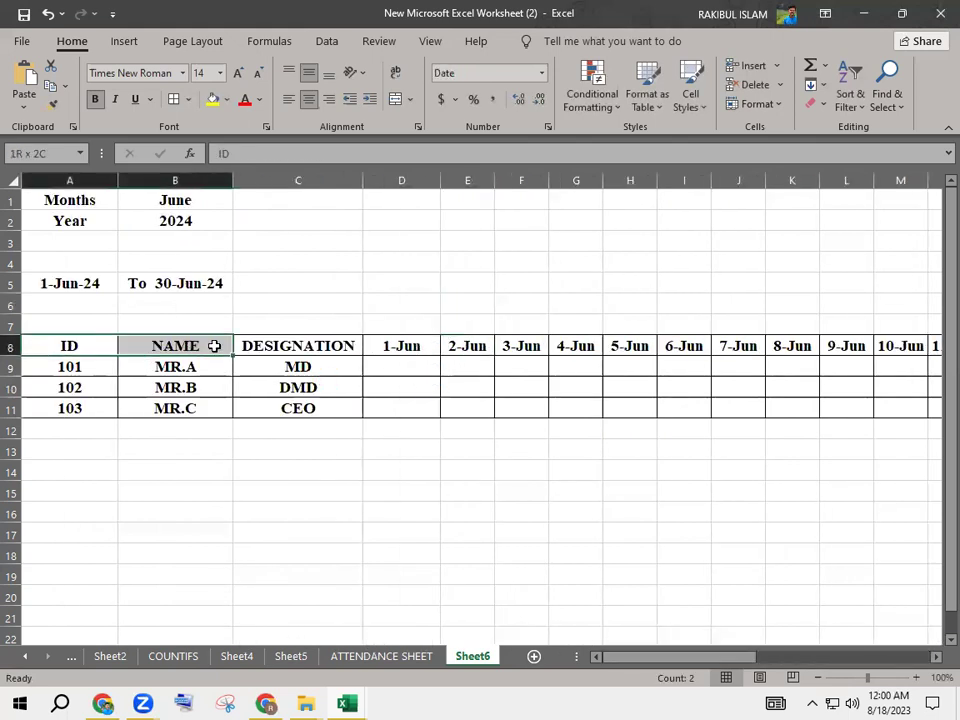
click(736, 63)
click(343, 426)
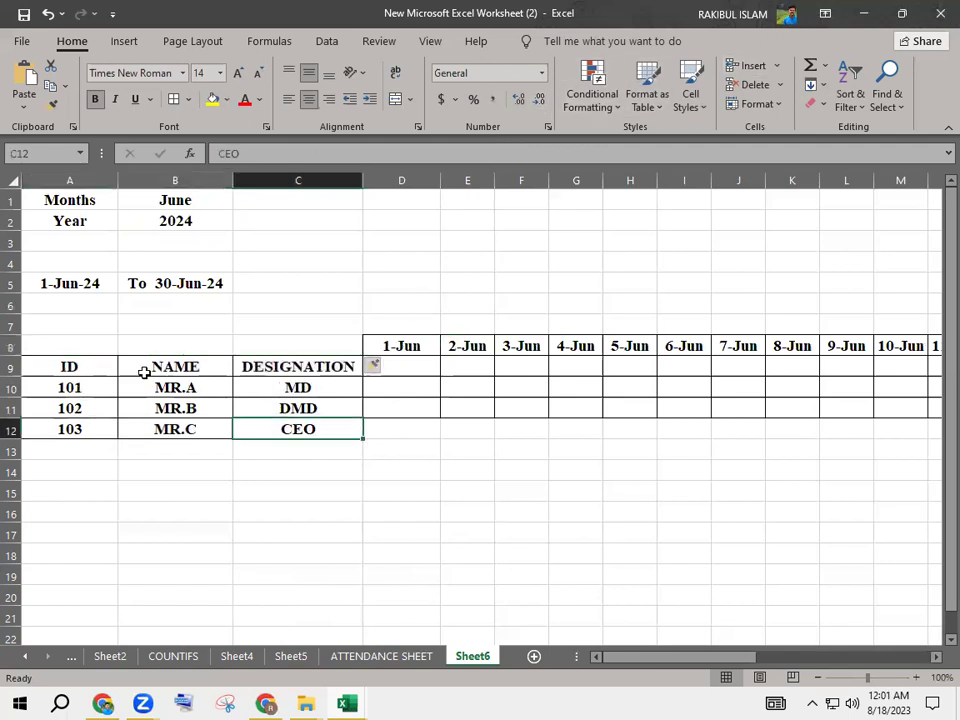
click(74, 345)
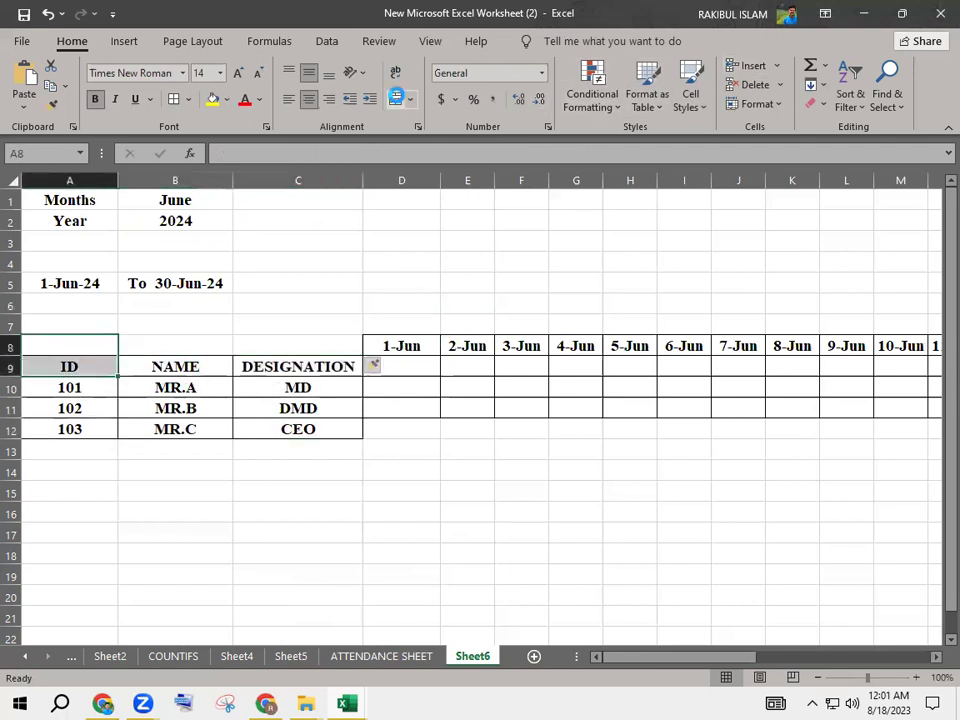
click(396, 97)
drag(186, 347, 180, 364)
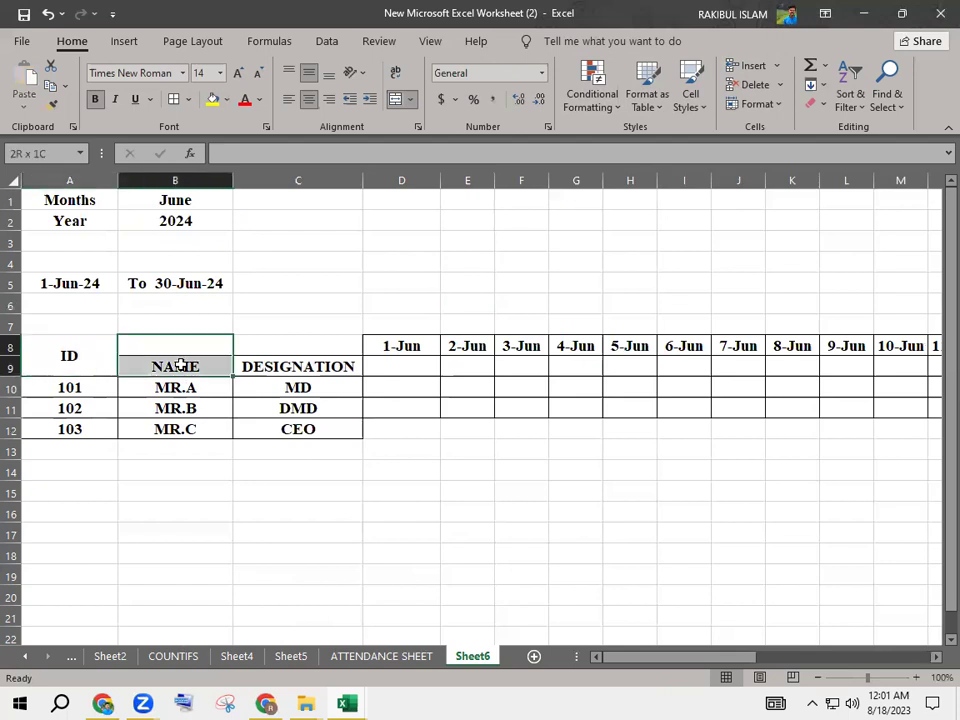
click(398, 104)
drag(280, 341, 280, 366)
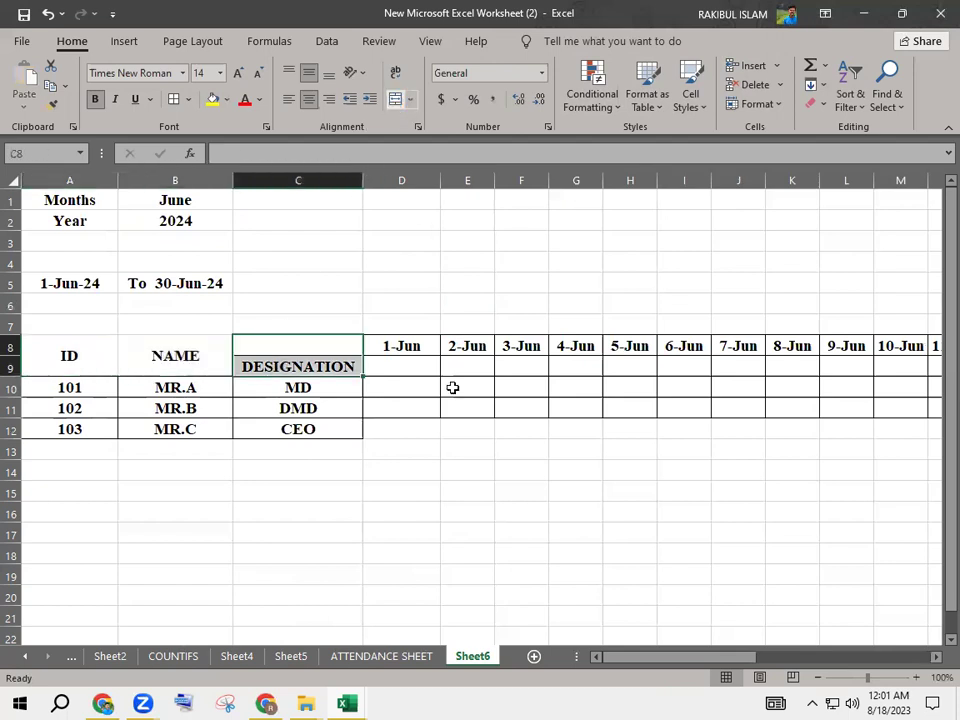
key(F4)
click(468, 469)
- Copy the attendance grid's borders onto row 12 with Format Painter
click(381, 429)
click(384, 405)
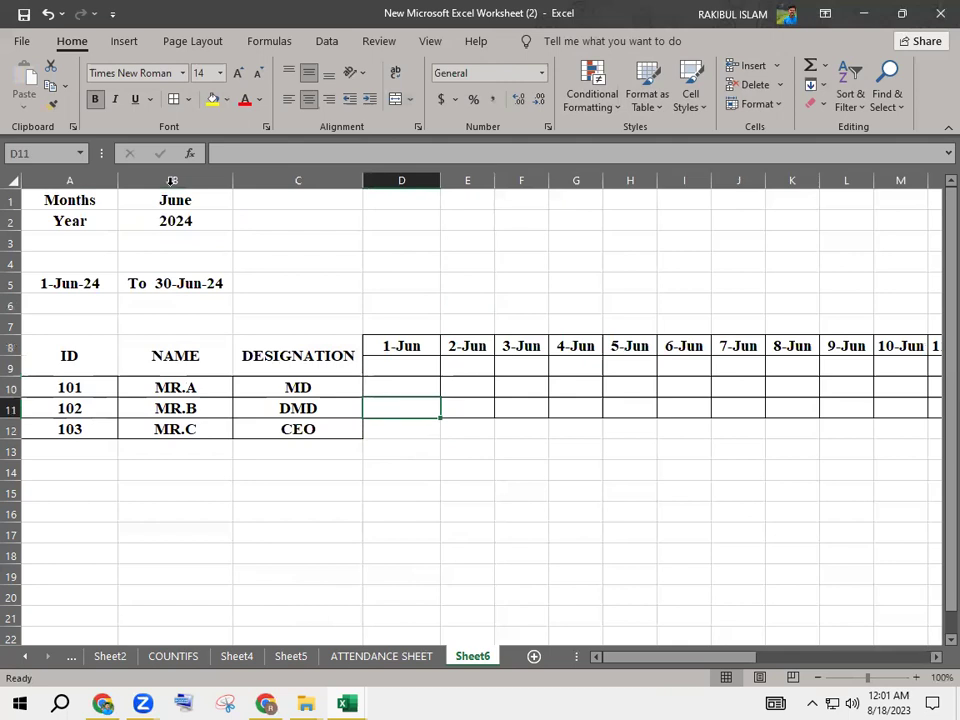
click(50, 104)
mouse_move(396, 429)
mouse_down()
mouse_move(628, 431)
mouse_move(940, 409)
mouse_up()
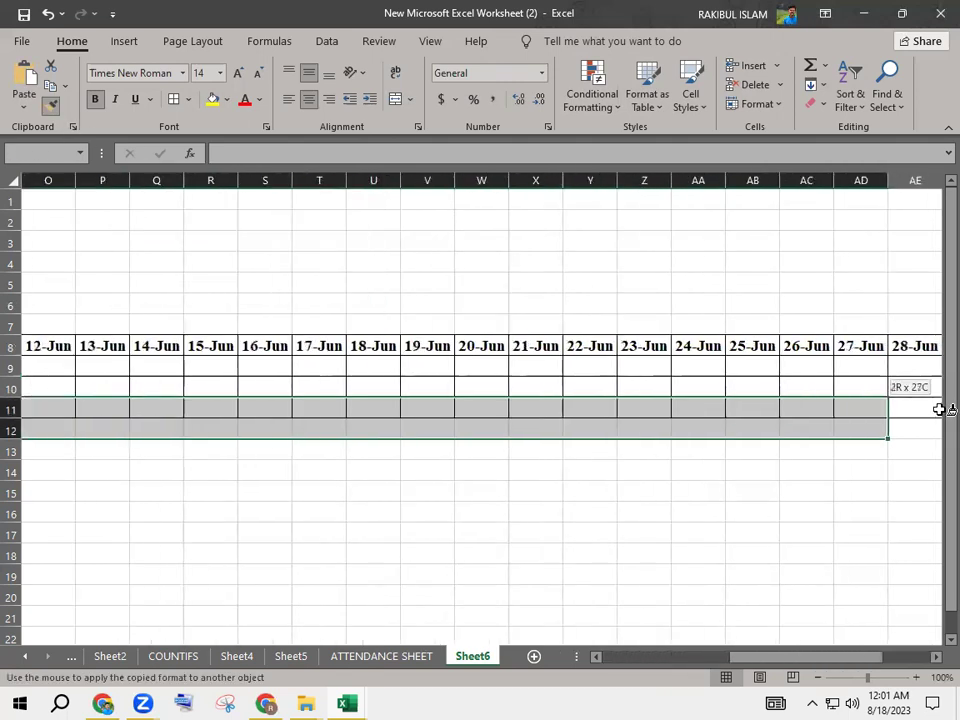
drag(940, 409, 867, 428)
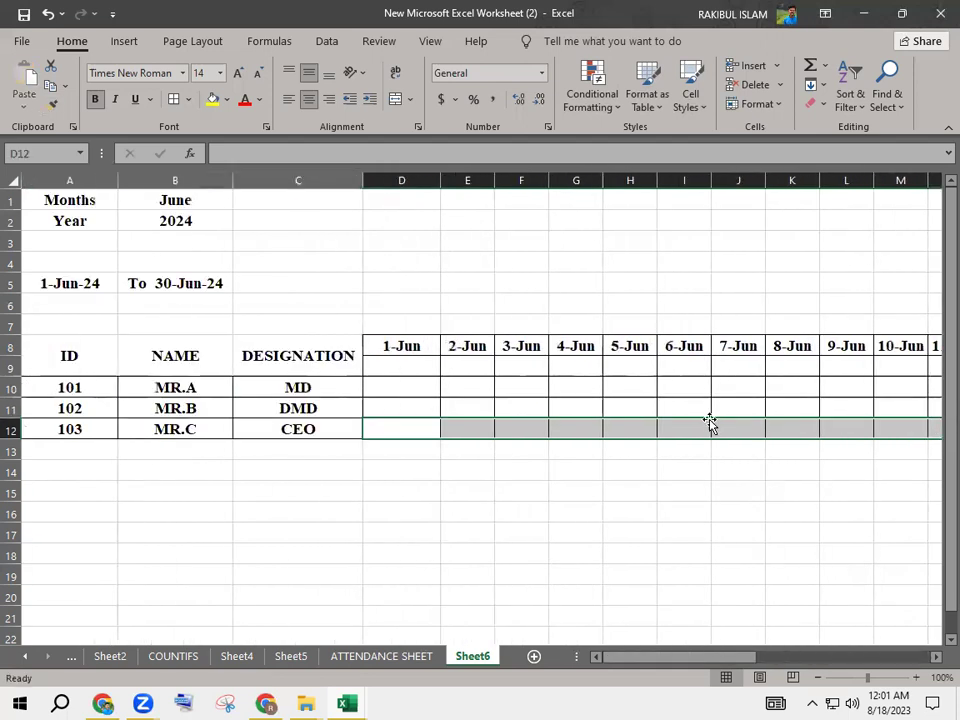
click(558, 515)
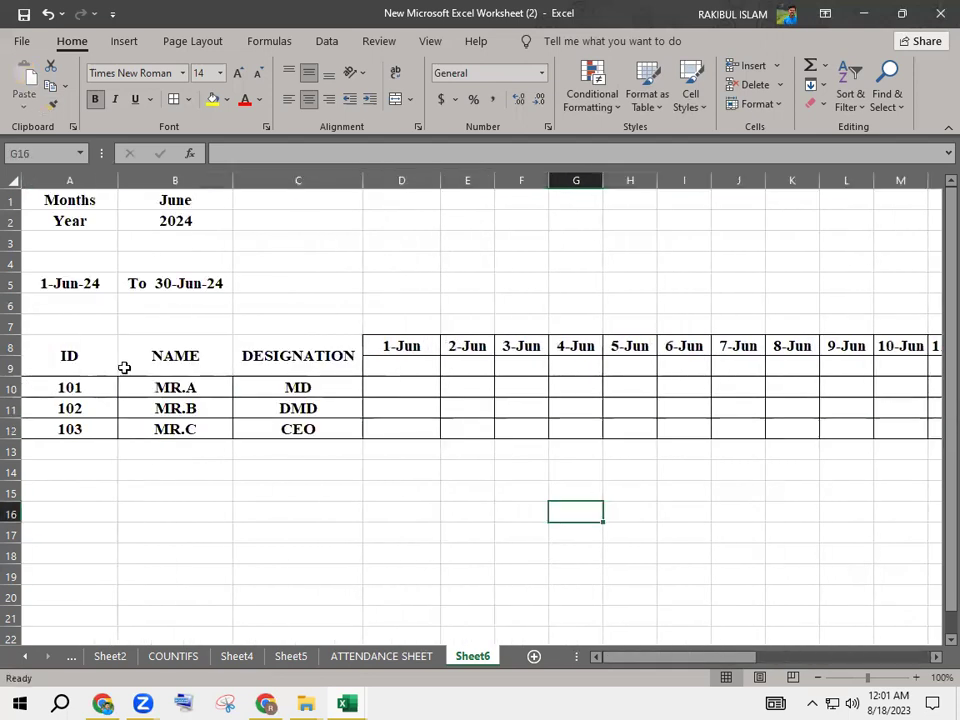
drag(69, 360, 298, 428)
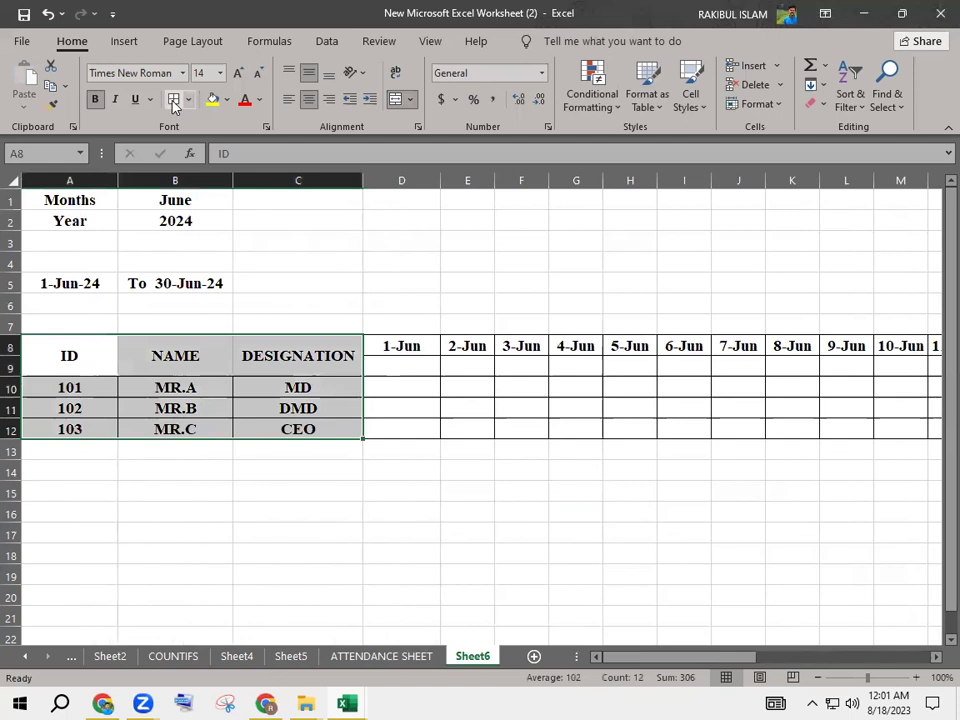
click(389, 368)
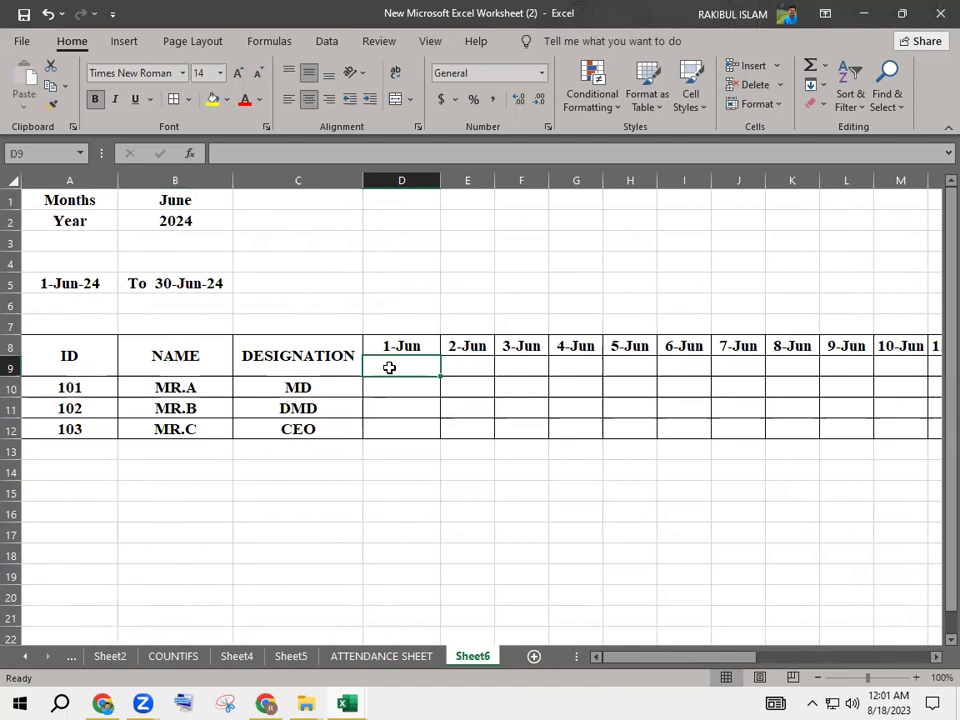
- Enter =TEXT(D8,"ddd") in D9 to show the weekday of 1-Jun
text(=)
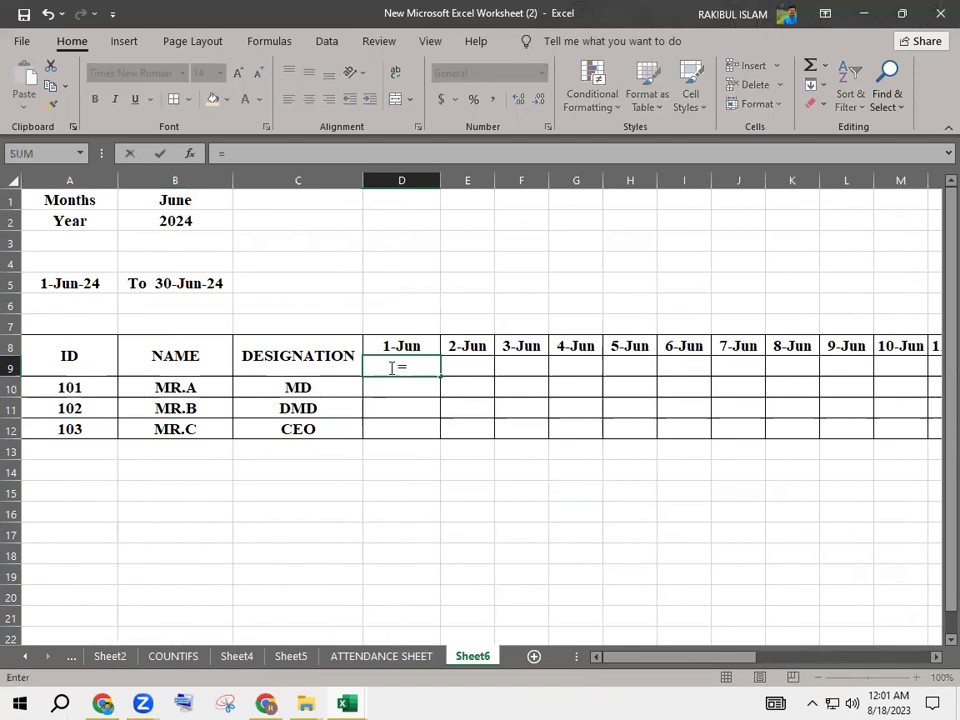
text(tex)
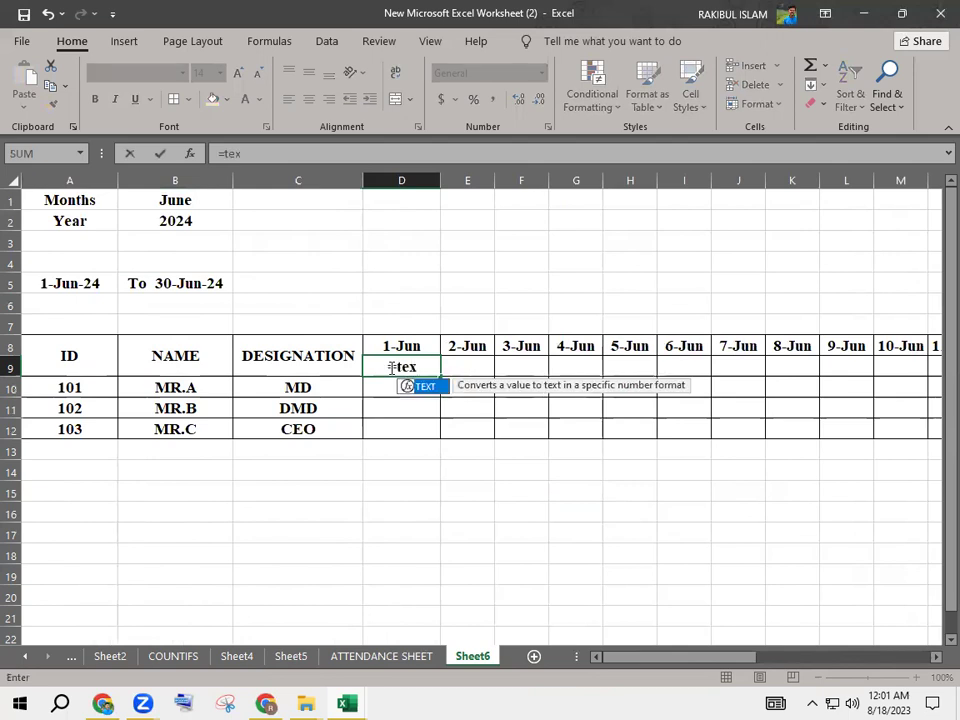
double_click(430, 386)
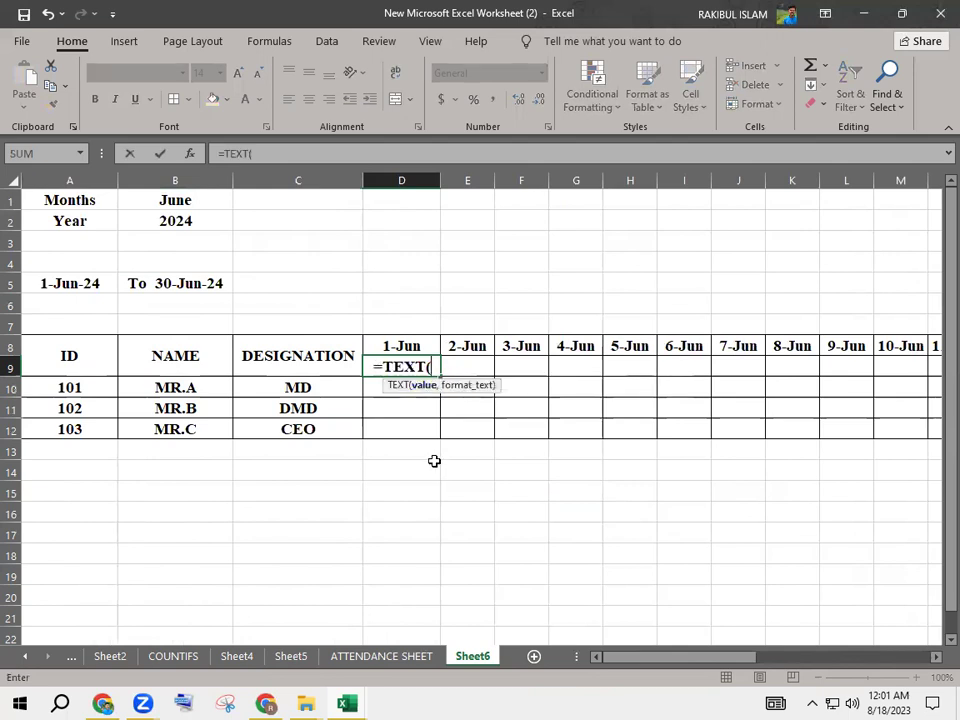
click(386, 341)
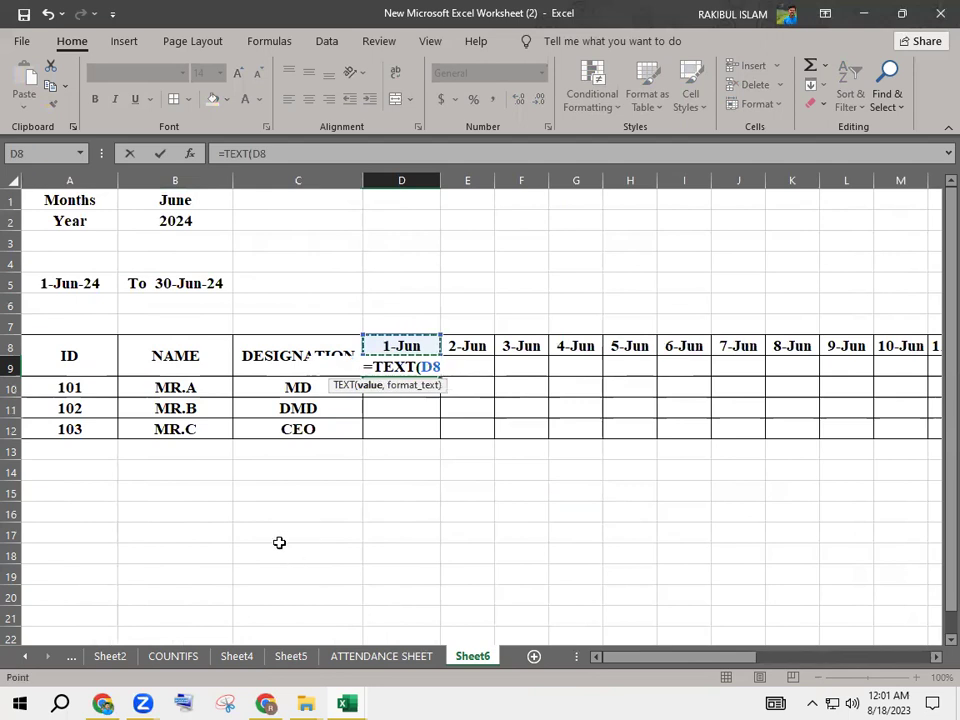
text(,)
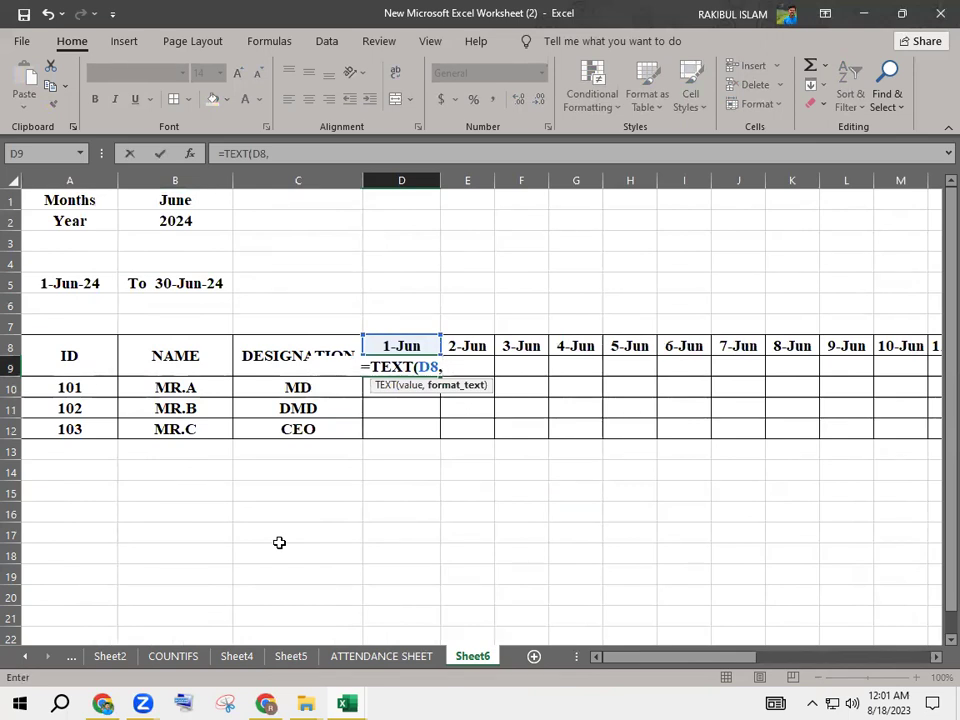
text("ddd)
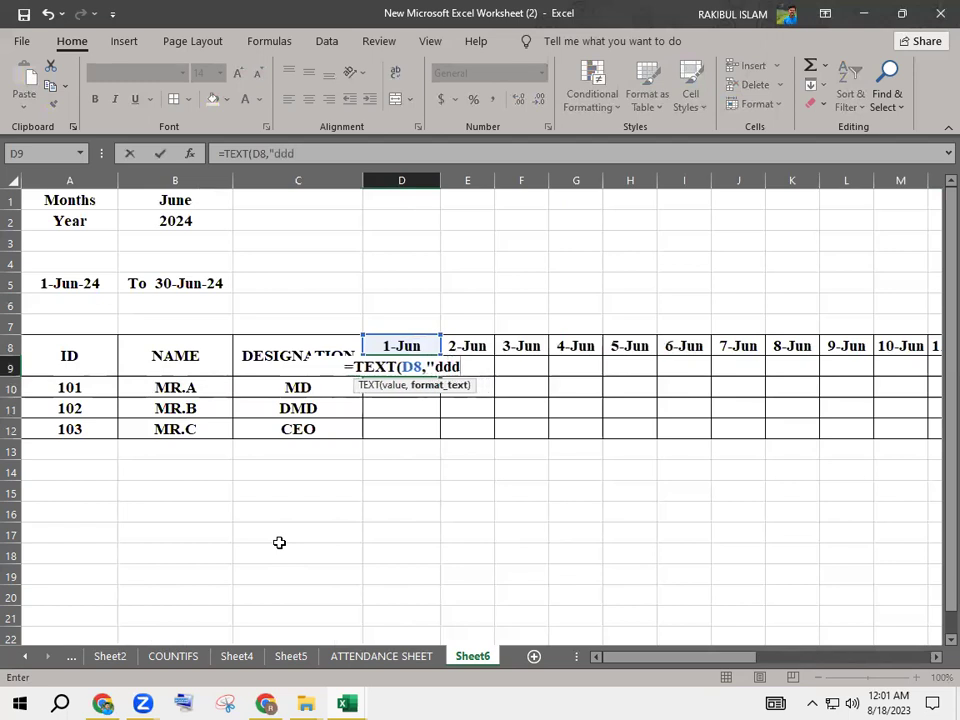
text(")
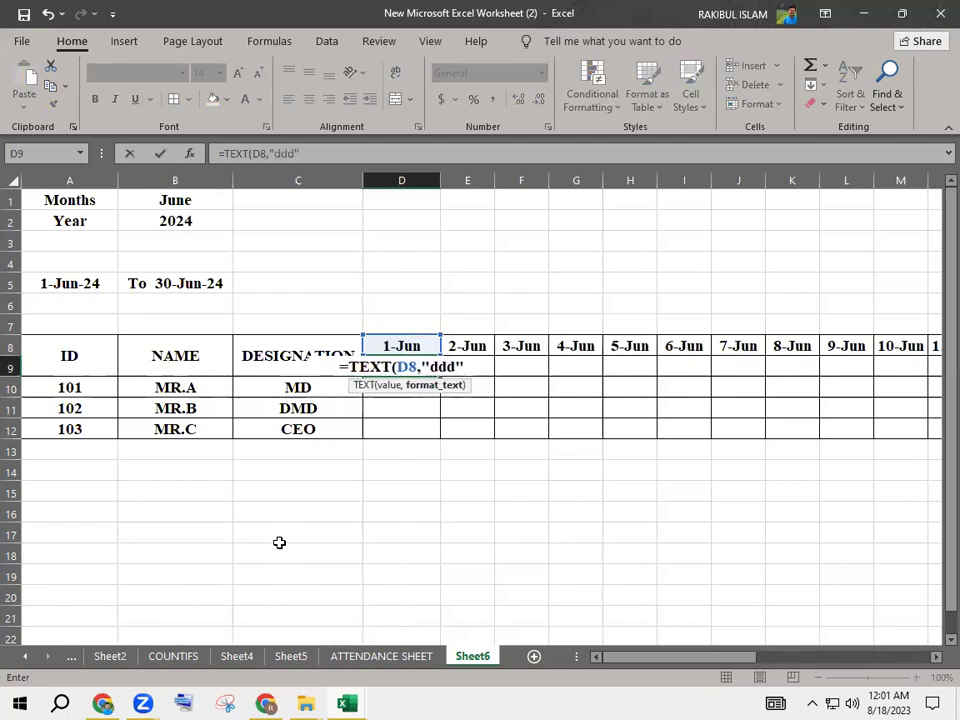
key(Return)
key(Up)
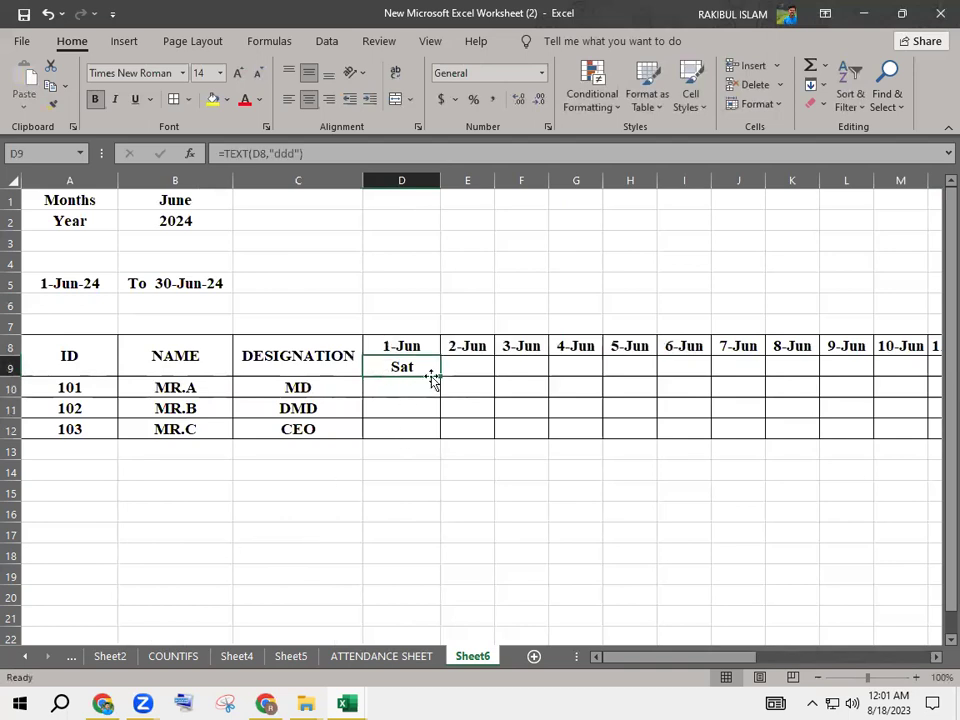
- Fill the weekday formula across row 9 to 30-Jun and delete the extra Sat under the 0 column
drag(441, 376, 940, 376)
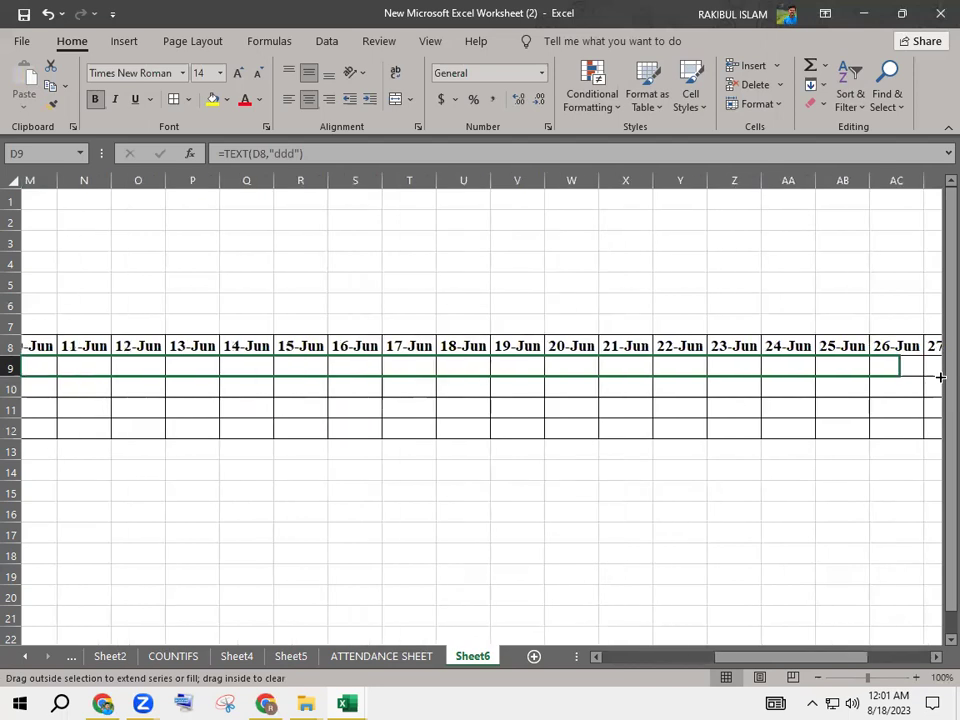
drag(940, 376, 770, 368)
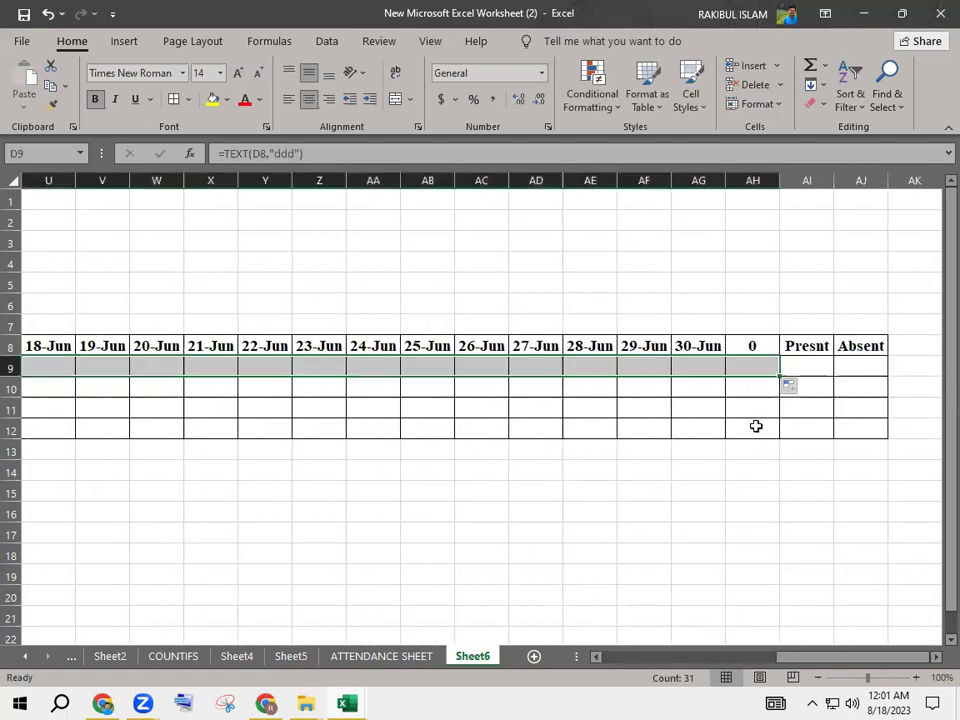
click(722, 412)
click(753, 368)
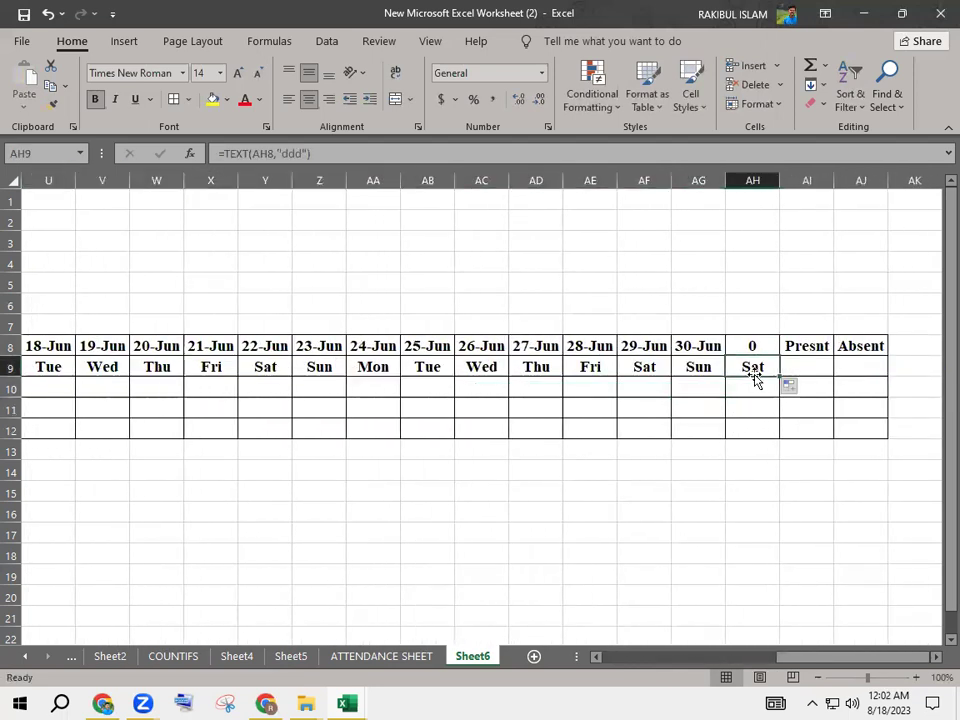
key(Delete)
drag(796, 657, 268, 628)
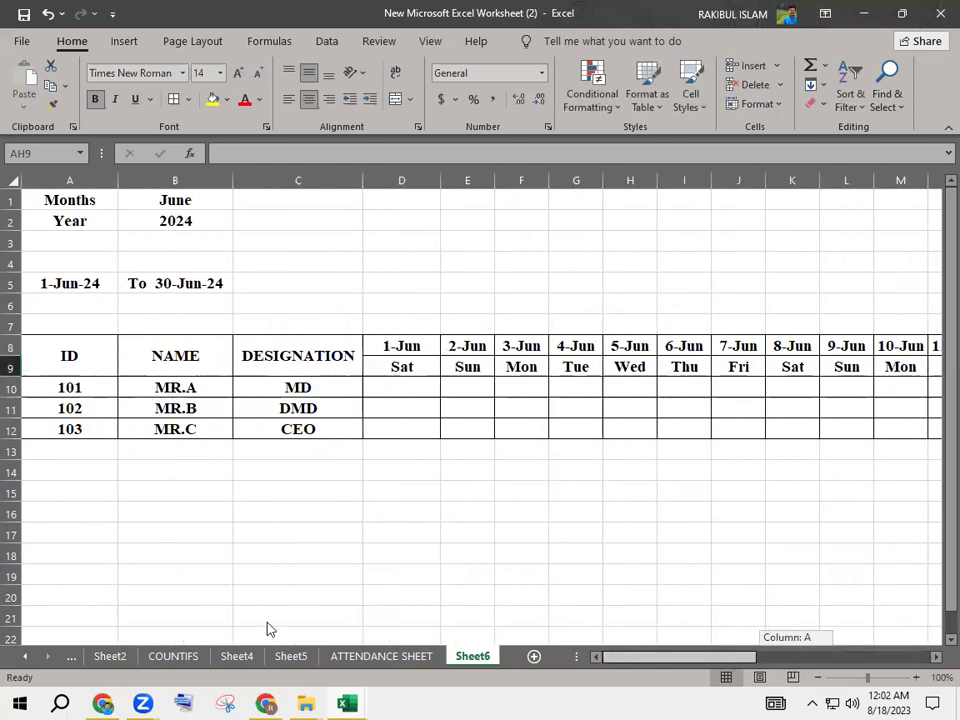
click(427, 368)
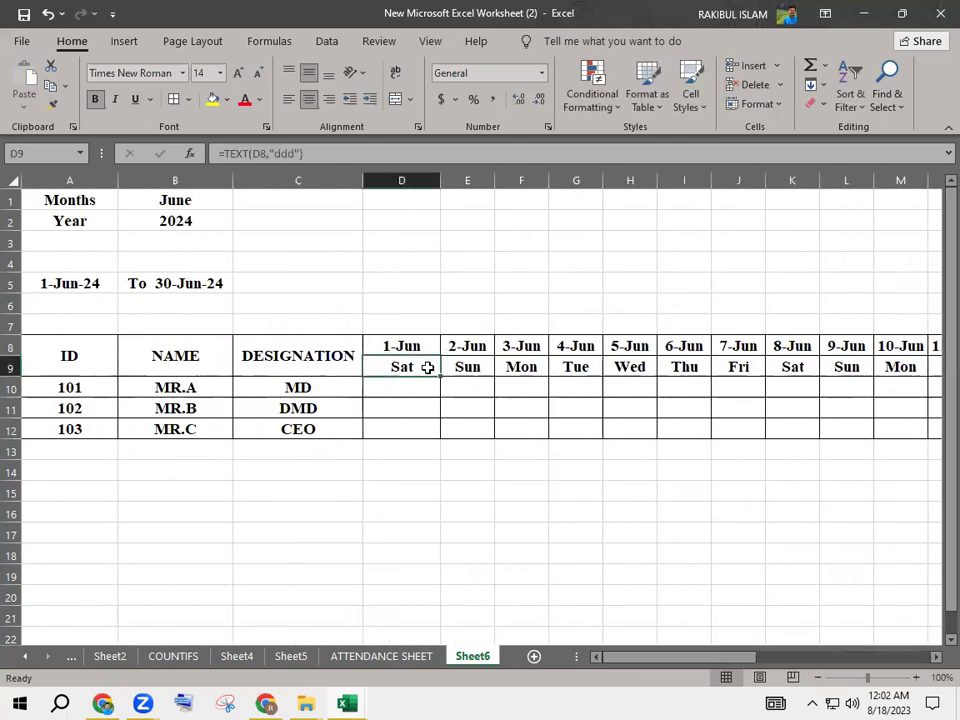
- Choose July from the month dropdown in B1
click(187, 203)
click(240, 201)
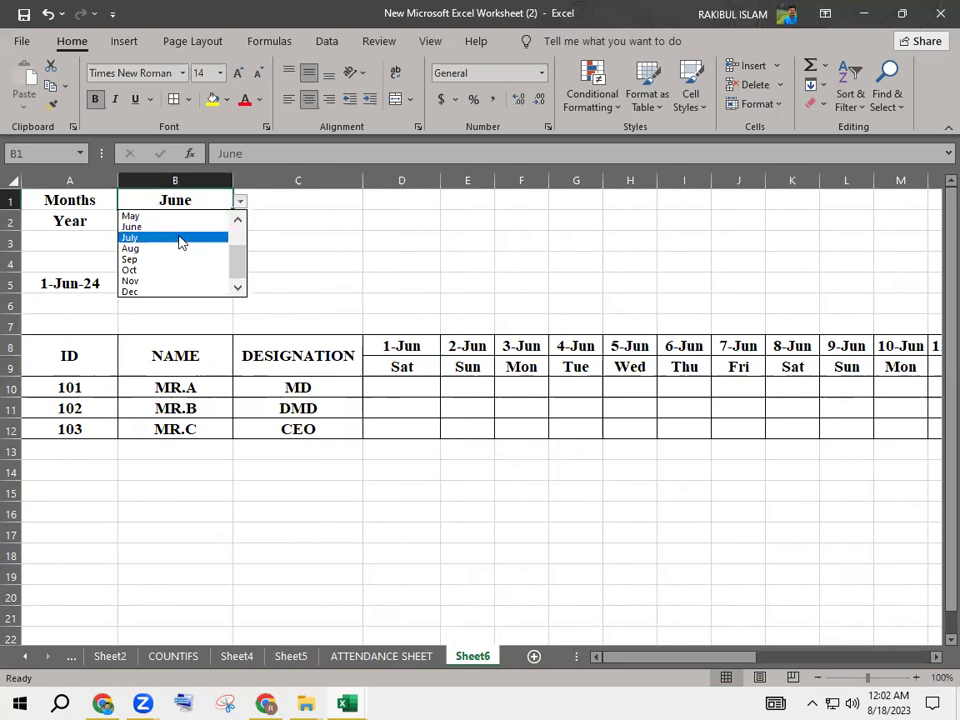
click(181, 242)
click(397, 367)
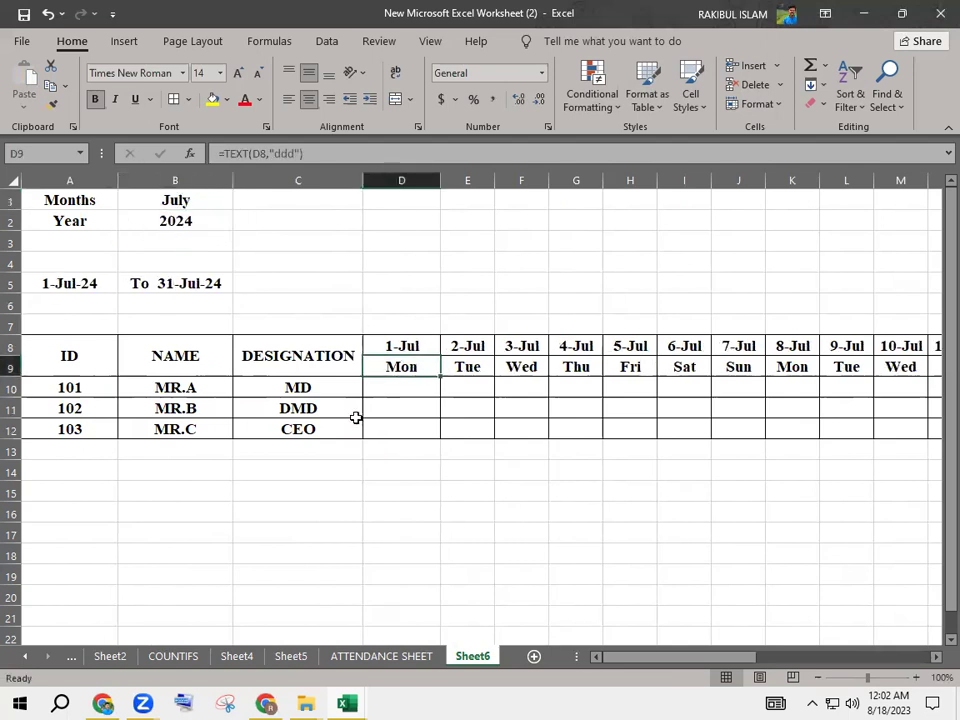
- Set the year in B2 to 2023 and the month in B1 to Aug
click(196, 218)
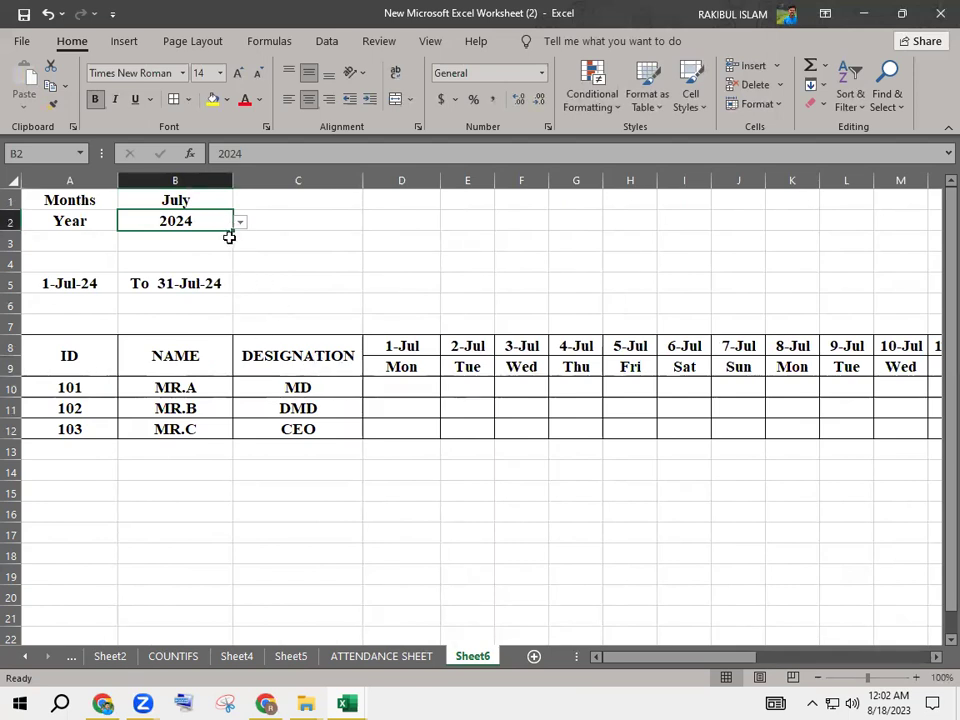
click(240, 221)
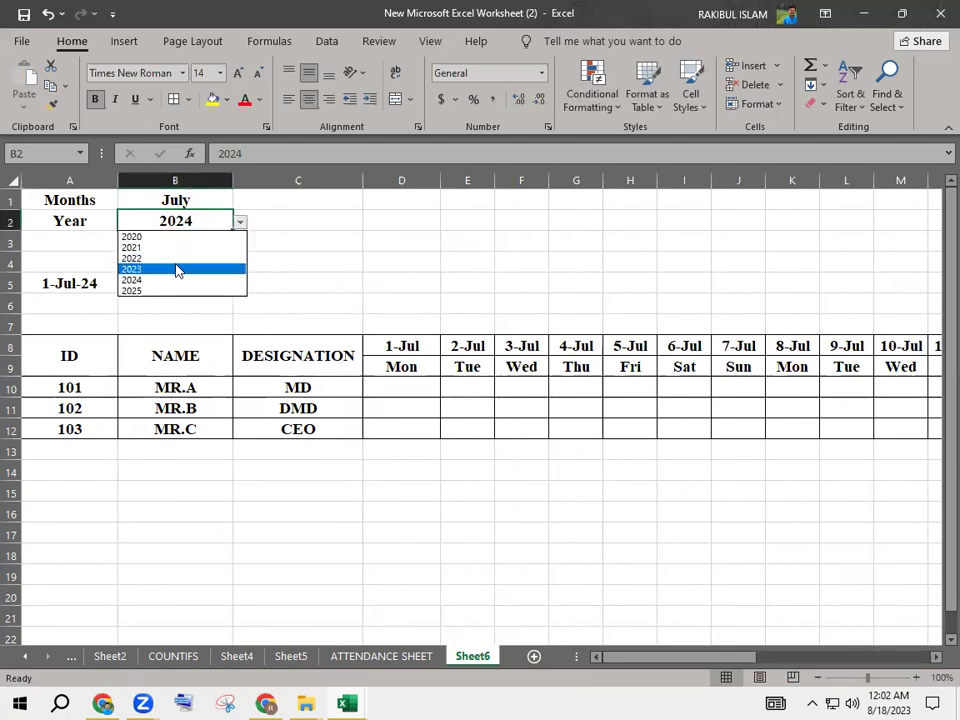
click(176, 270)
click(200, 201)
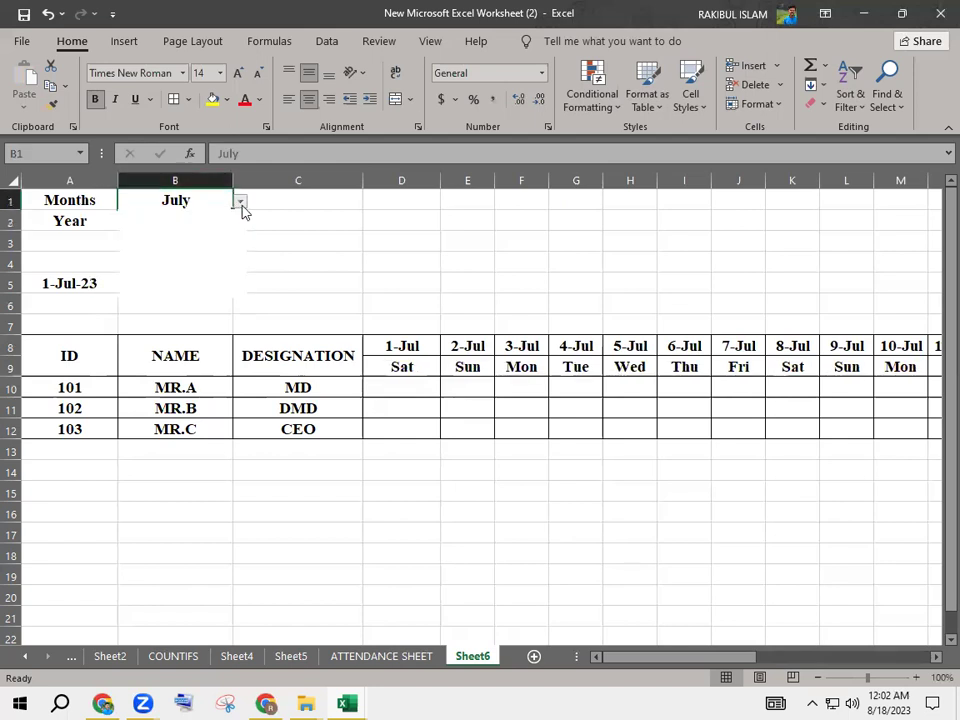
click(241, 203)
click(179, 256)
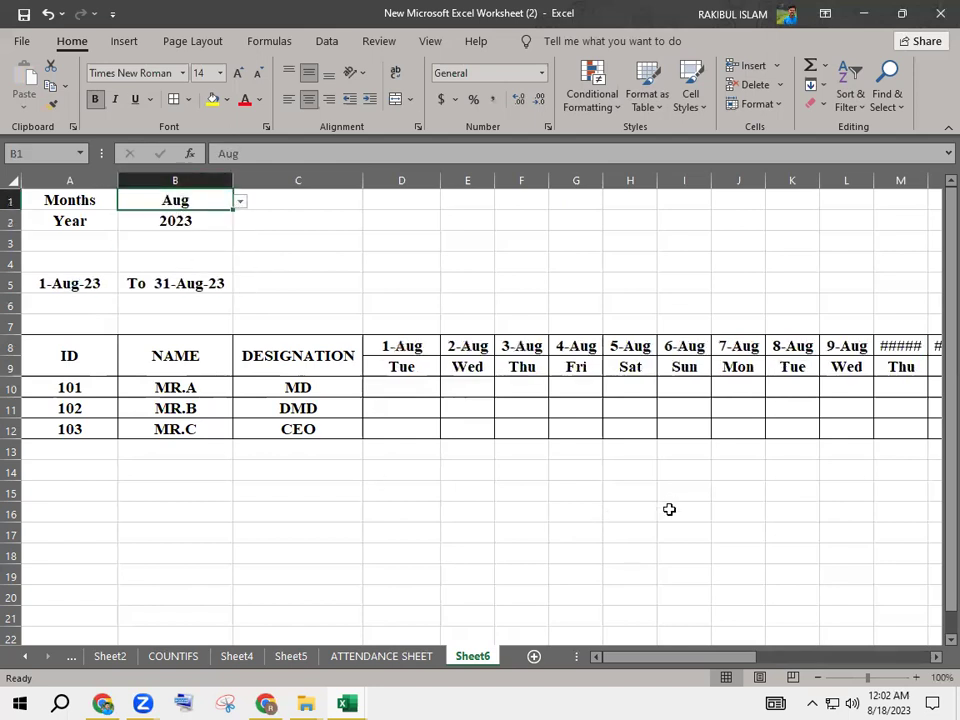
- Widen the date columns M through AJ so every August date shows instead of #####
drag(690, 656, 647, 489)
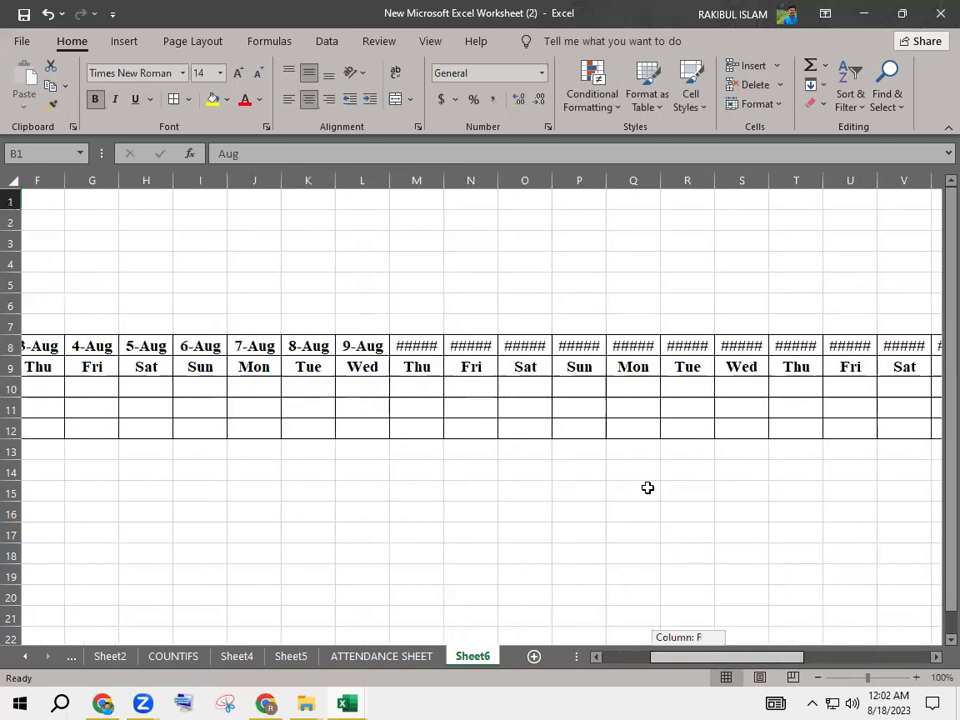
drag(424, 186, 939, 217)
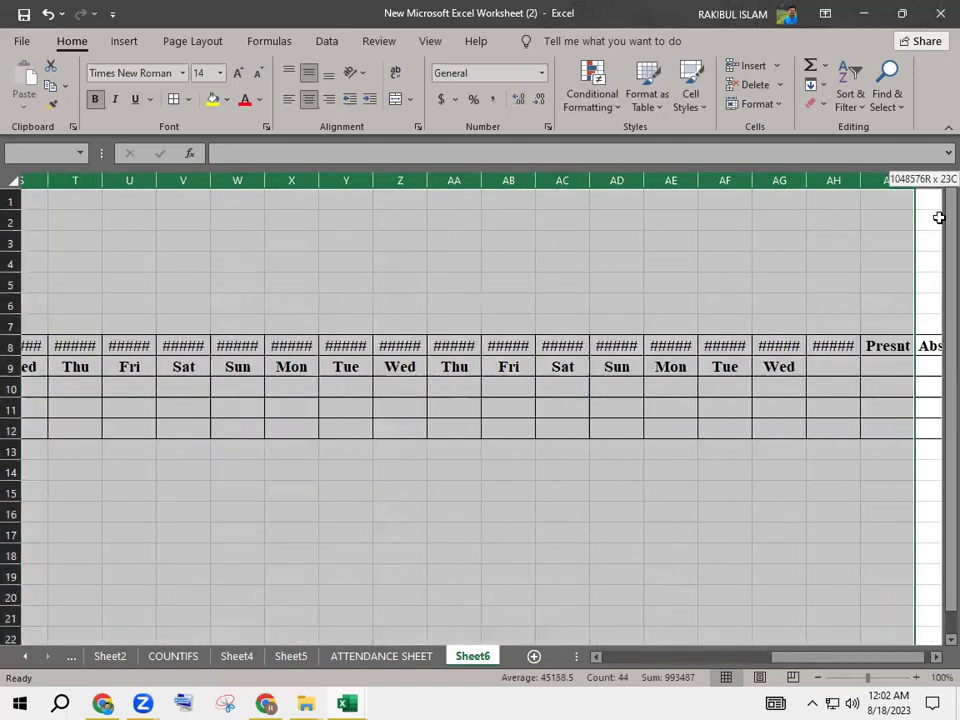
drag(939, 217, 789, 204)
drag(725, 180, 729, 178)
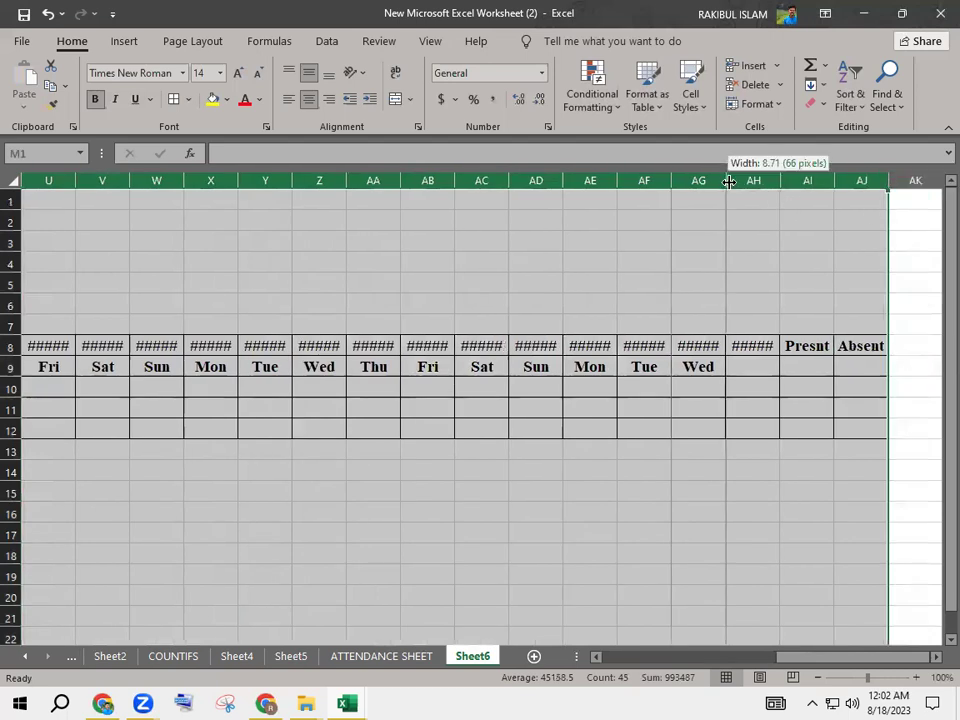
click(537, 405)
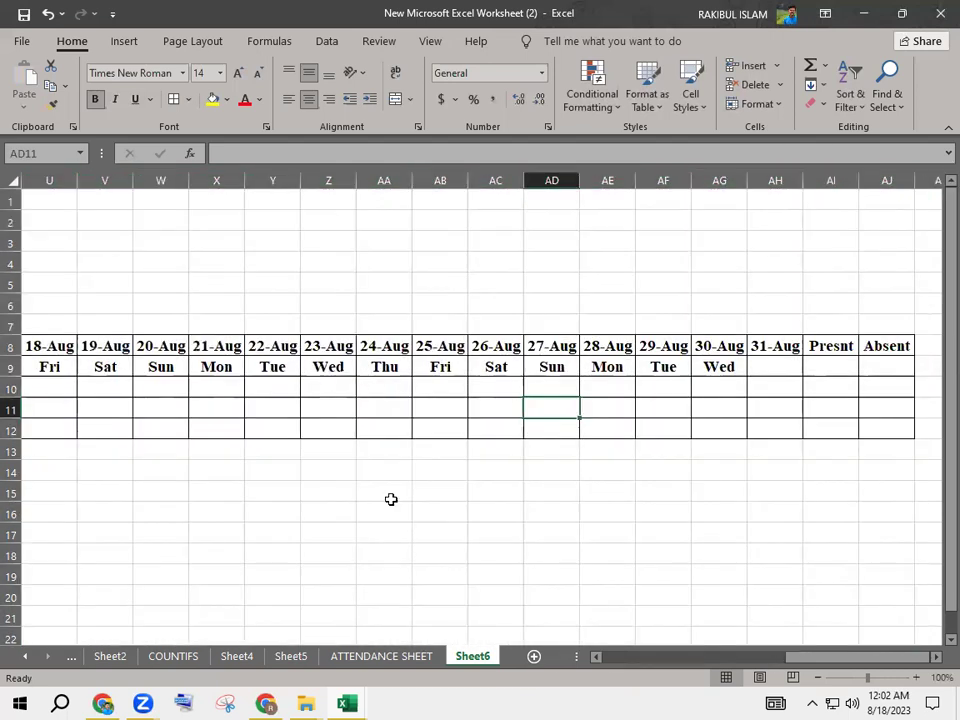
- Check the next-date formula in U8 and the weekday formulas in U9 and D9
drag(785, 656, 770, 656)
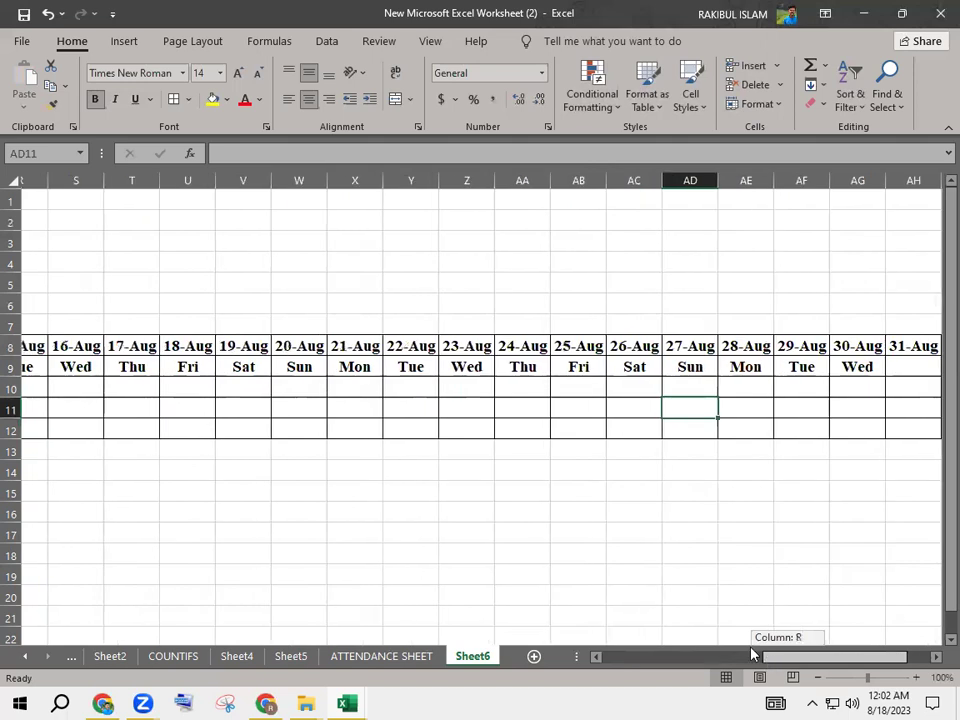
click(158, 346)
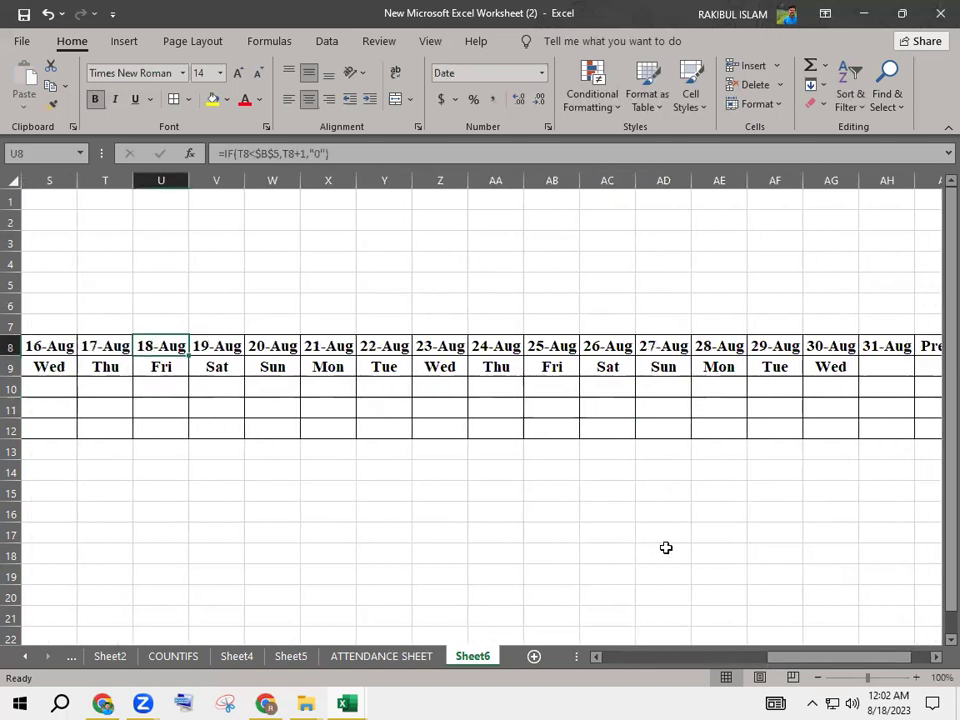
drag(767, 656, 698, 660)
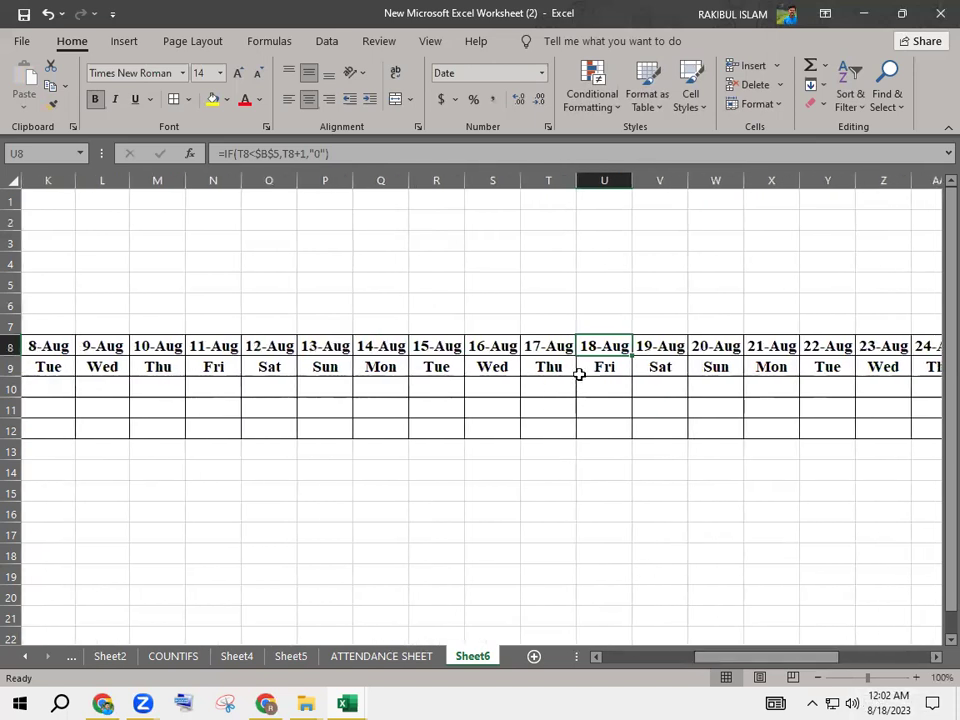
click(594, 368)
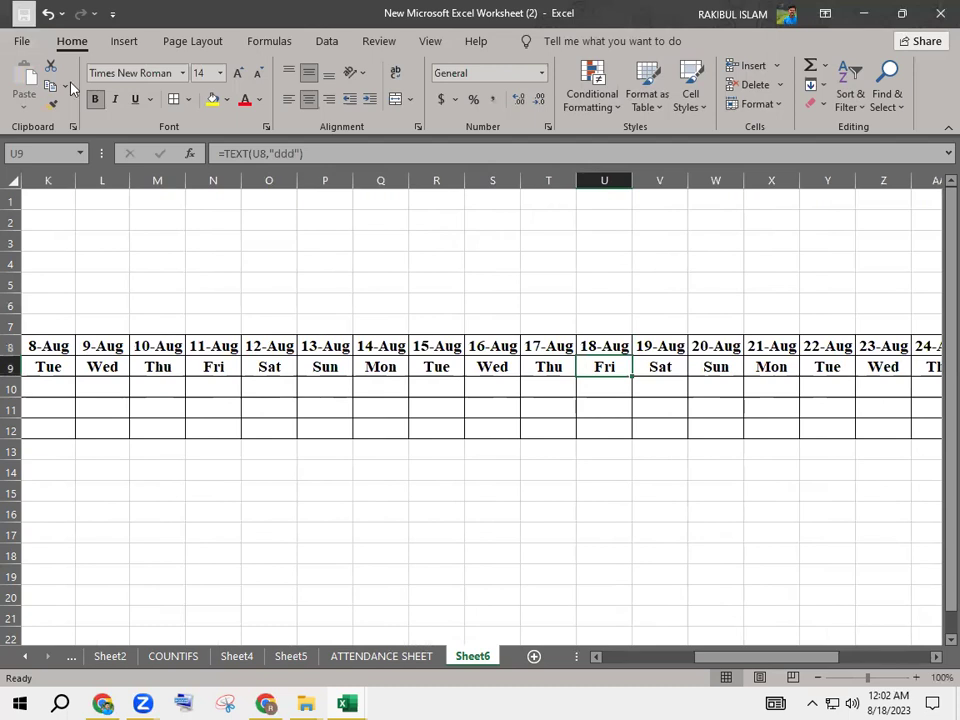
drag(581, 637, 560, 640)
click(410, 370)
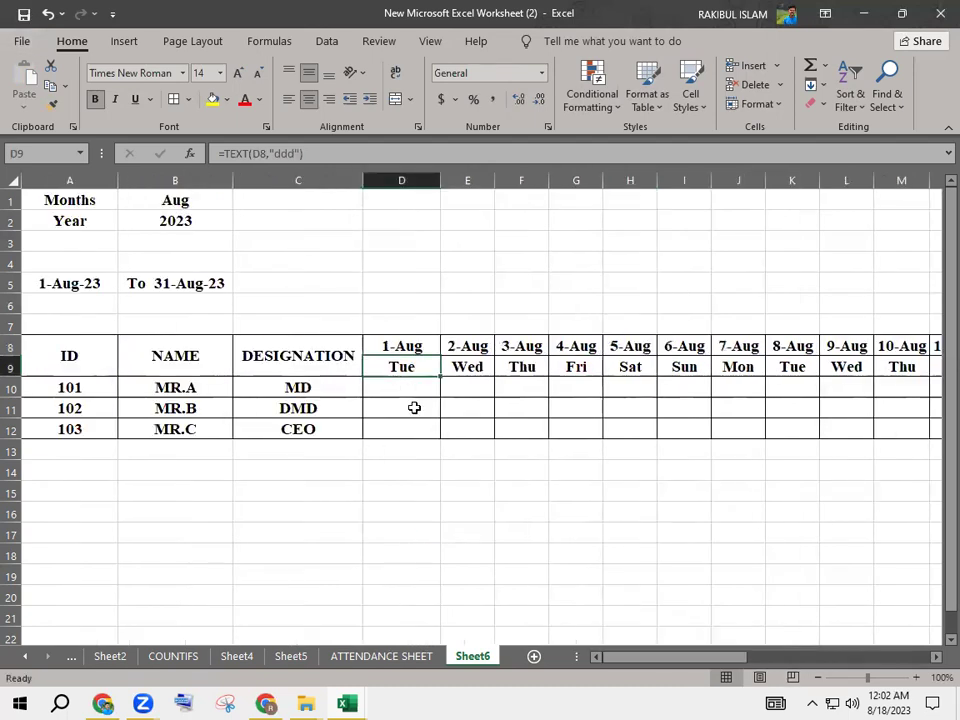
click(416, 401)
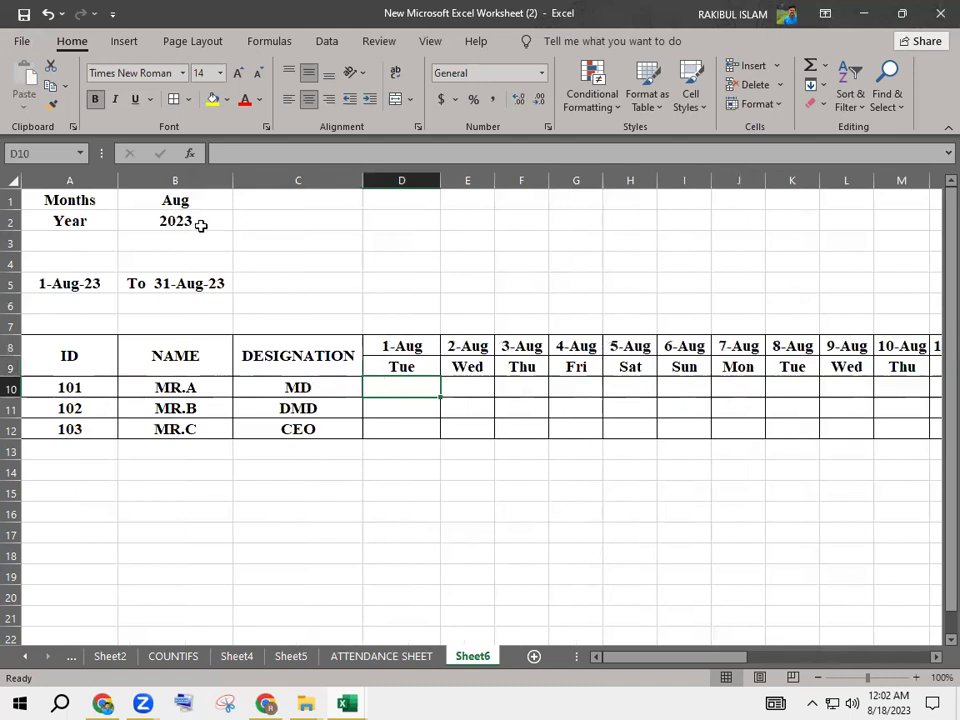
- Keep the year at 2023, switch B1 to Oct, and confirm the headers end at 31-Oct
click(226, 221)
click(242, 229)
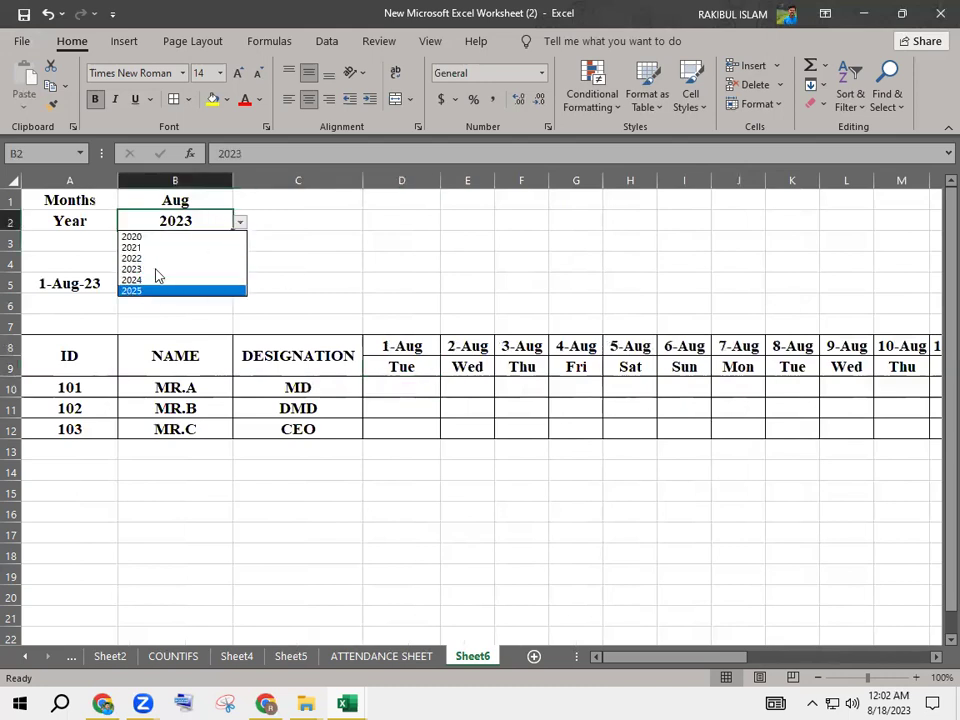
key(Escape)
click(213, 201)
click(240, 201)
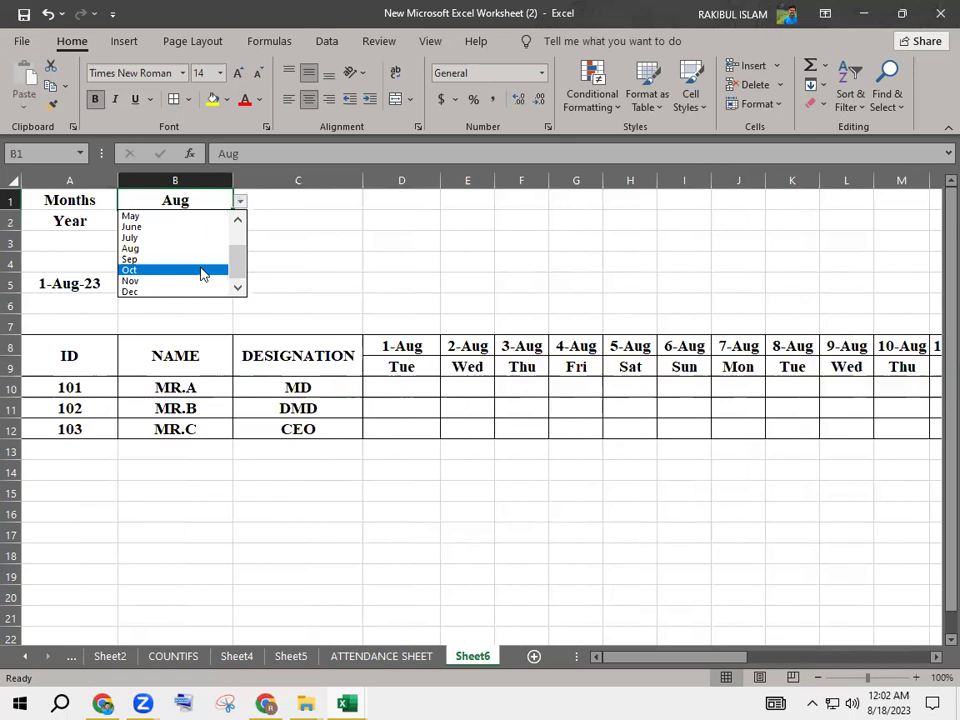
click(204, 270)
click(405, 408)
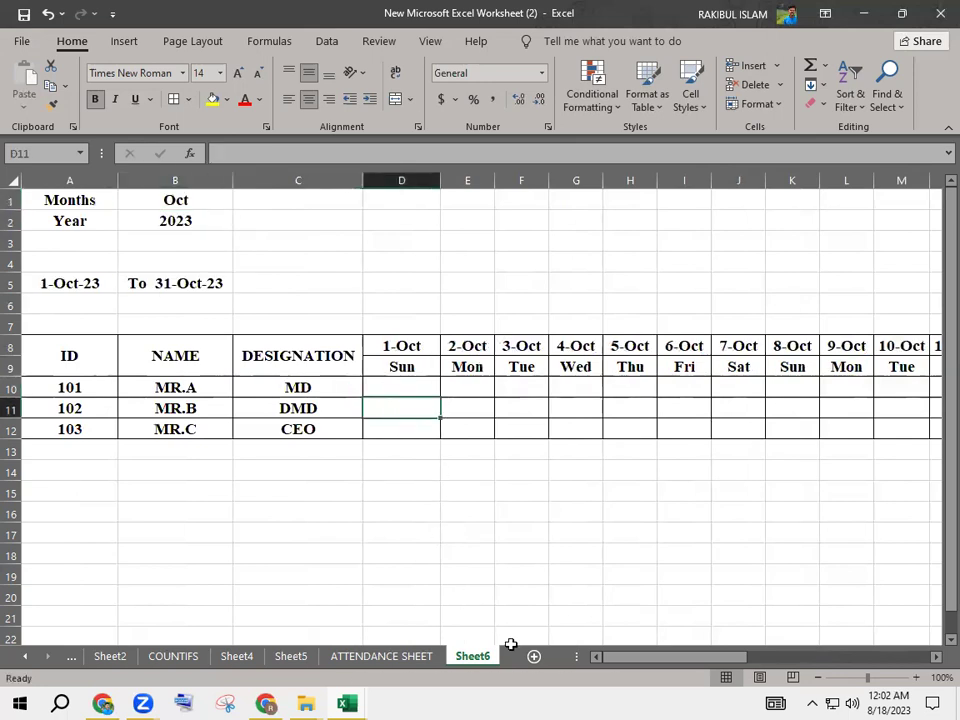
drag(673, 657, 887, 657)
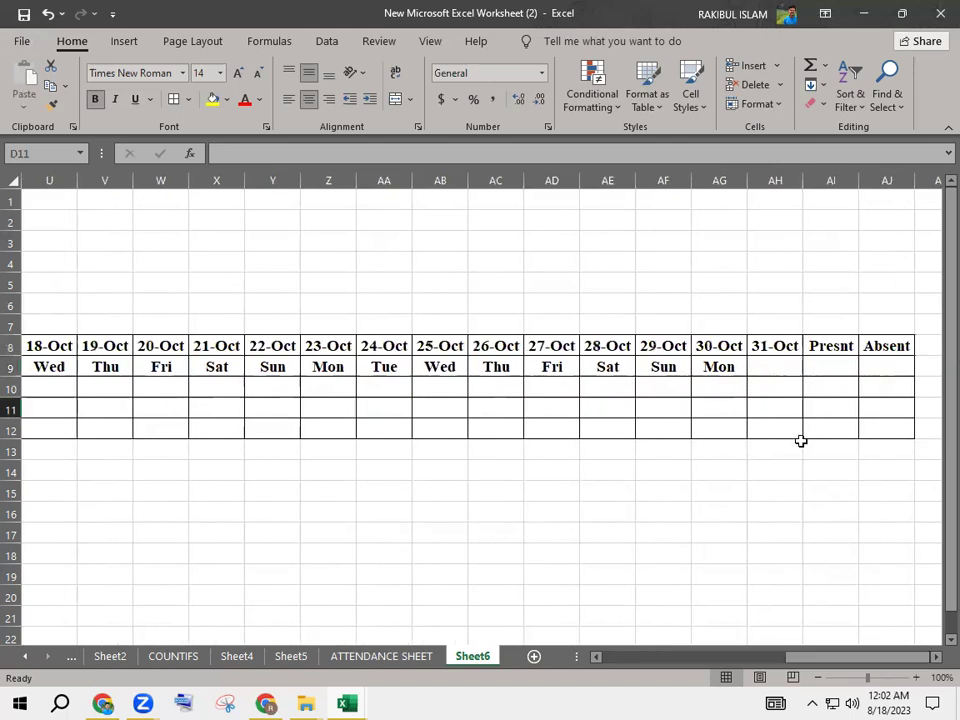
click(800, 437)
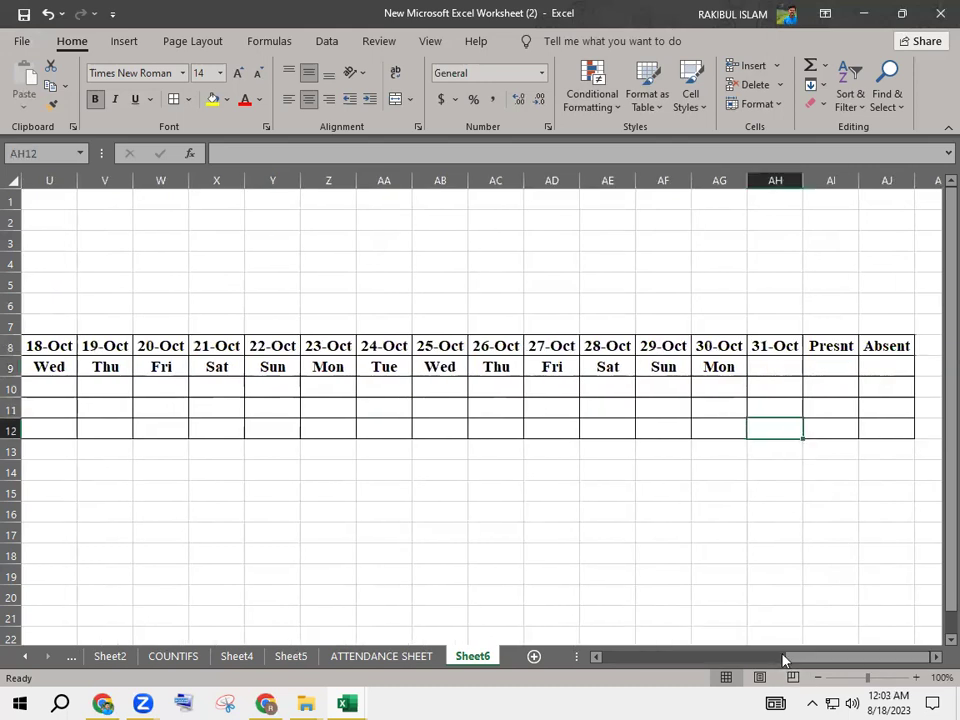
drag(840, 658, 652, 658)
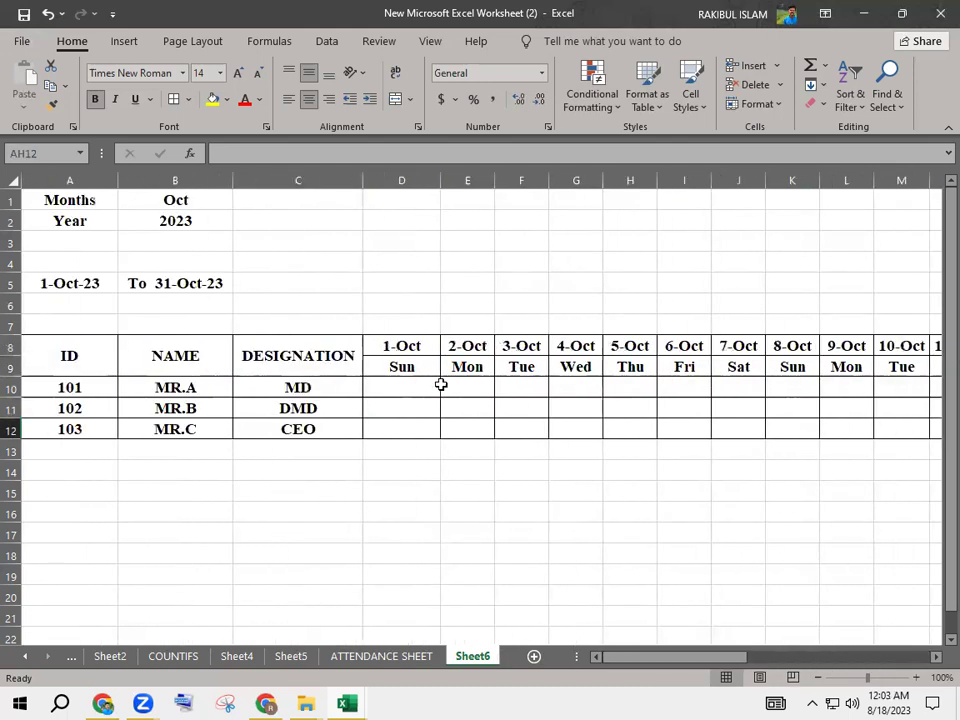
- Mark A for 1-Oct and P for 2-Oct, copying both down to all employees
click(405, 383)
text(A)
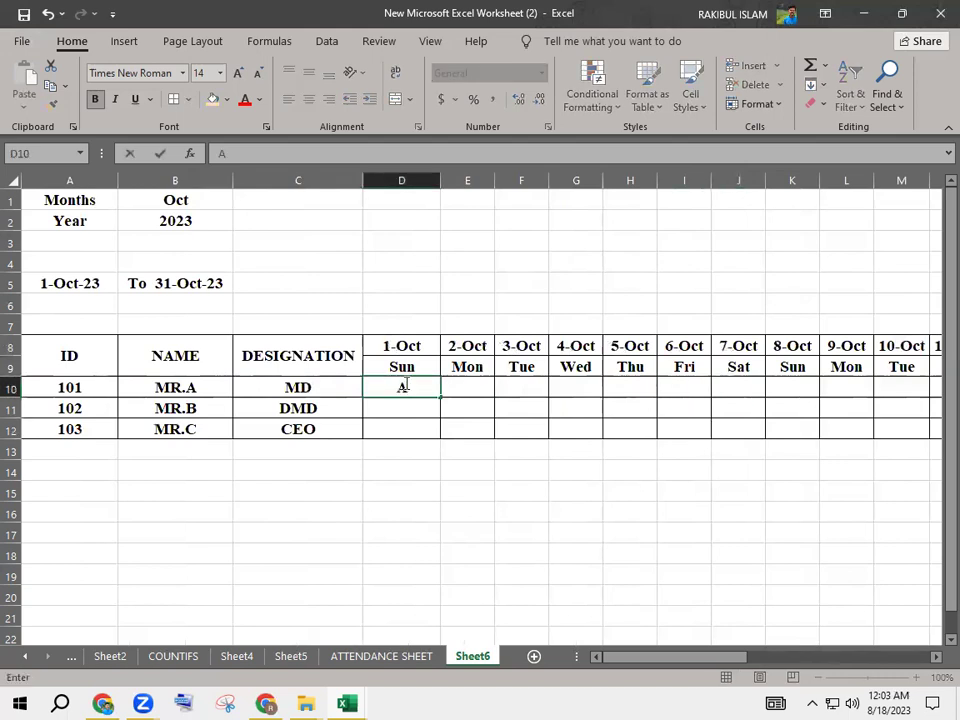
key(Tab)
text(P)
key(Tab)
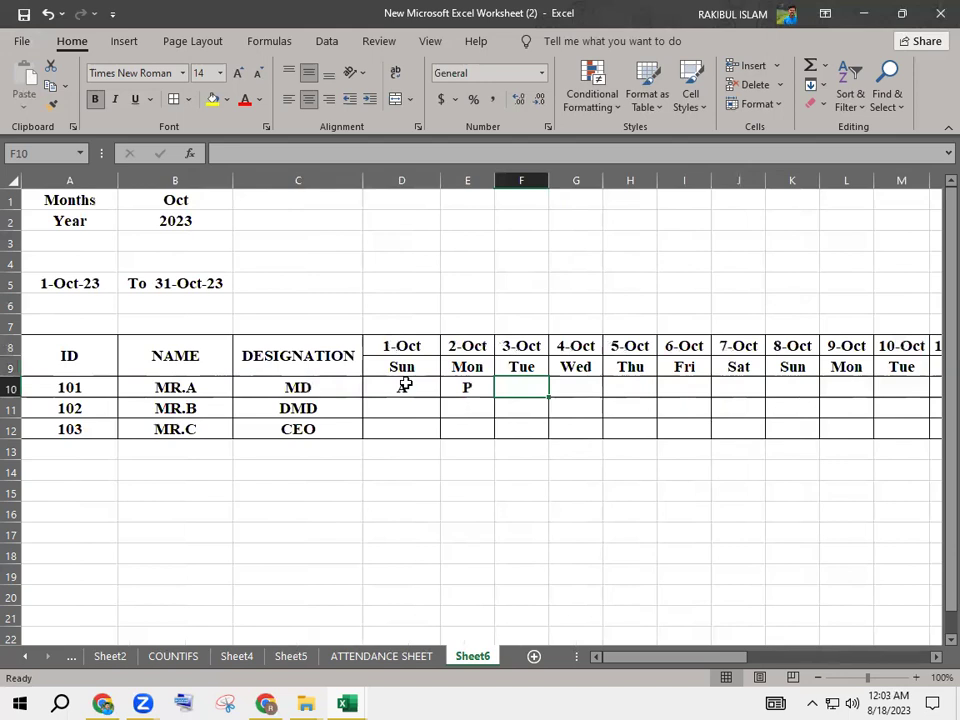
mouse_move(437, 386)
mouse_down()
mouse_move(483, 400)
mouse_move(493, 433)
mouse_up()
click(484, 405)
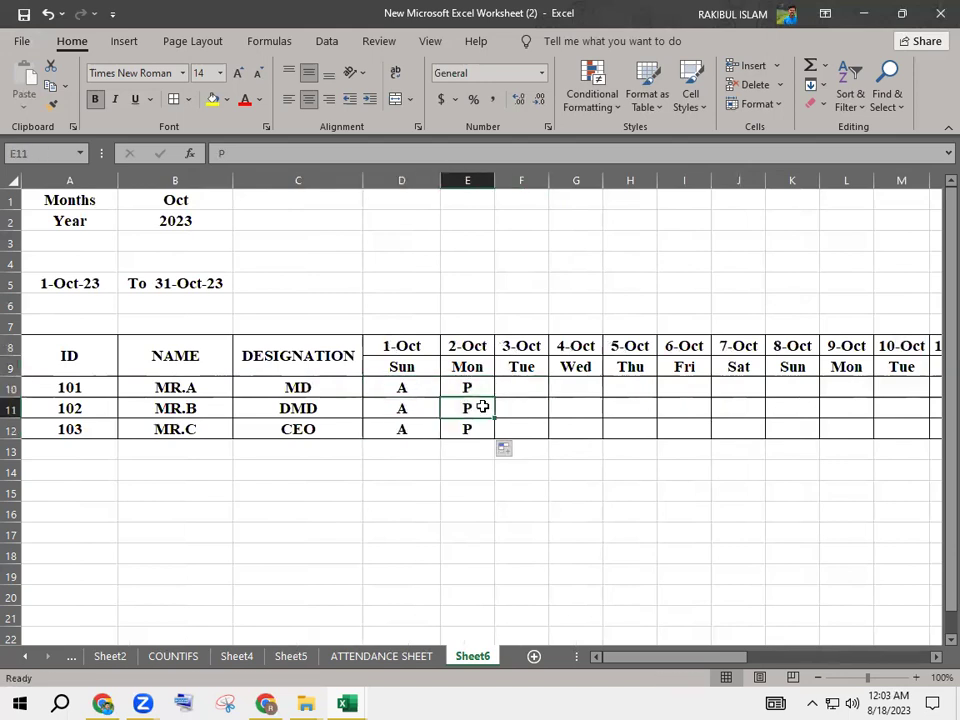
- Fill P through 7-Oct, then copy the first week's marks across to 31-Oct
click(504, 392)
text(P)
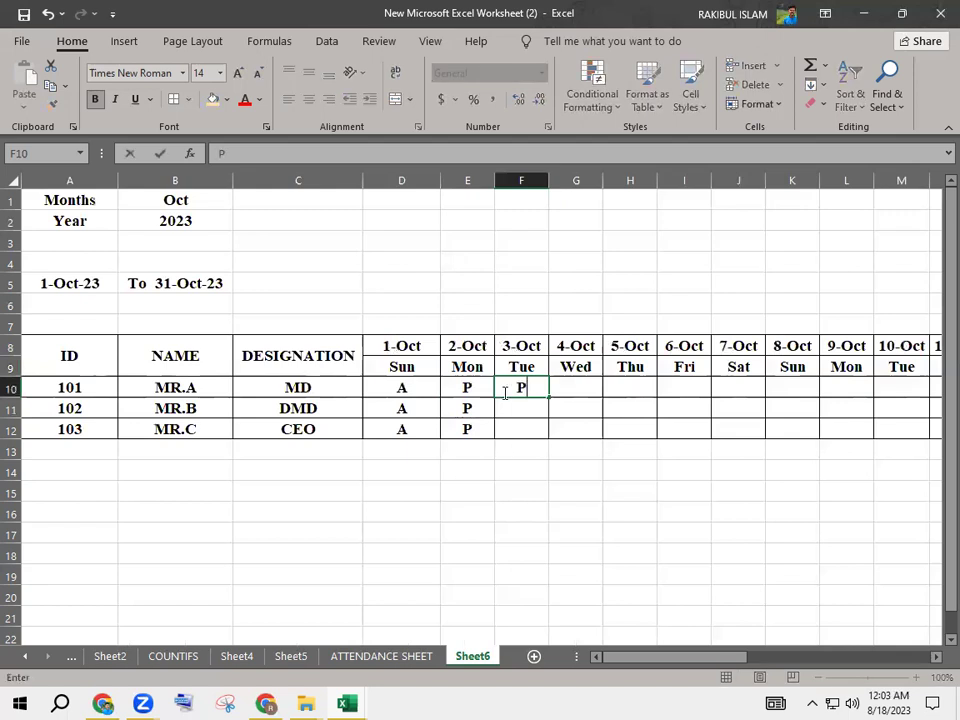
mouse_move(467, 387)
mouse_down()
mouse_move(465, 418)
mouse_move(489, 430)
mouse_move(741, 431)
mouse_up()
click(741, 431)
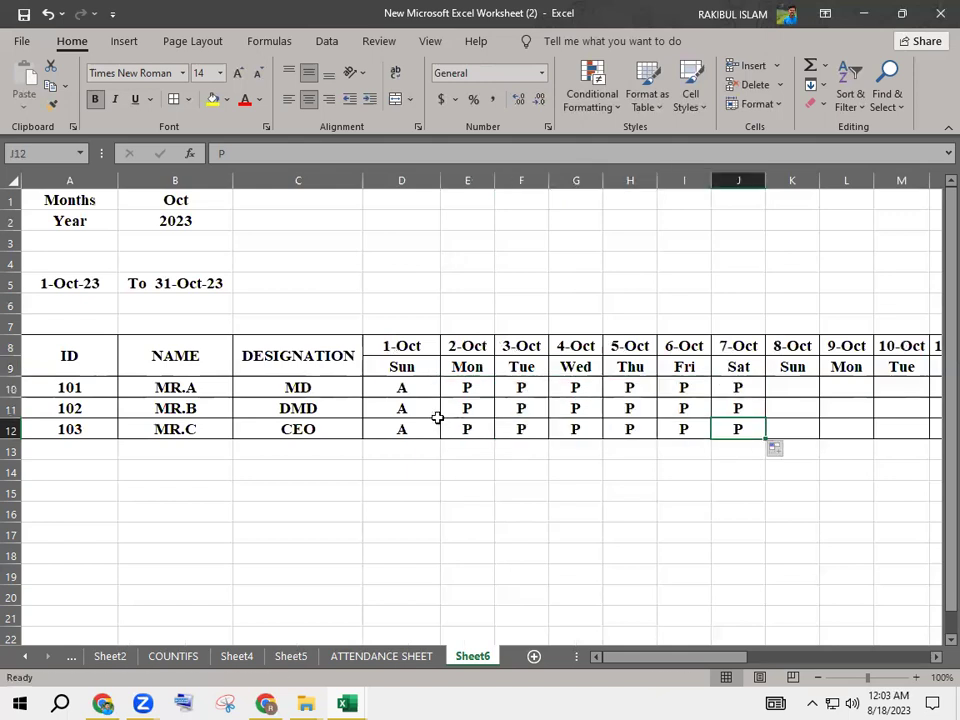
mouse_move(401, 386)
mouse_down()
mouse_move(763, 435)
mouse_move(727, 431)
mouse_up()
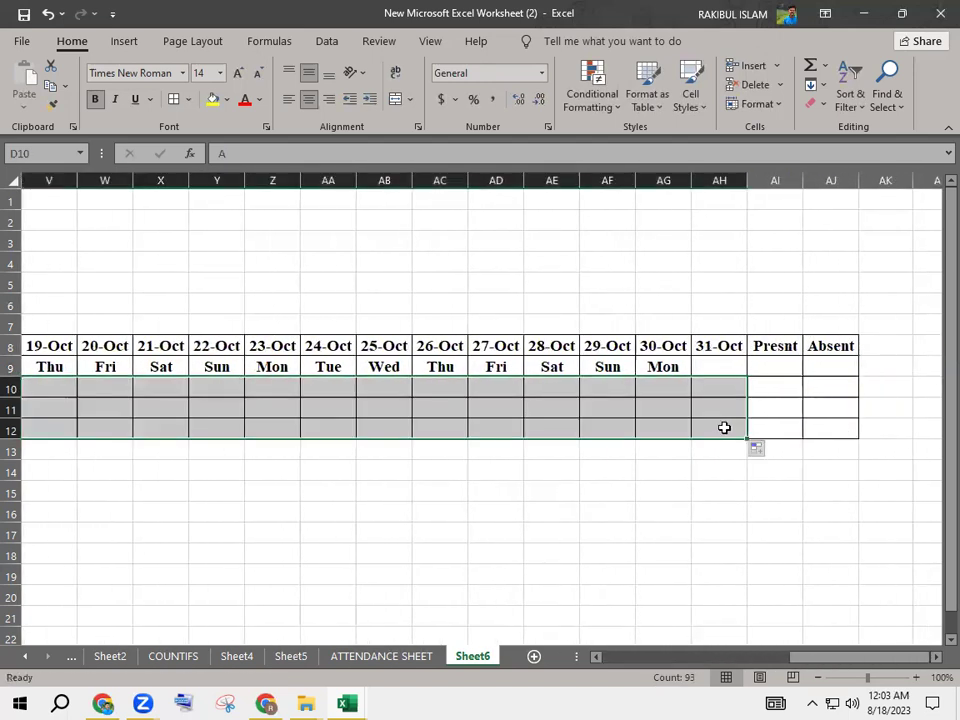
click(679, 411)
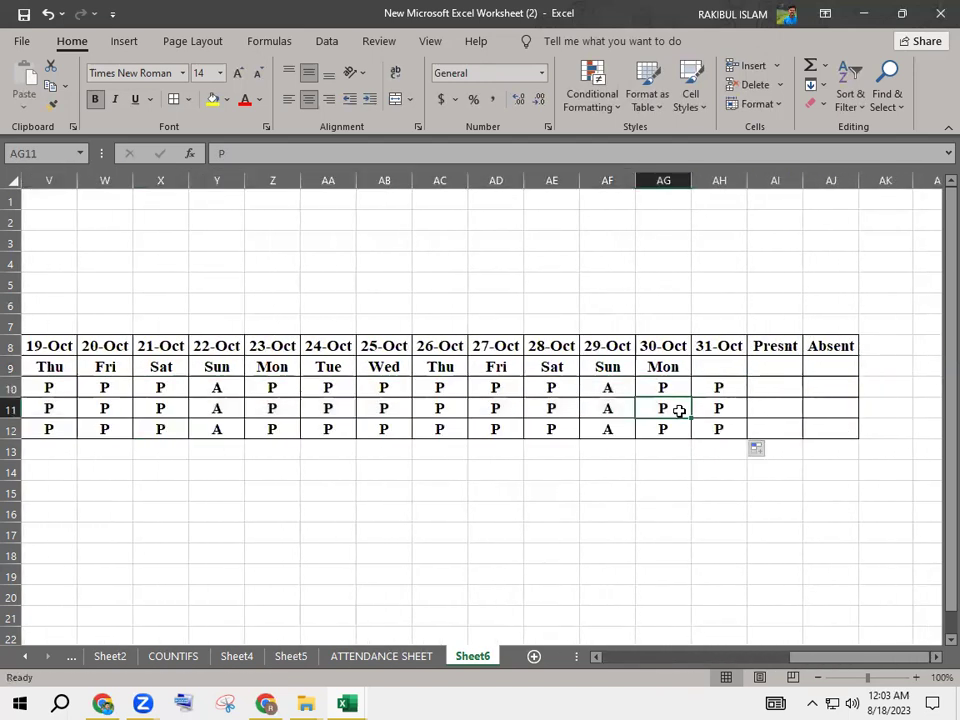
- Enter =COUNTIF(D10:AH10,"P") in AI9 to count 26 present days, then copy it
click(786, 372)
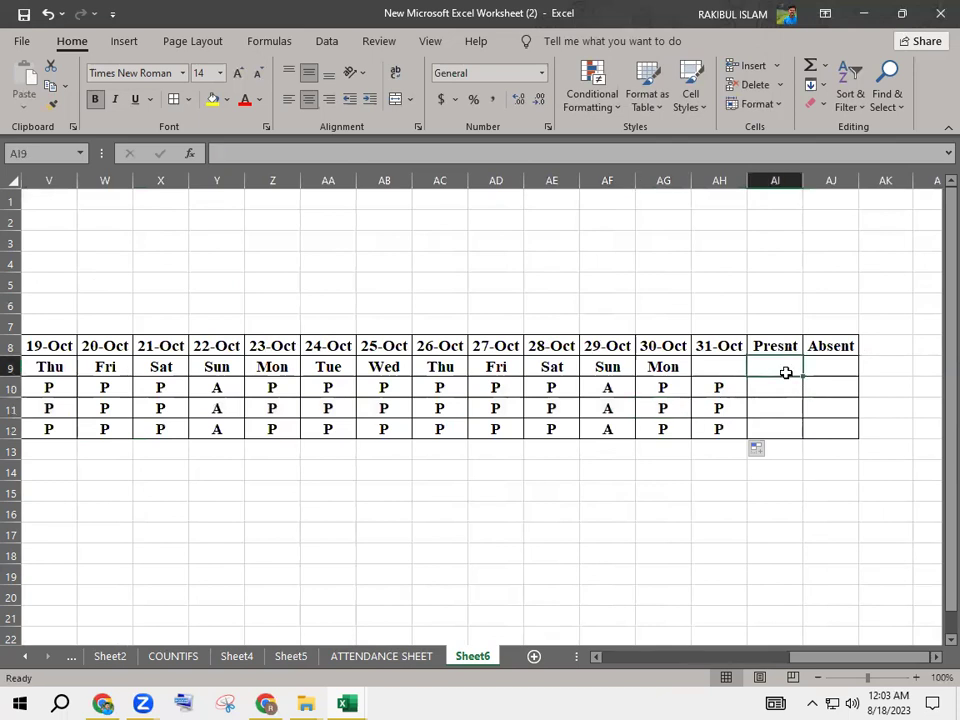
text(=countif)
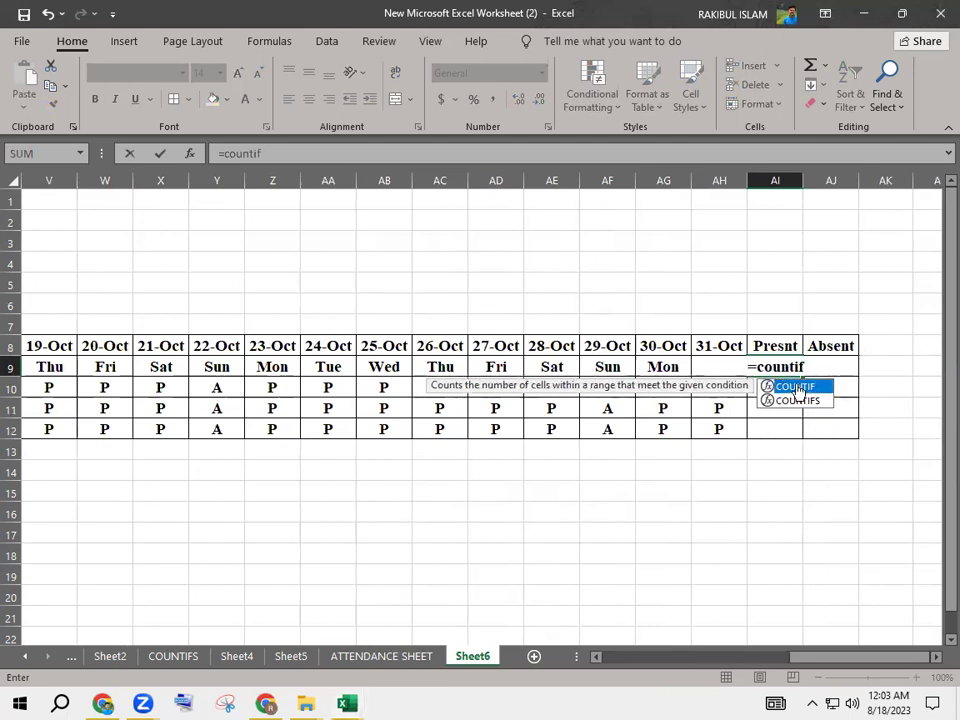
double_click(797, 387)
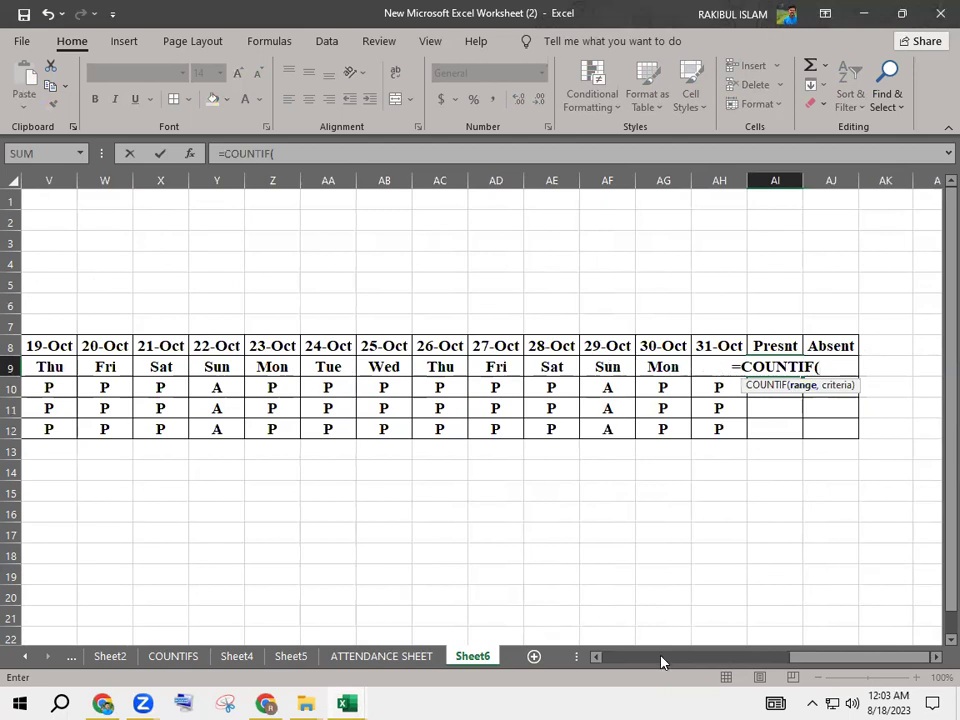
drag(791, 663, 570, 640)
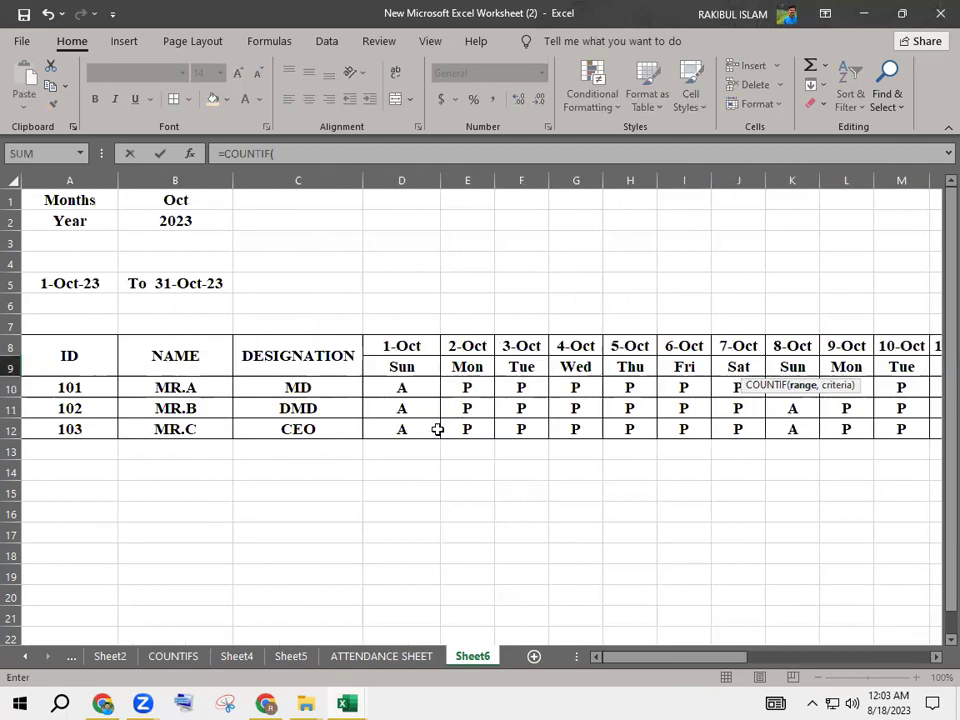
drag(412, 390, 940, 375)
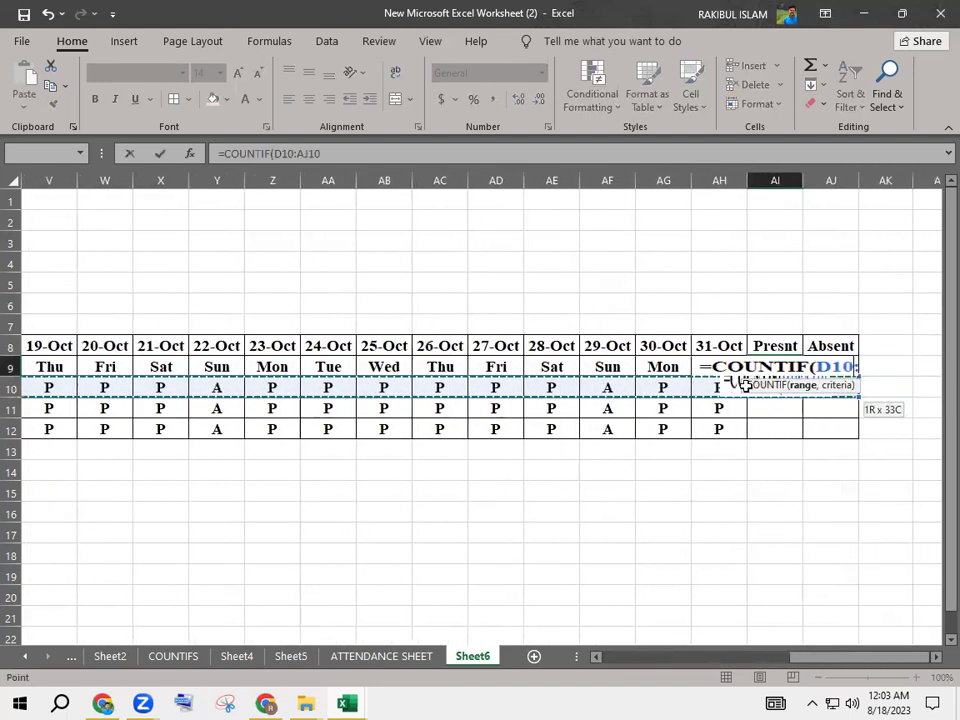
drag(940, 375, 734, 386)
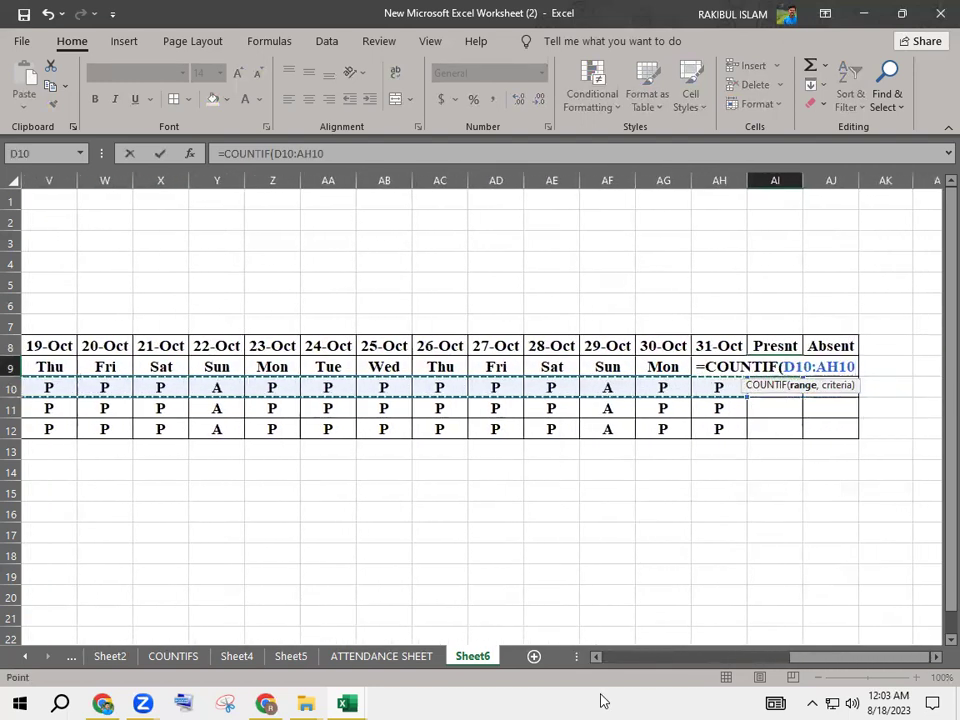
text(,")
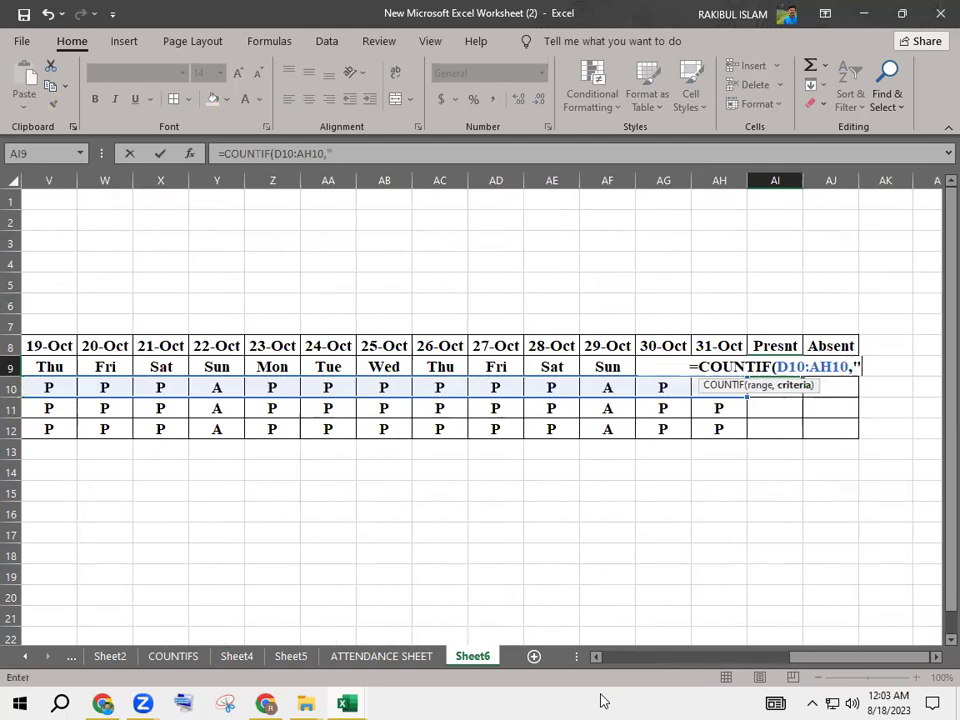
text(P")
key(Return)
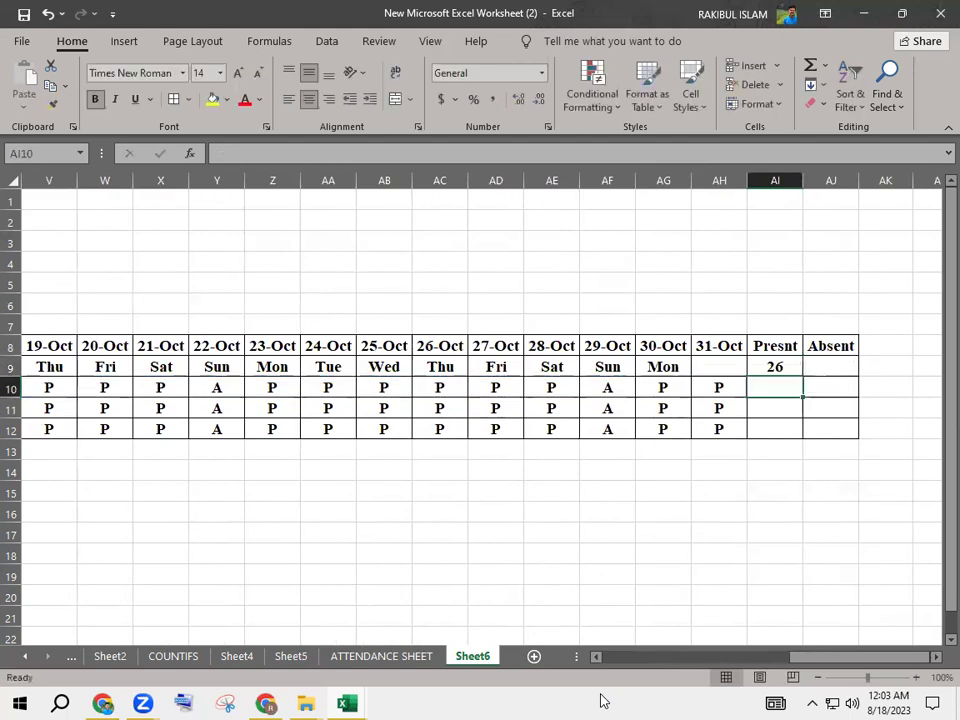
key(Up)
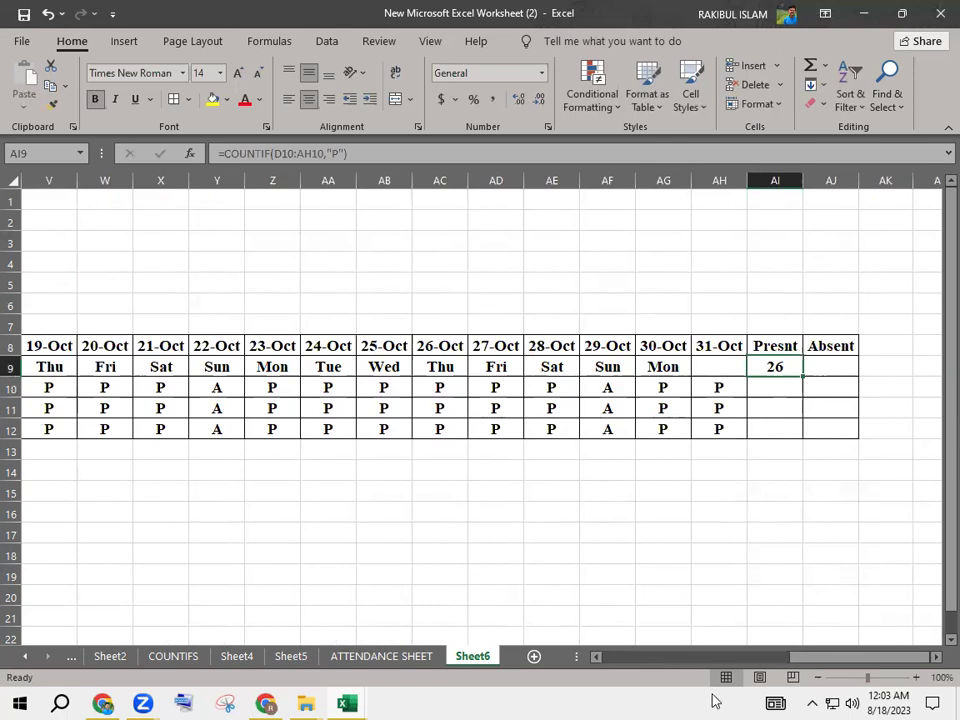
key(ctrl+c)
- Paste the count formula into AJ9 and change its criterion to "A" to count absences
click(825, 366)
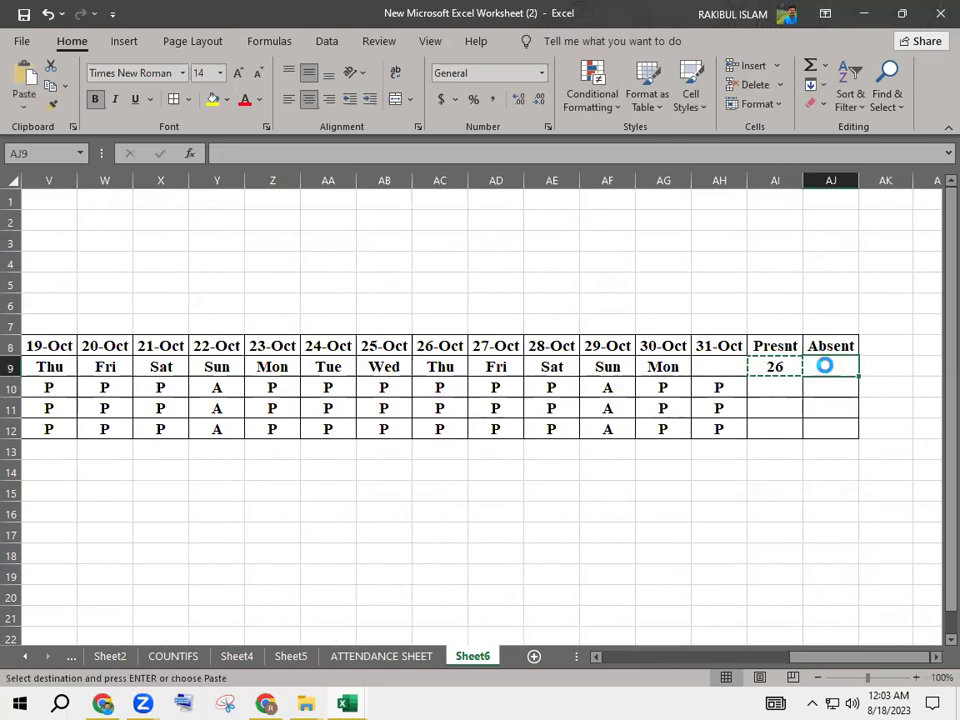
key(ctrl+v)
right_click(843, 380)
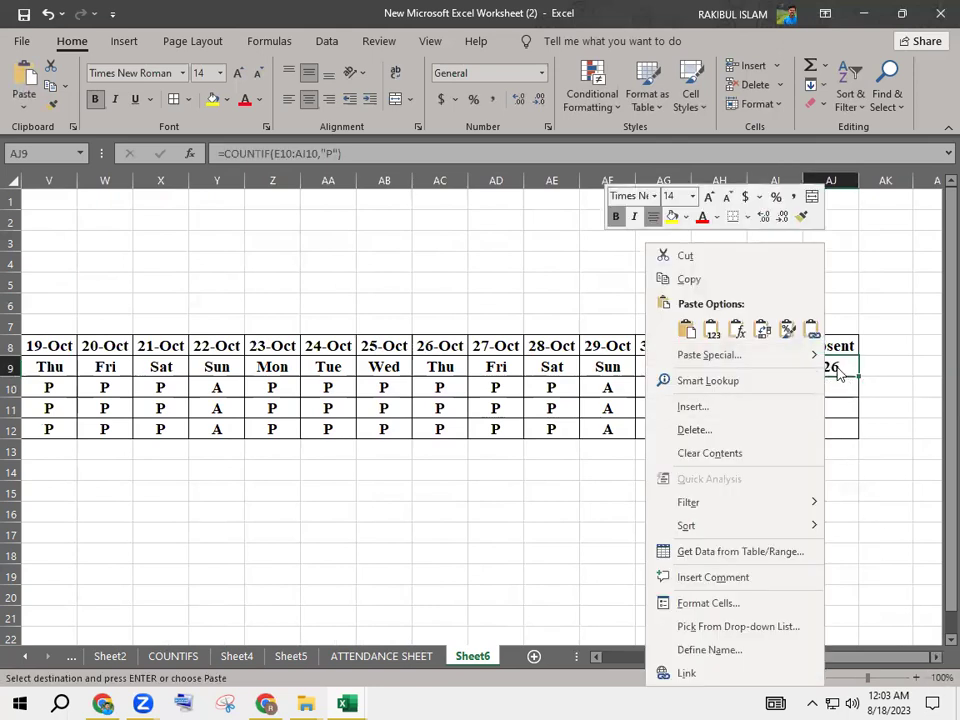
key(Escape)
double_click(831, 368)
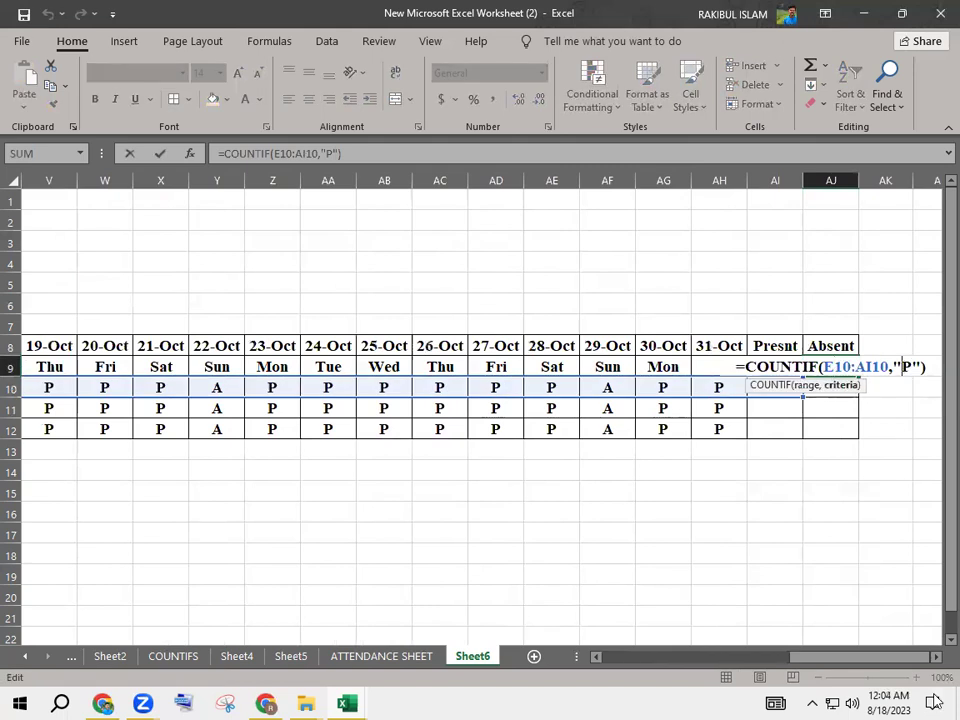
key(BackSpace)
text(A)
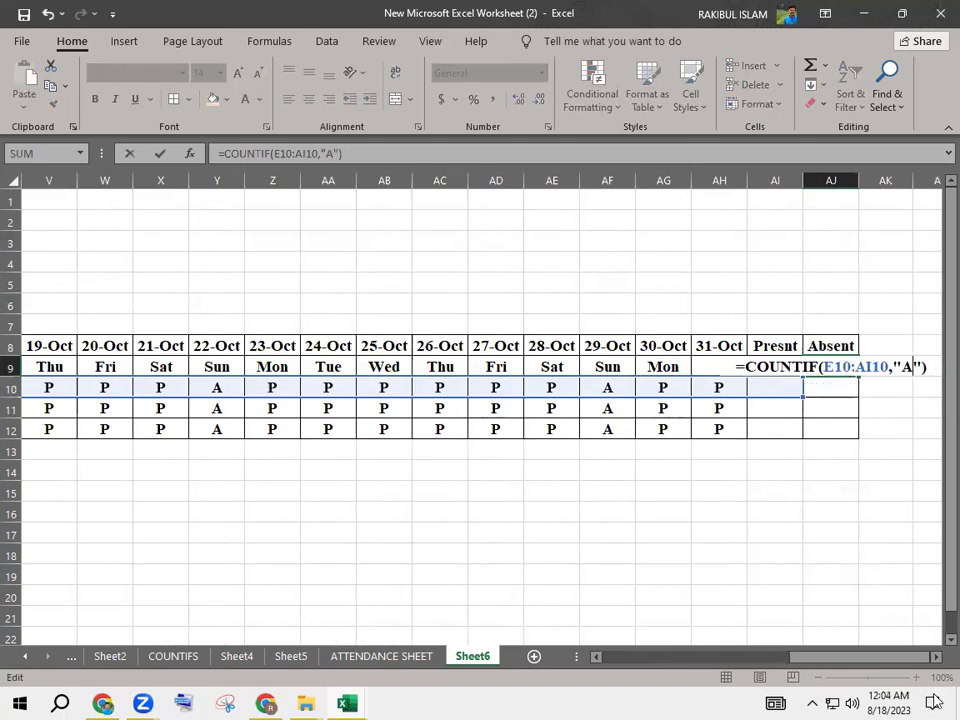
key(Return)
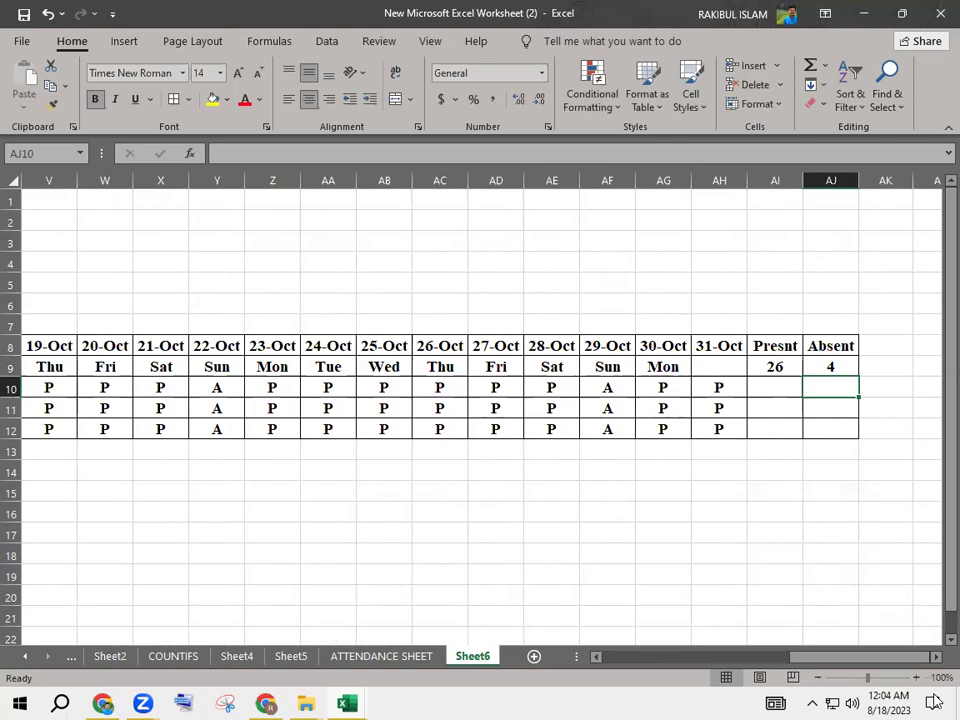
- Fill the present and absent formulas in AI9 and AJ9 down to row 12
click(763, 369)
drag(803, 377, 803, 435)
click(845, 372)
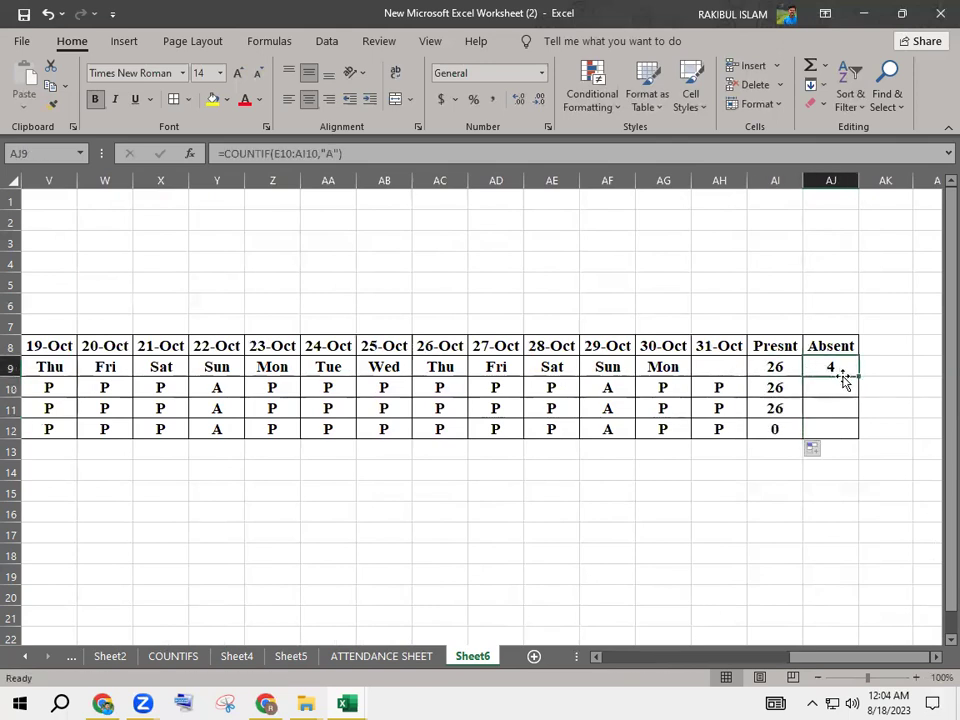
drag(858, 376, 857, 428)
click(831, 392)
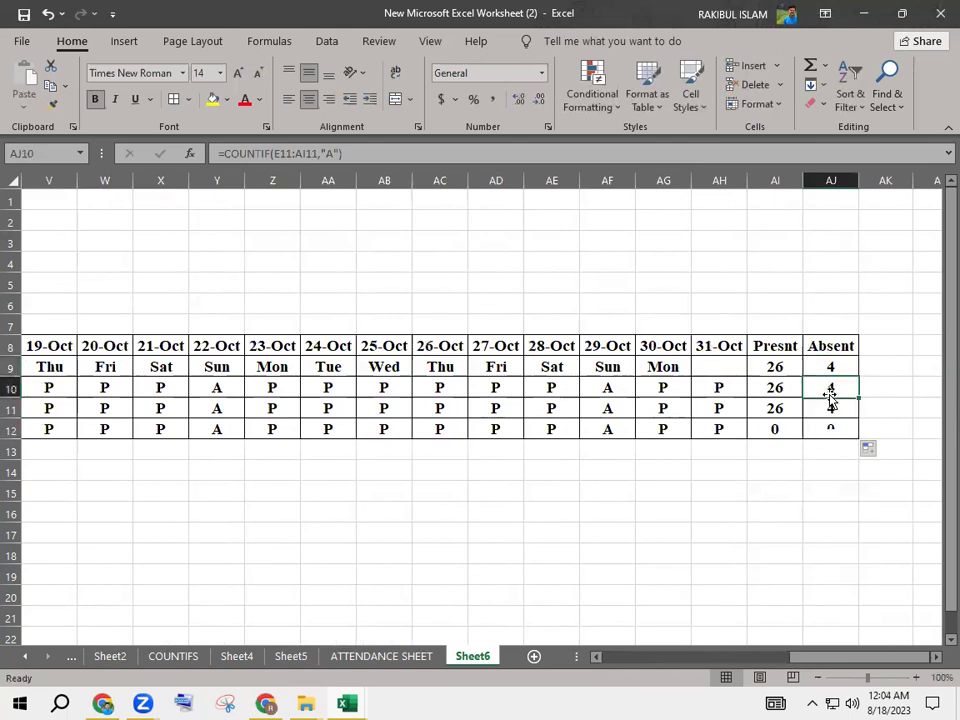
drag(805, 657, 605, 658)
click(221, 401)
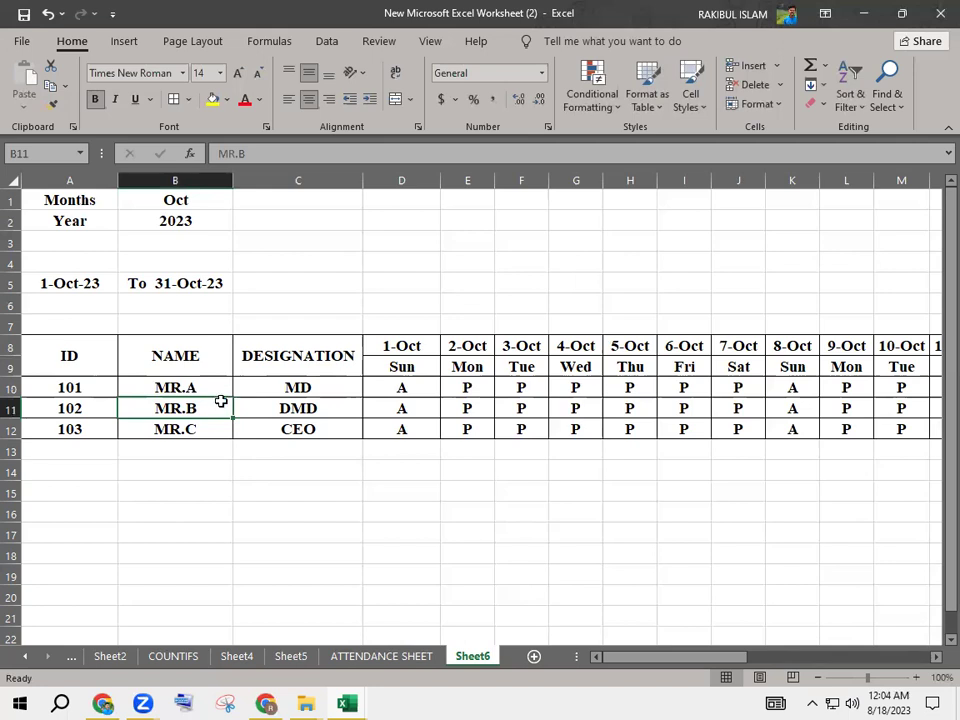
- Create a copy of Sheet6 placed at the end of the workbook
click(177, 197)
right_click(461, 660)
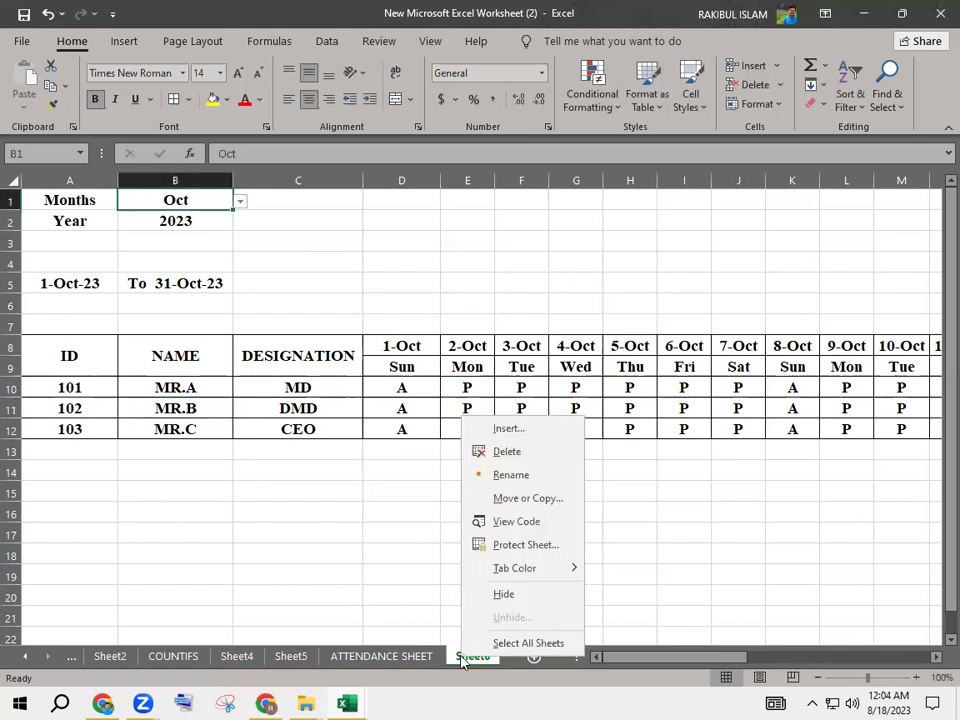
click(519, 498)
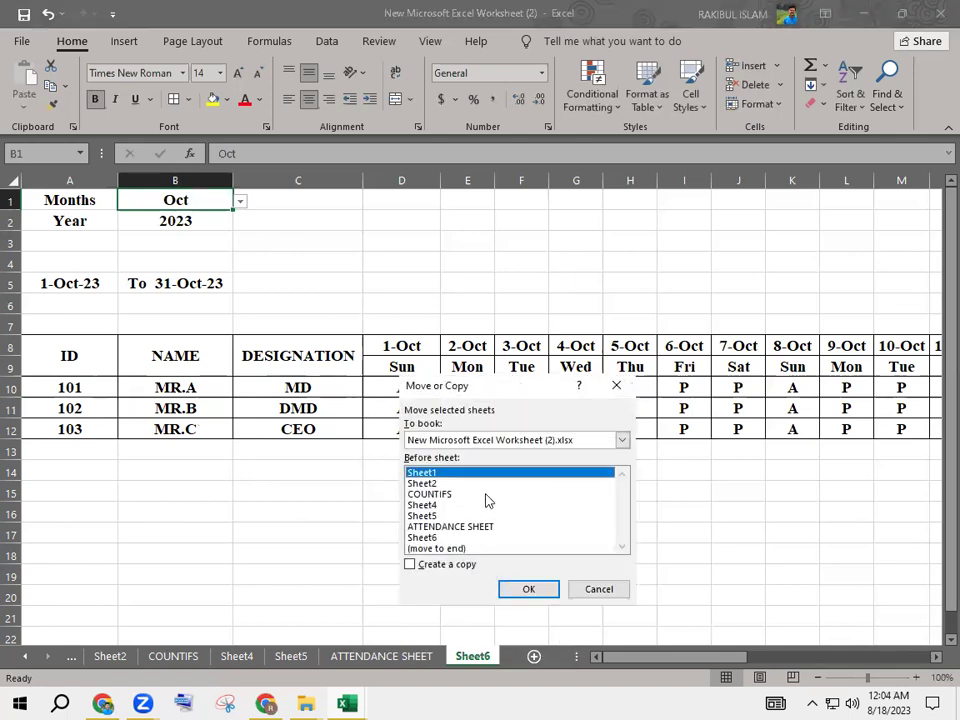
click(424, 564)
click(436, 549)
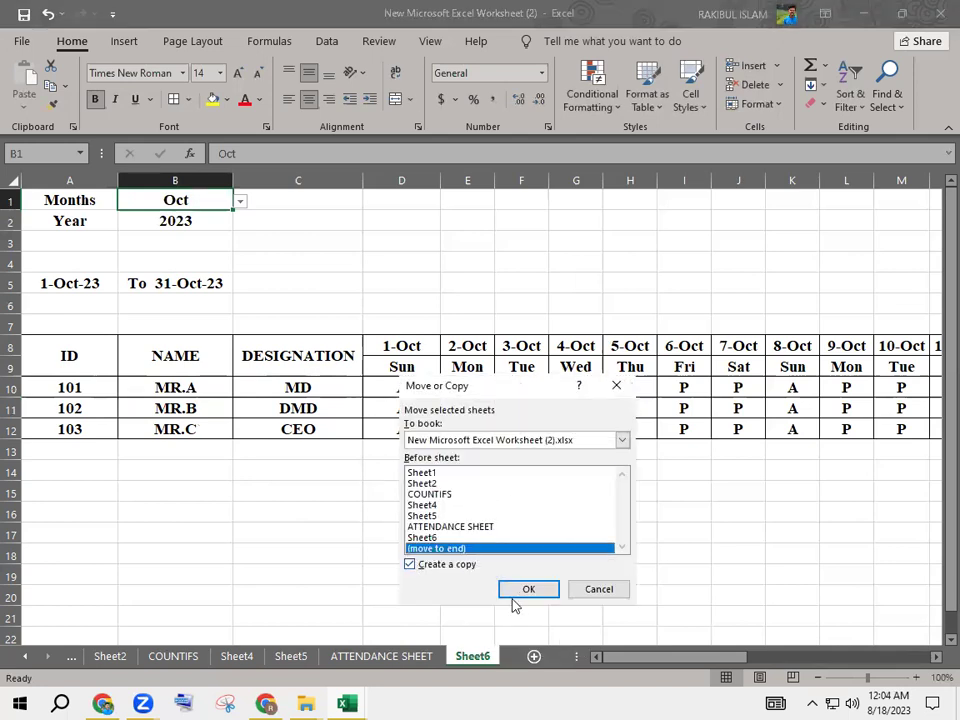
click(524, 590)
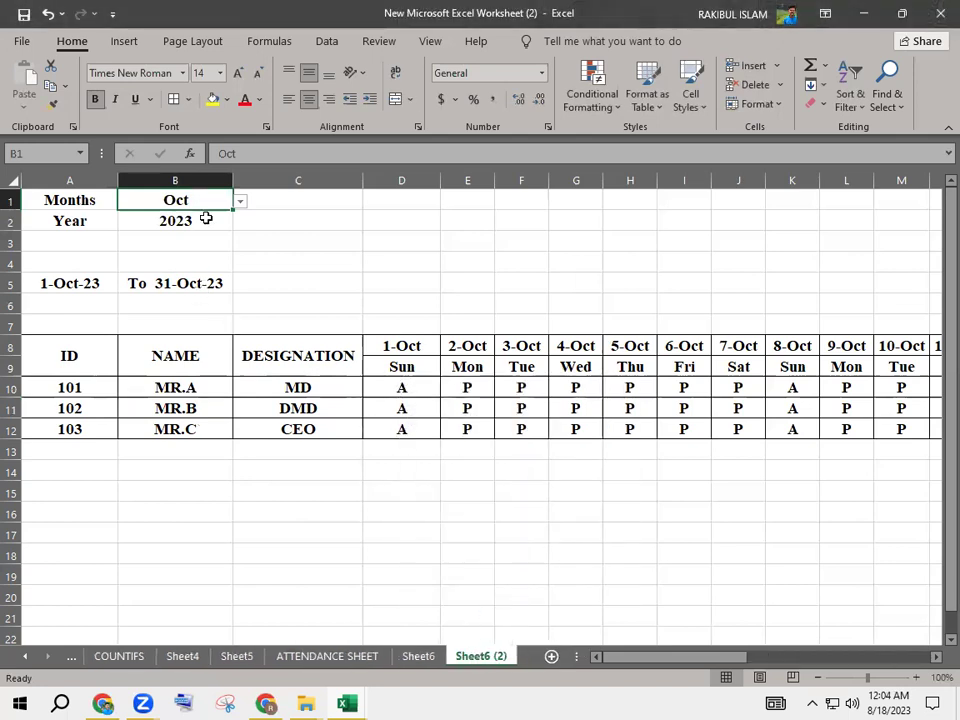
- Set the copied sheet's month in B1 to Nov
click(241, 205)
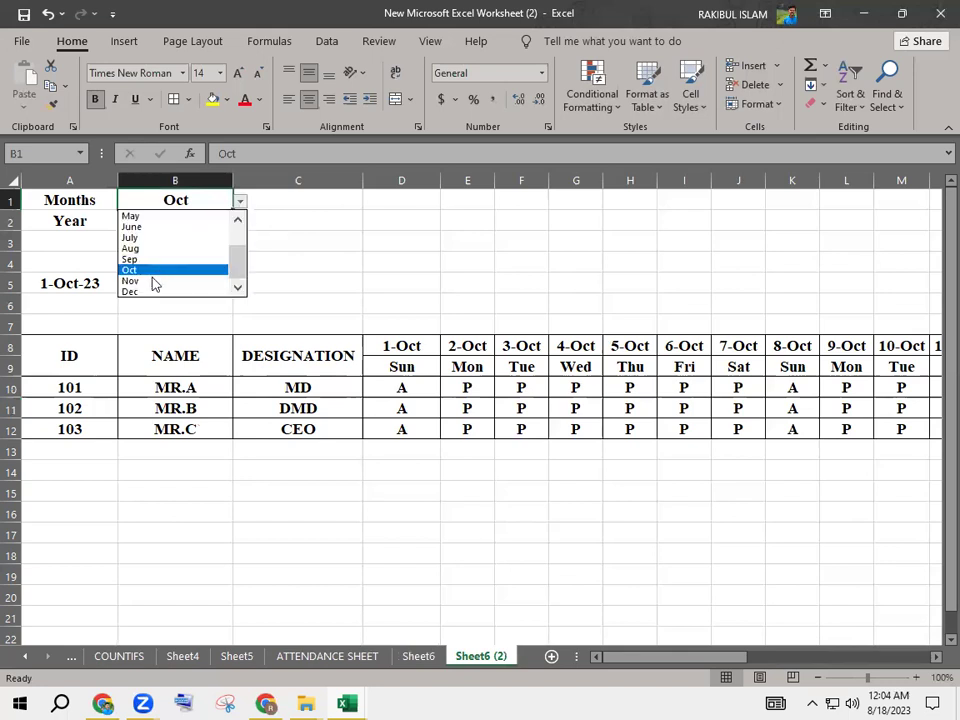
click(131, 280)
click(213, 222)
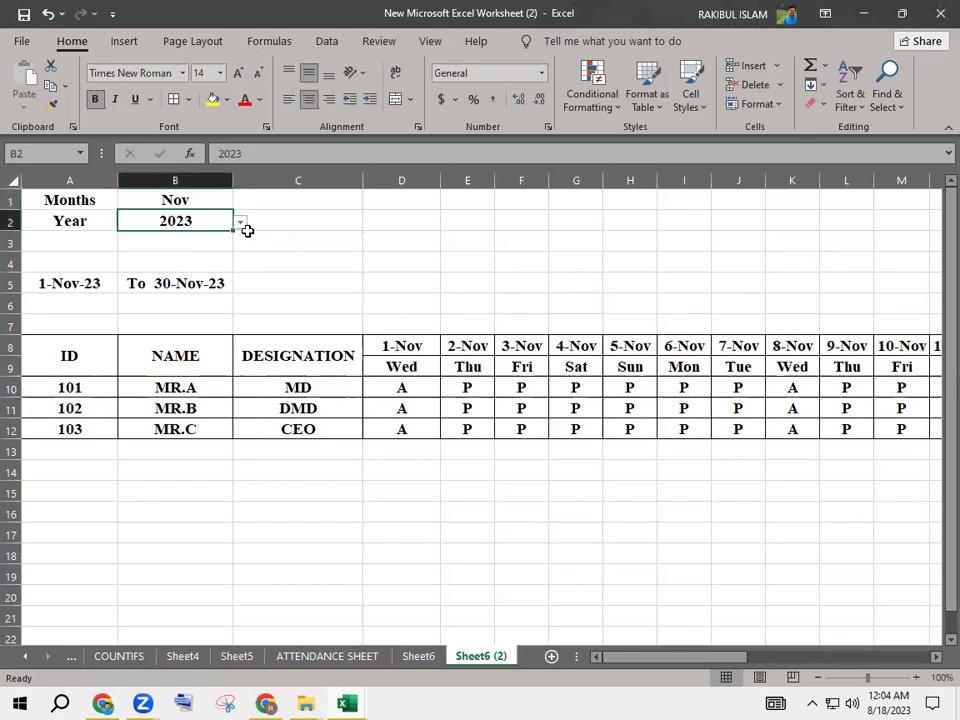
- Rename the Sheet6 (2) tab to Nov-23
double_click(464, 651)
text(Nov)
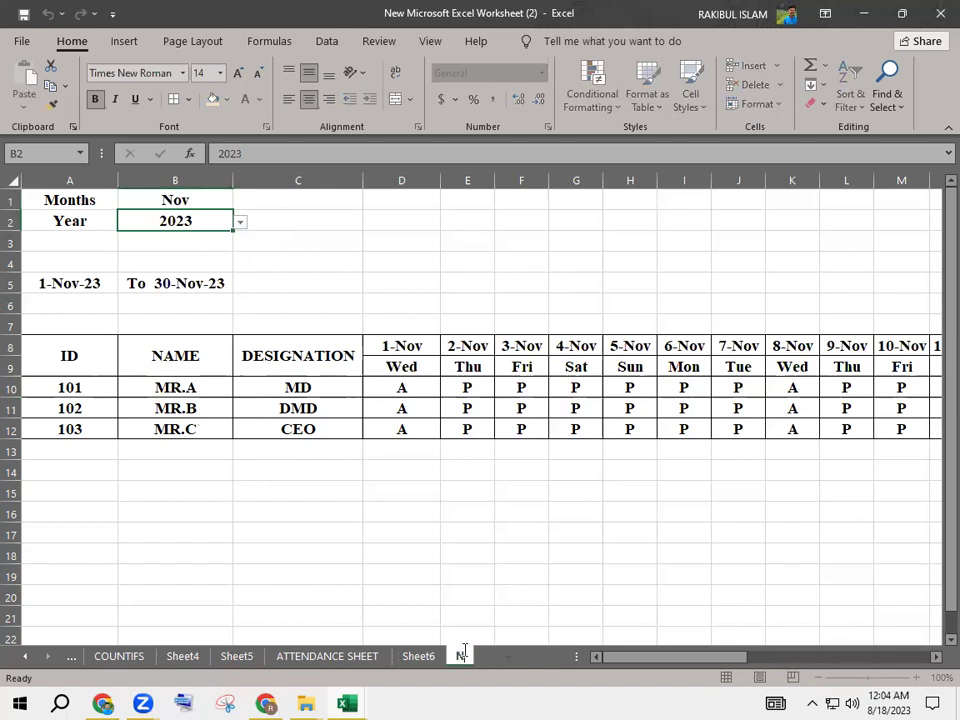
text(-23)
key(Return)
- Switch the original Sheet6's month in B1 to Aug
right_click(418, 656)
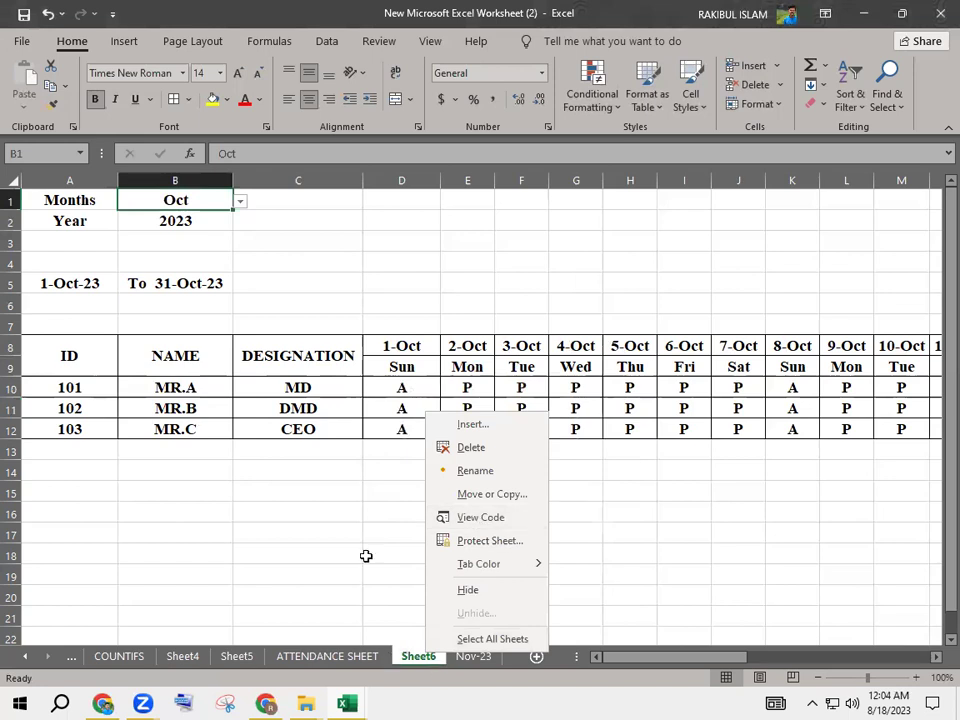
click(401, 554)
right_click(418, 656)
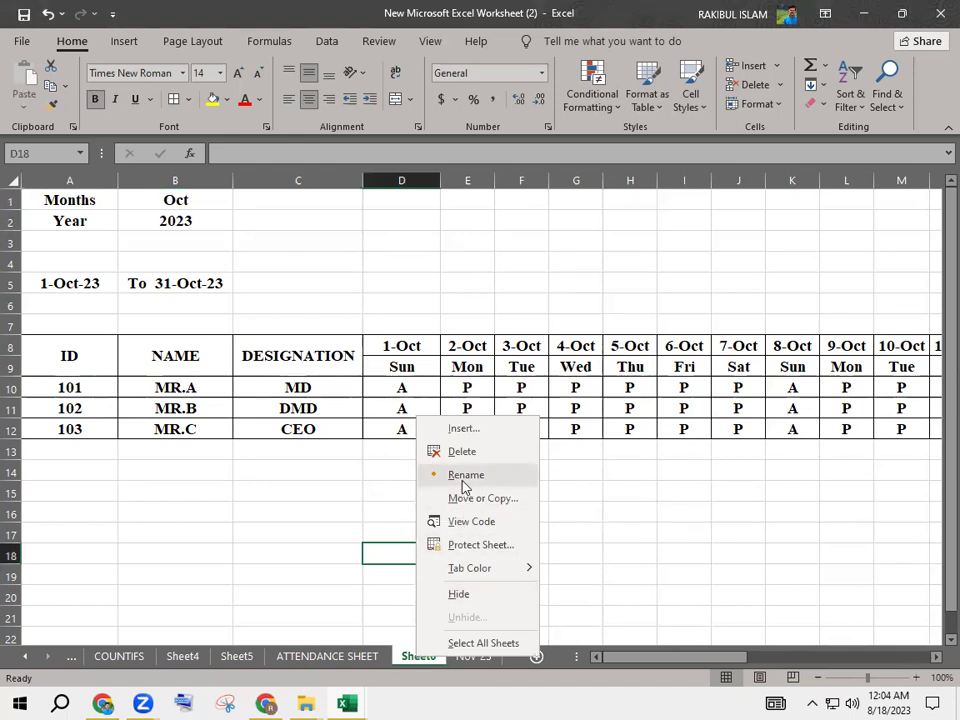
key(Escape)
click(176, 199)
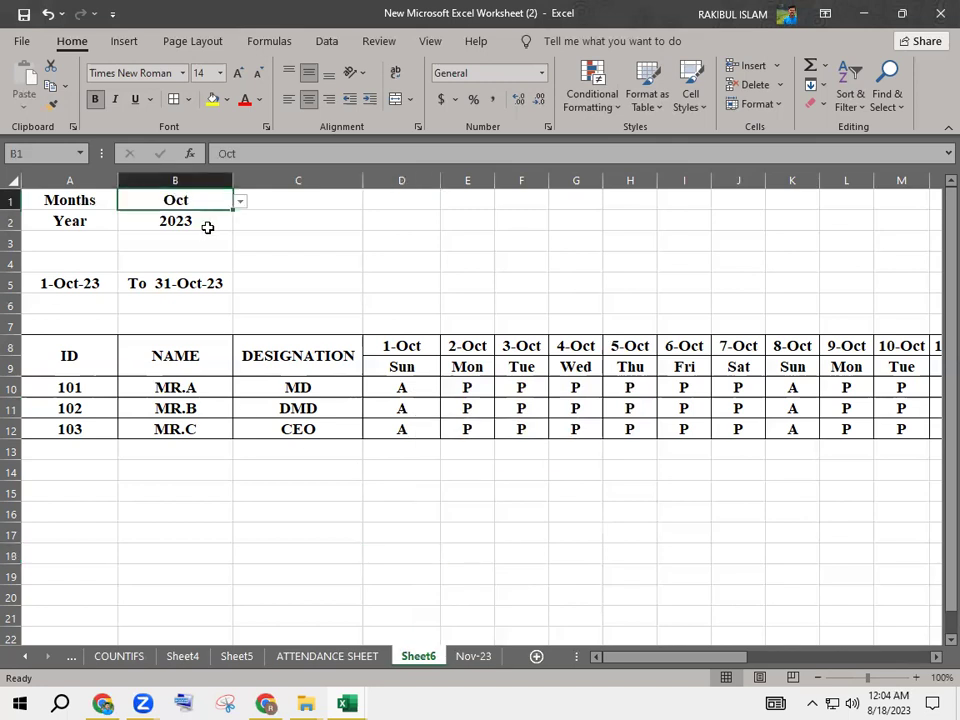
click(240, 201)
click(174, 248)
click(368, 364)
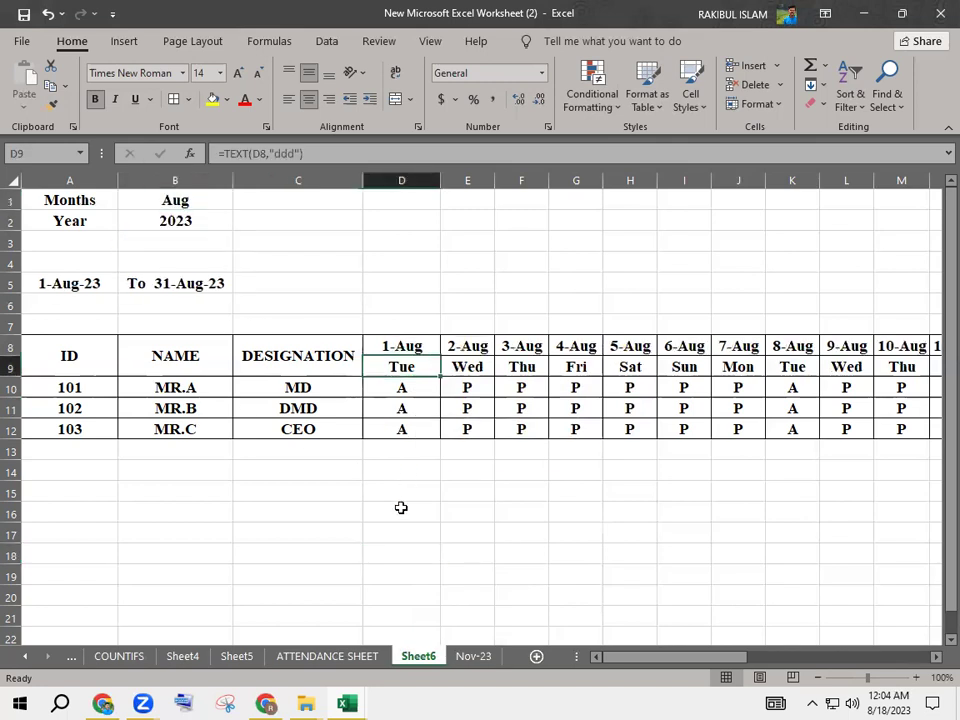
- Rename the Sheet6 tab to Aug
right_click(411, 658)
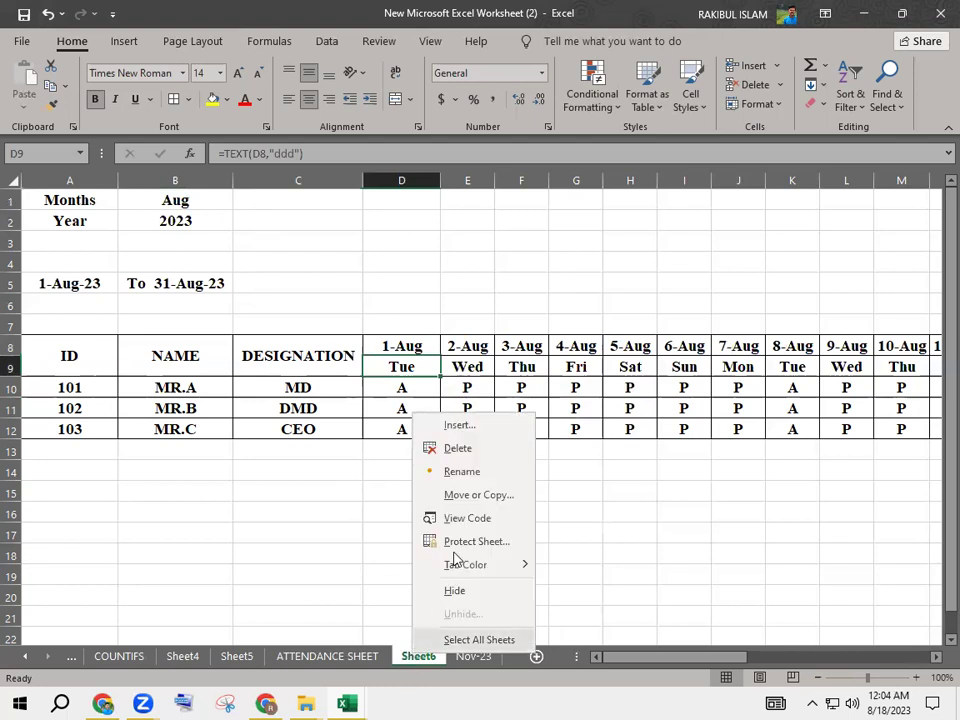
click(454, 474)
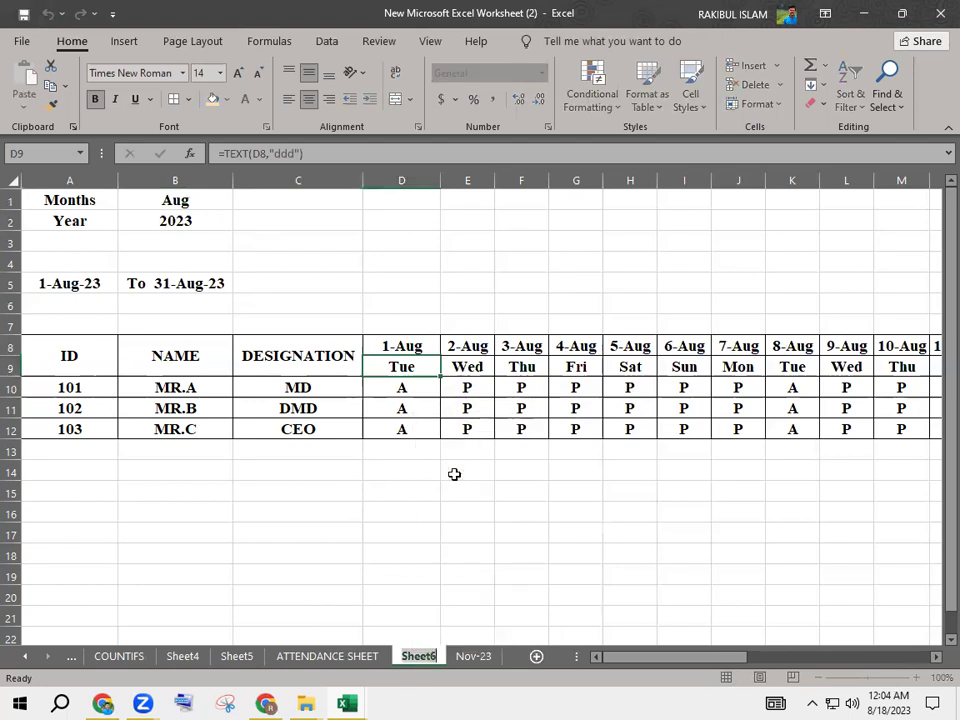
text(Aug)
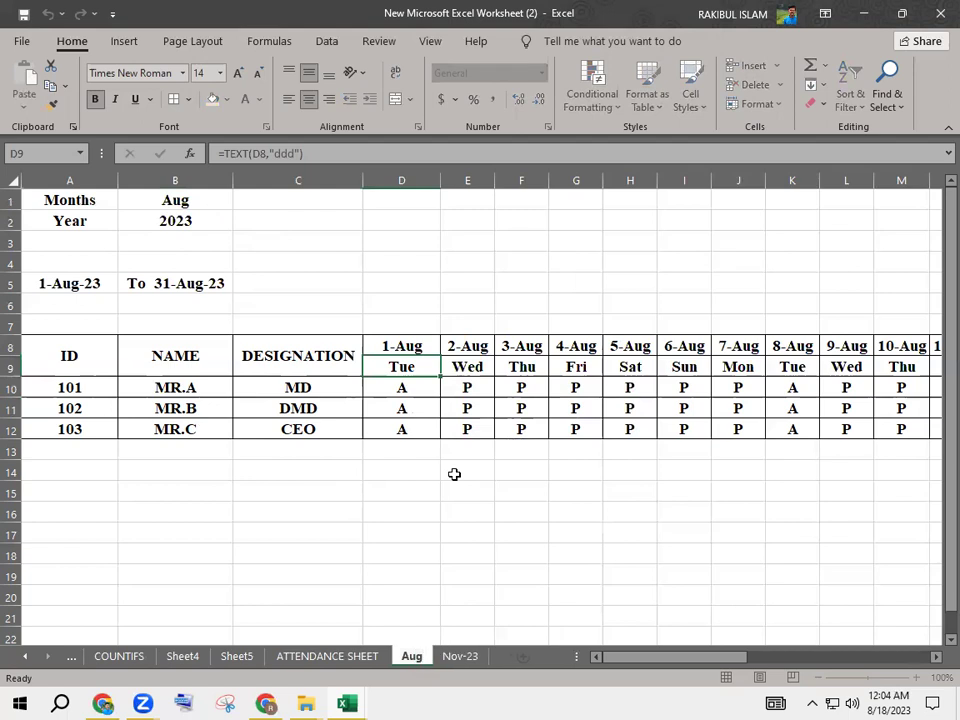
key(Return)
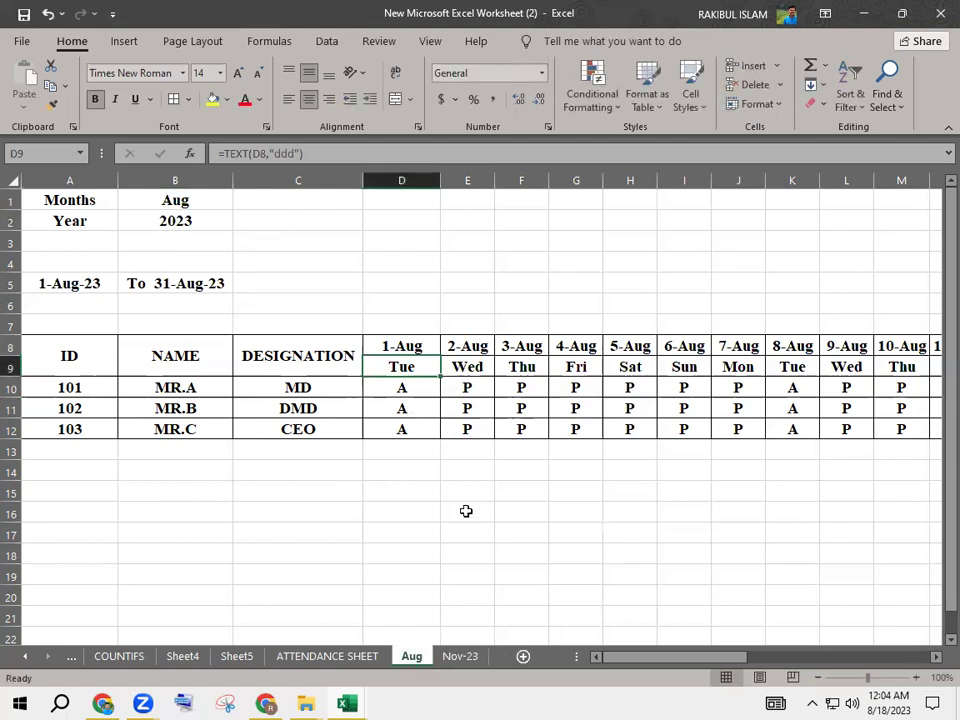